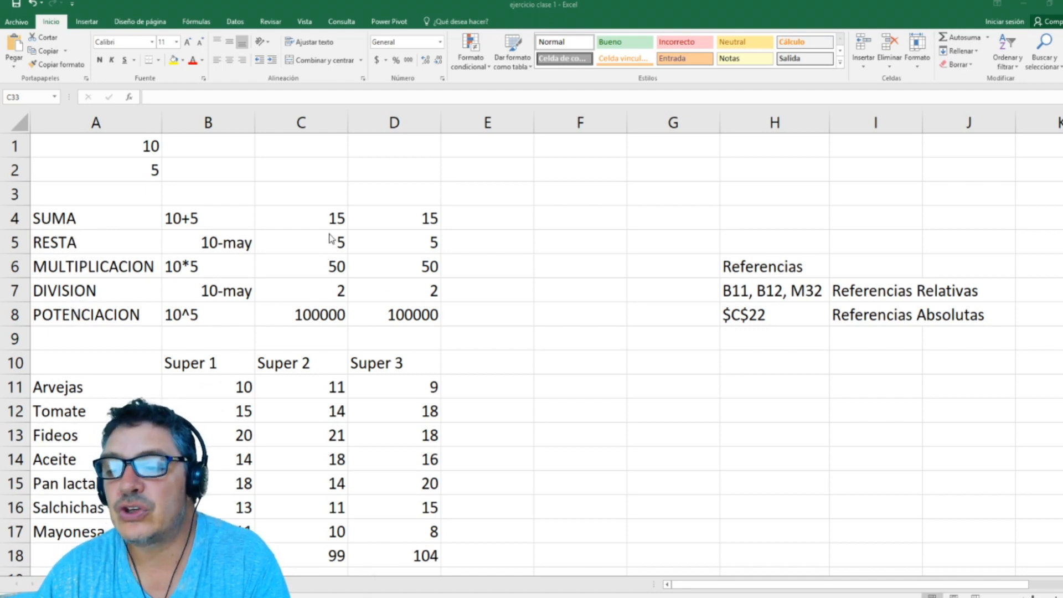
Step: Examine the division formula in D7, the Super 1 total formula in B18 and the notes on relative and absolute references
click(390, 279)
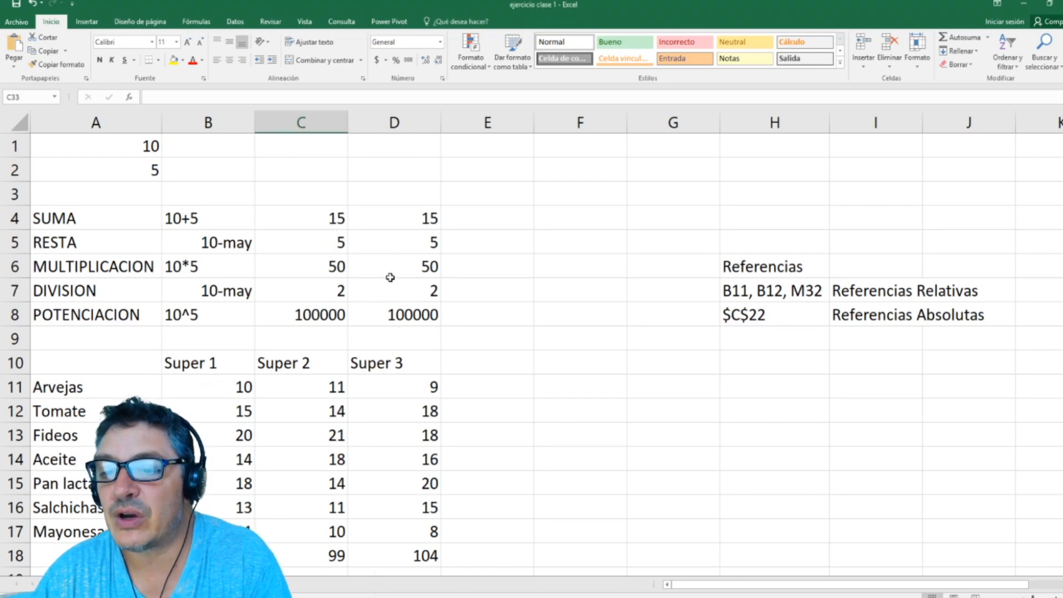
click(394, 295)
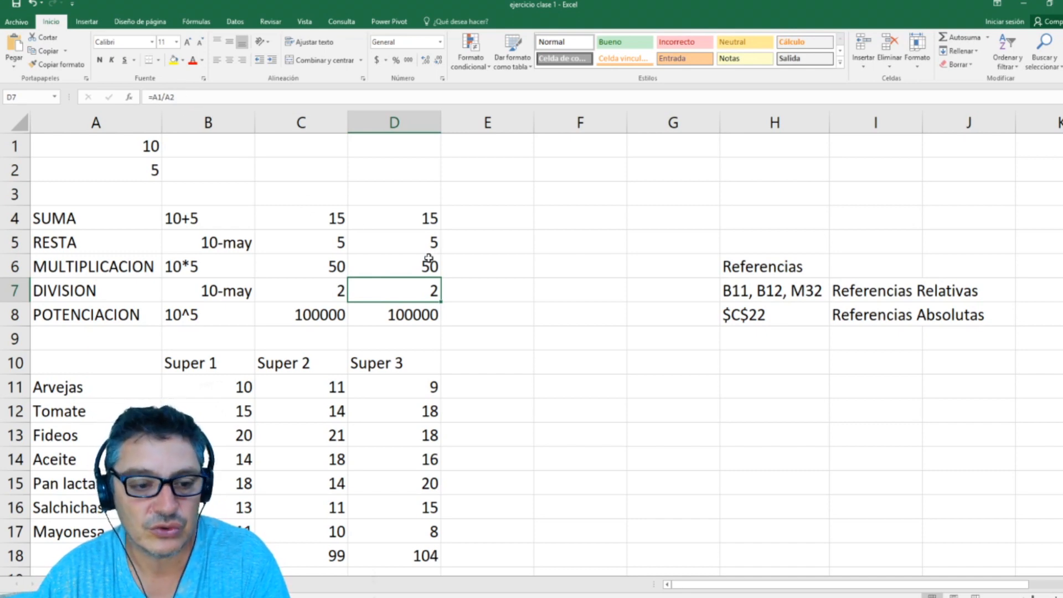
scroll(412, 279, down, 1)
scroll(410, 276, down, 2)
scroll(268, 380, up, 1)
click(244, 411)
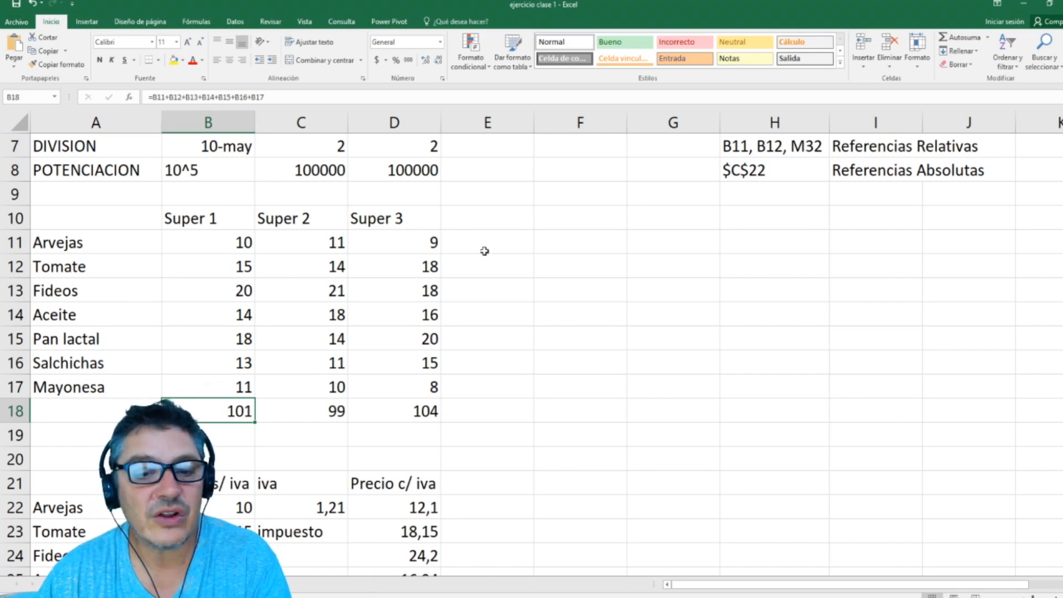
scroll(705, 262, up, 2)
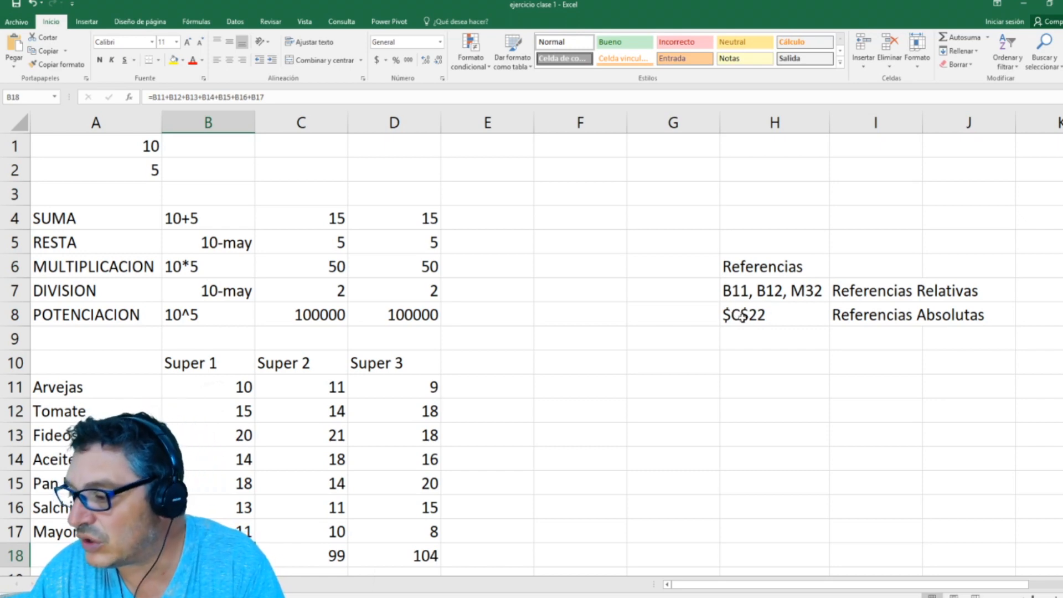
scroll(643, 316, down, 6)
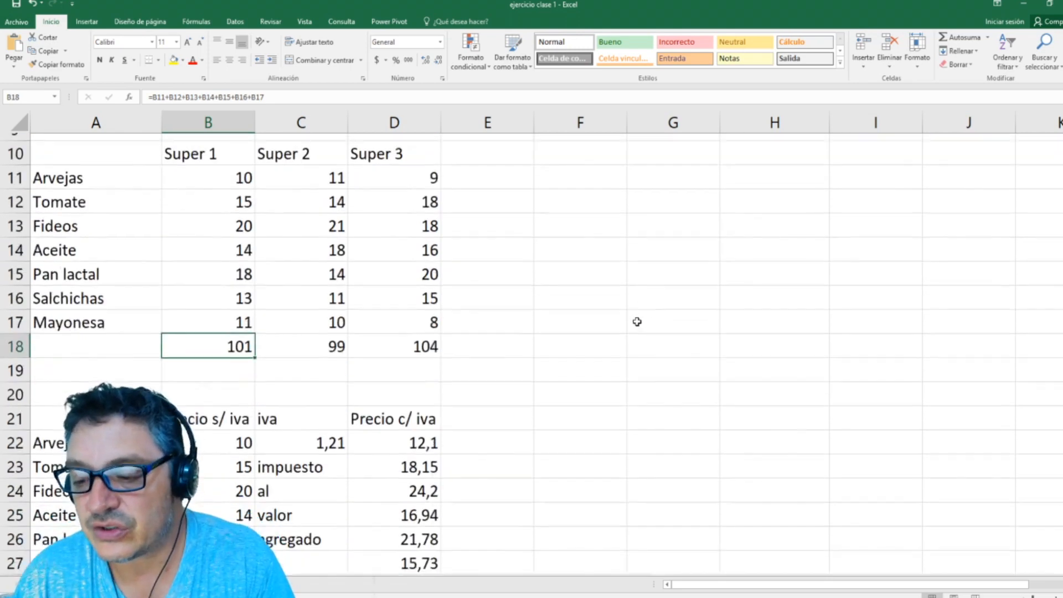
Step: Examine the iva factor in C22 and the Arvejas price-with-iva formula in D22
click(327, 224)
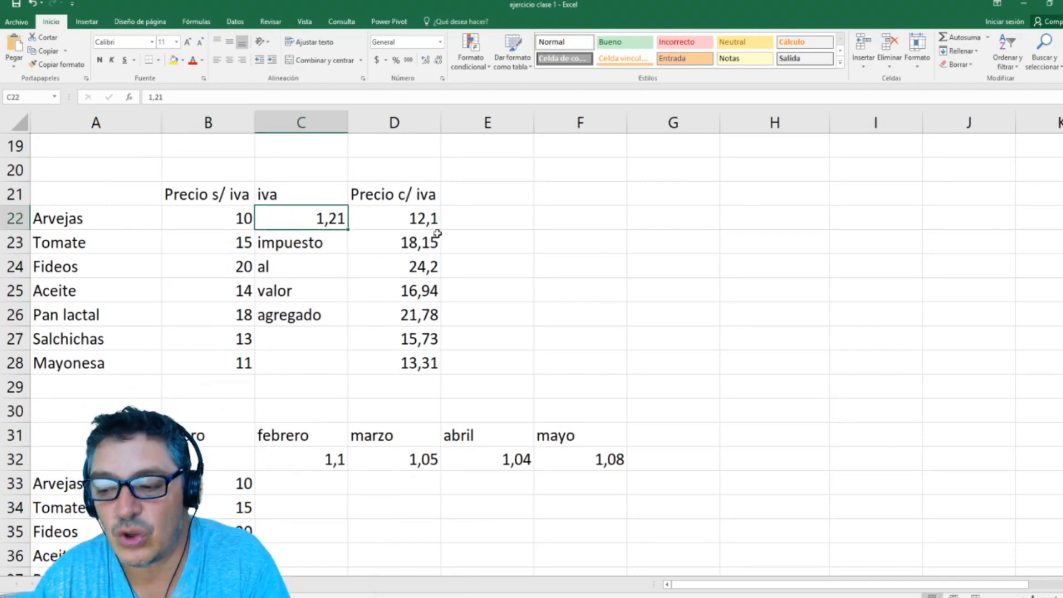
click(427, 215)
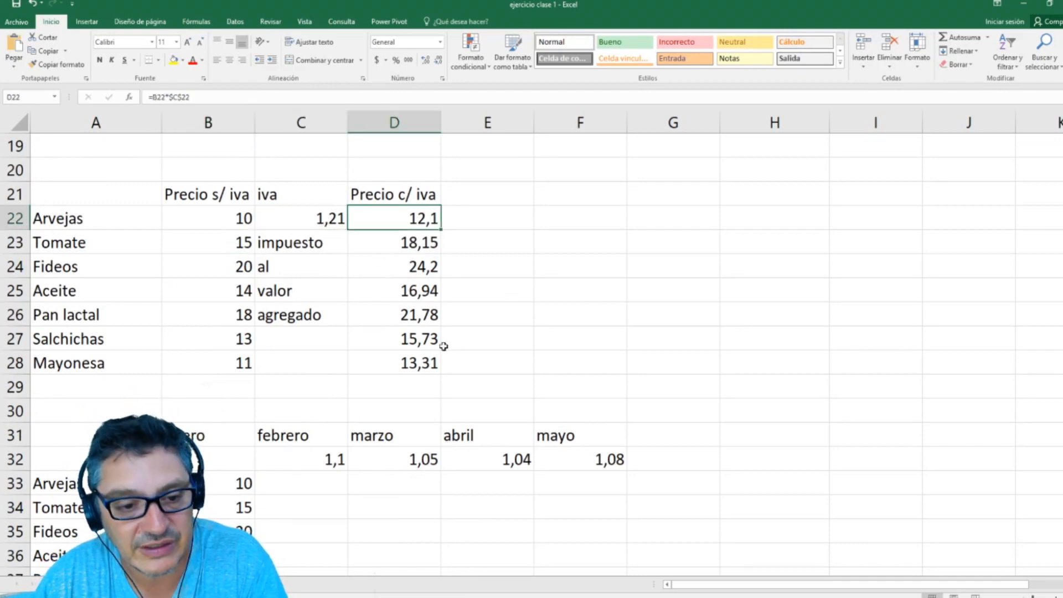
scroll(440, 333, down, 3)
scroll(440, 329, down, 1)
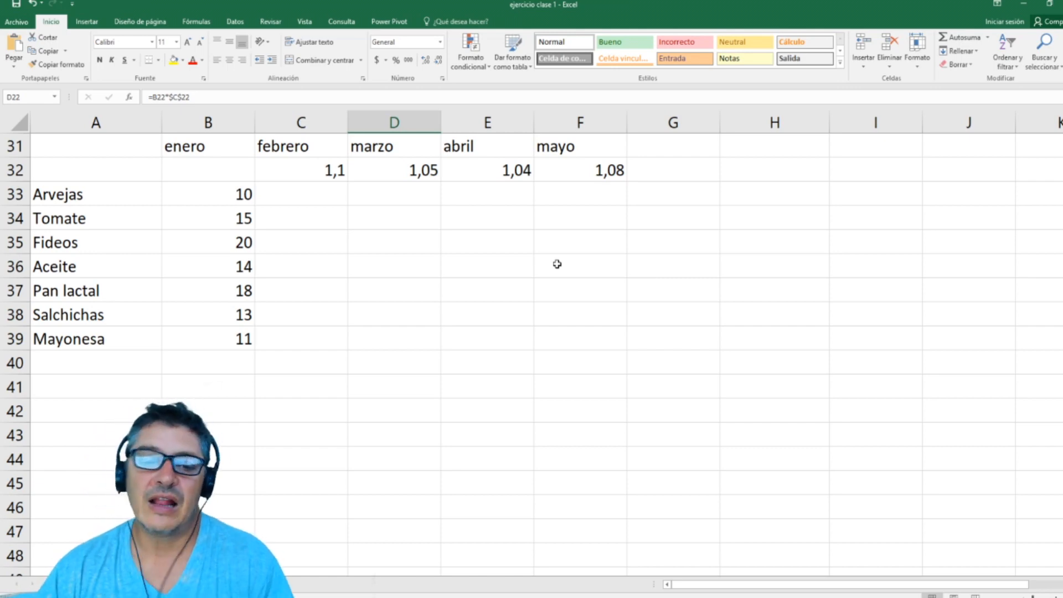
click(311, 197)
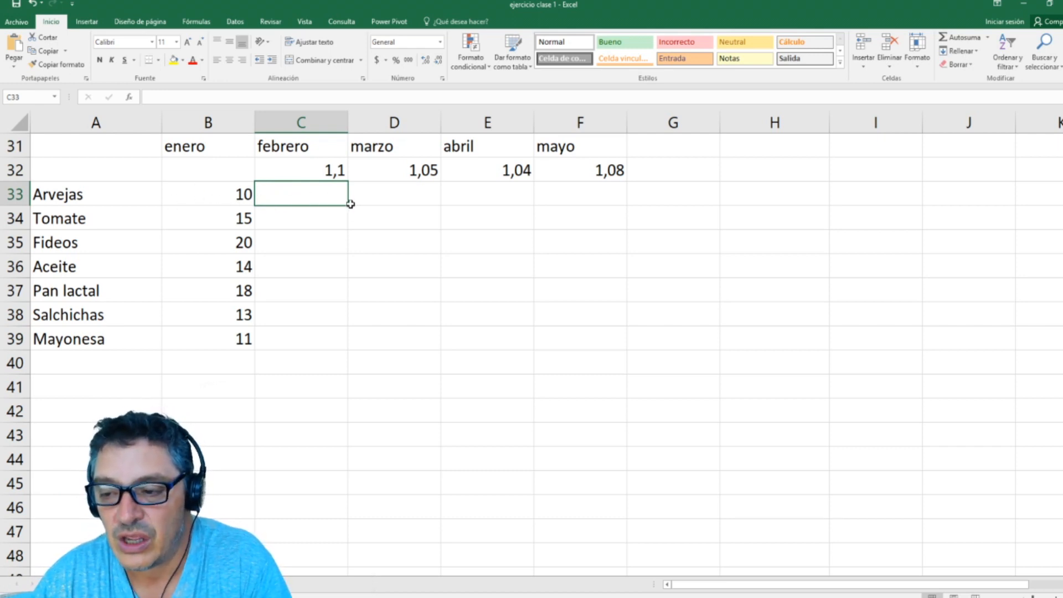
drag(347, 207, 347, 351)
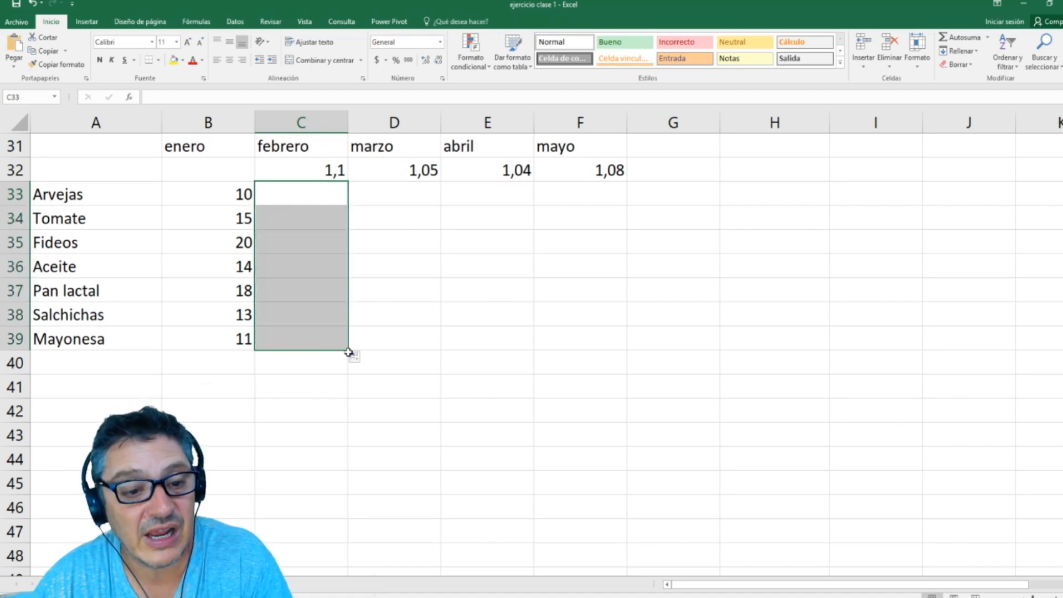
drag(348, 351, 642, 368)
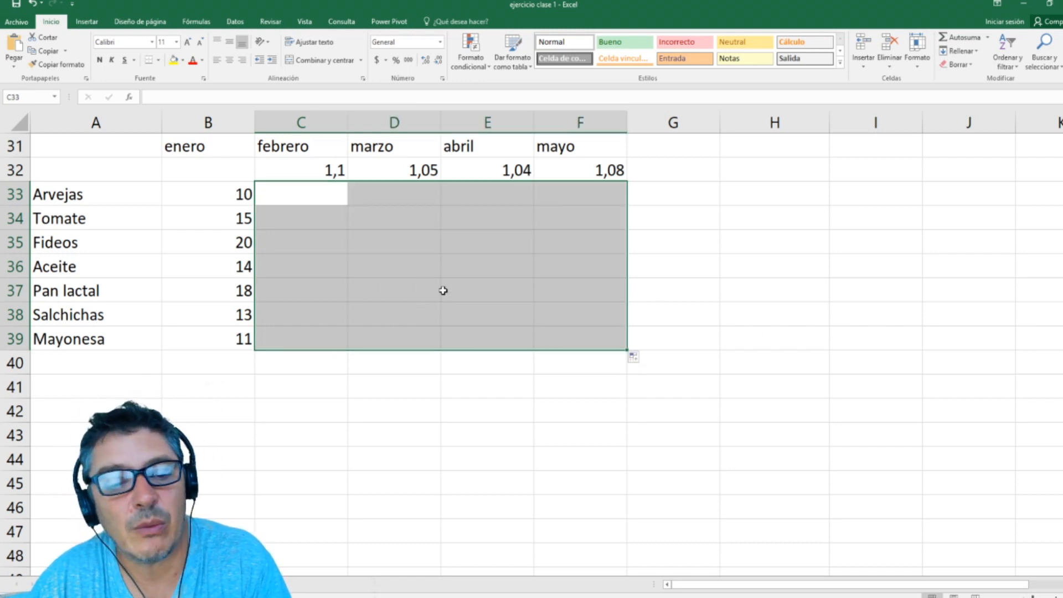
Step: Enter =B33*C32 as the febrero price of Arvejas in C33 and fill it down to C39
click(327, 198)
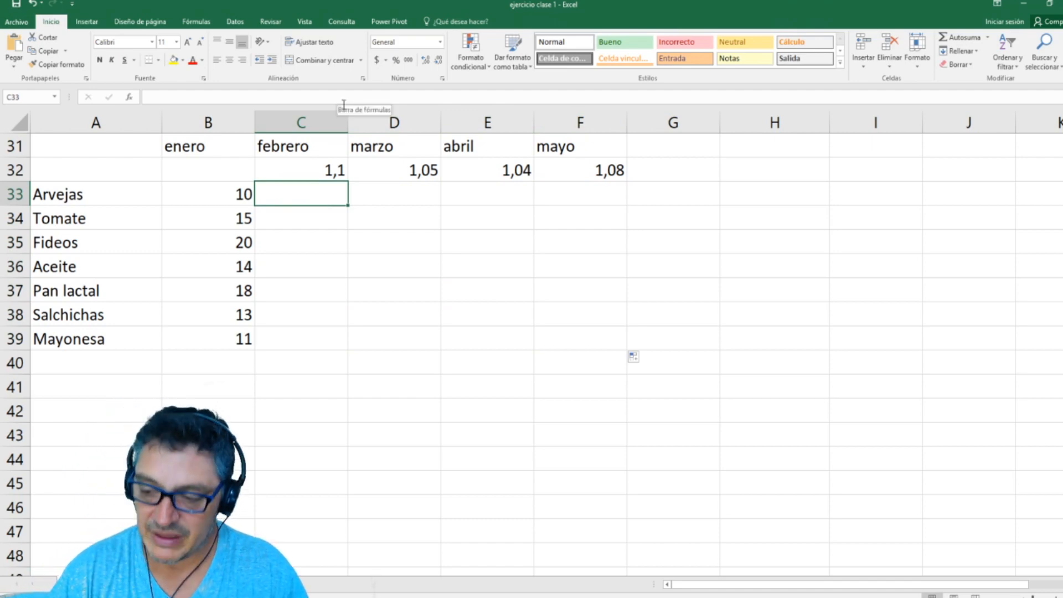
text(=)
click(212, 195)
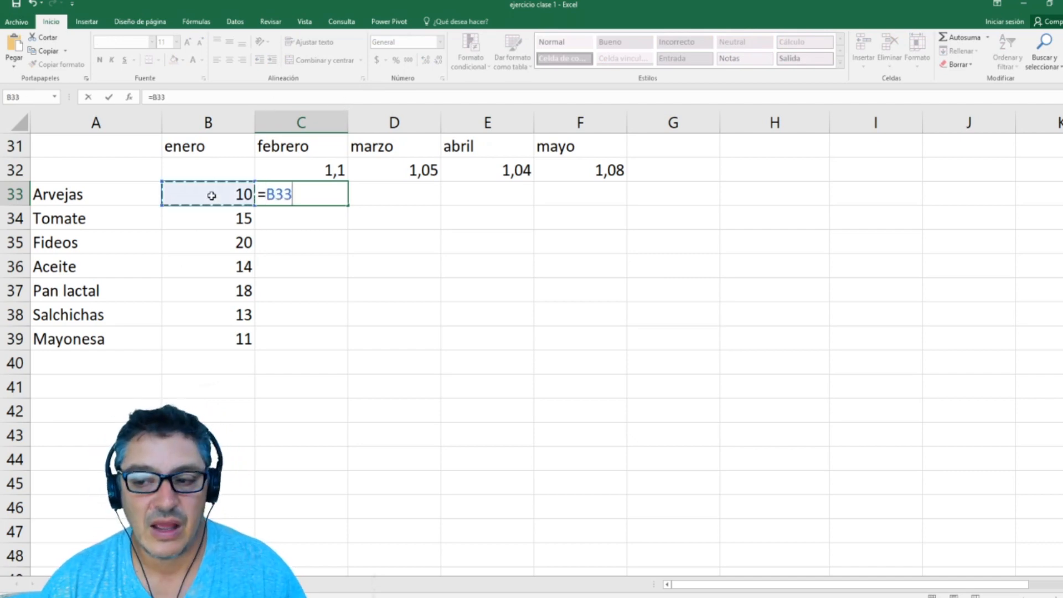
text(*)
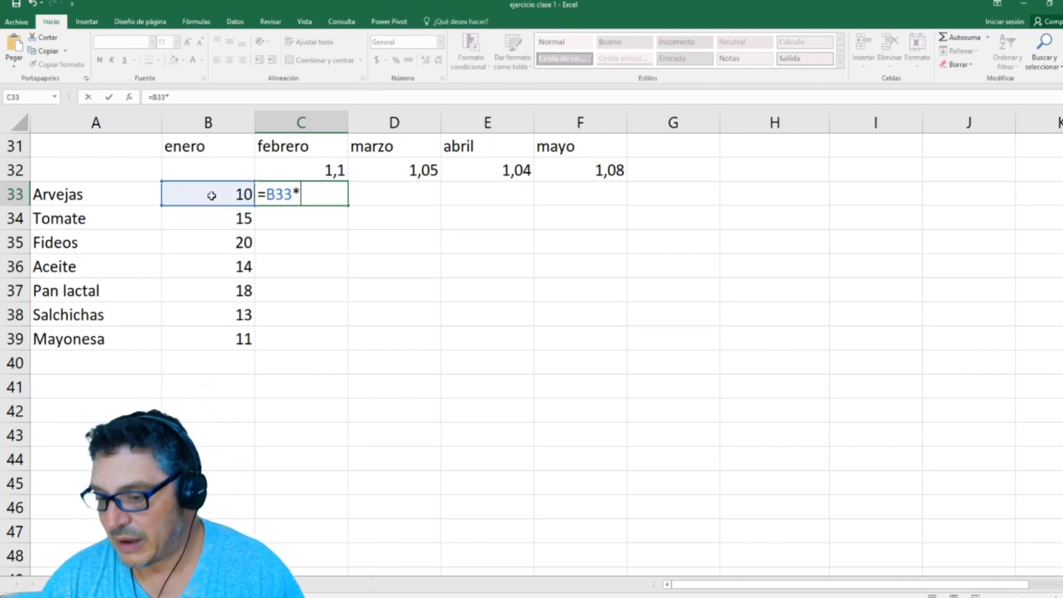
click(294, 171)
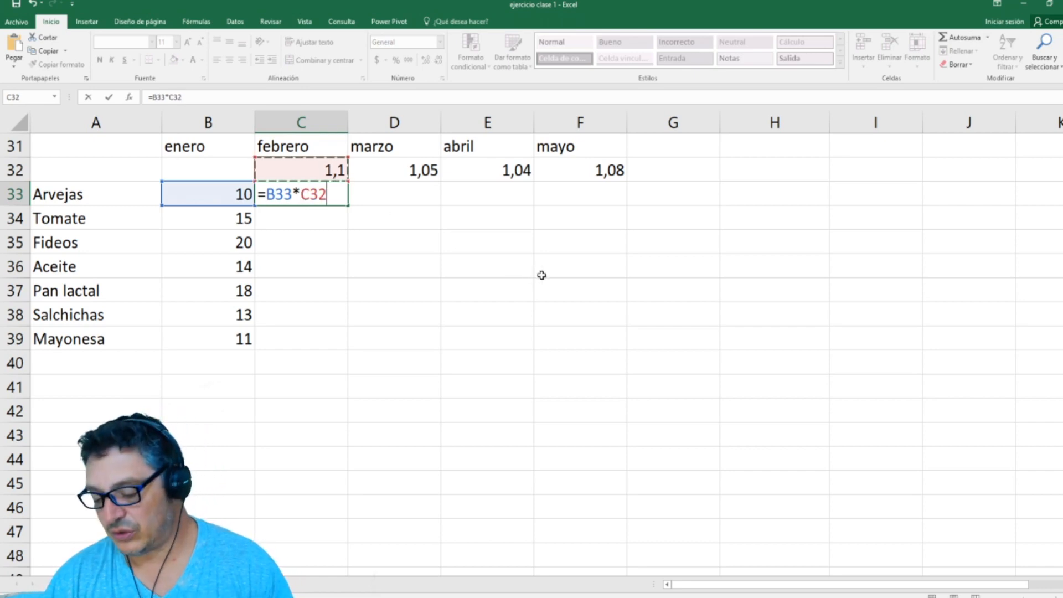
key(Return)
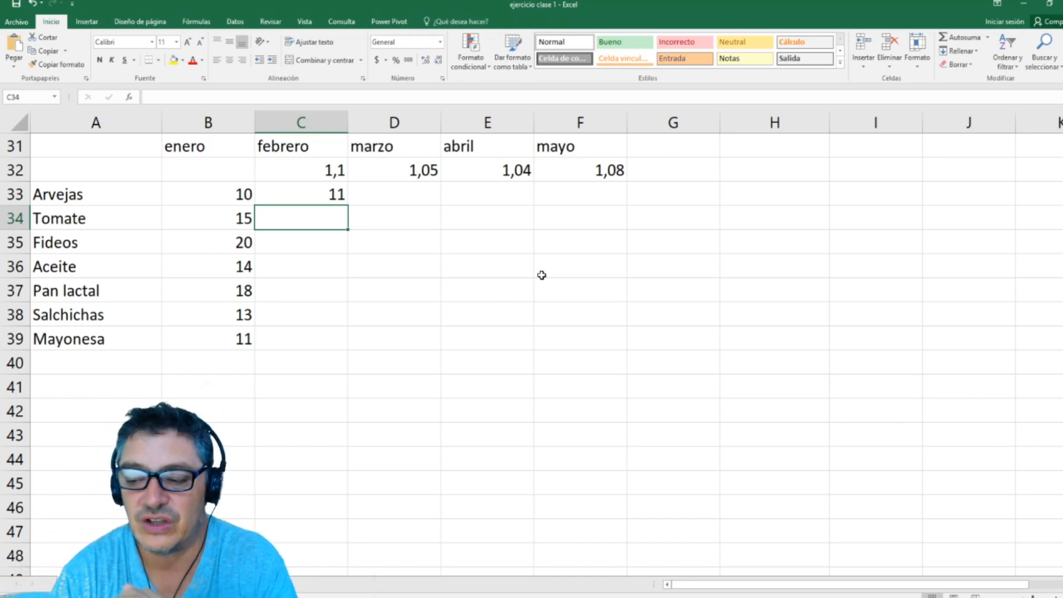
key(Up)
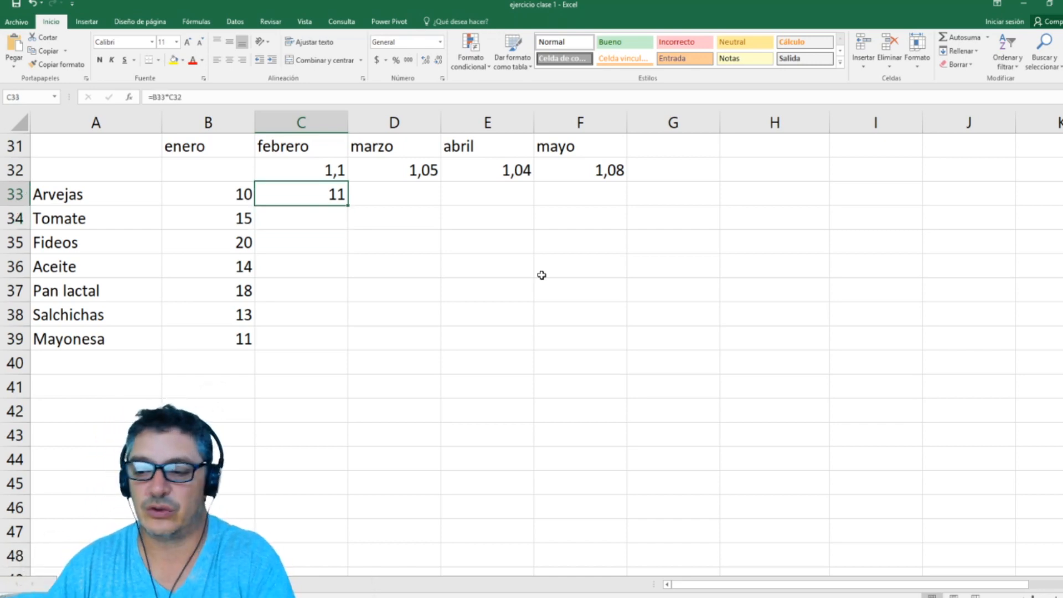
drag(349, 206, 338, 361)
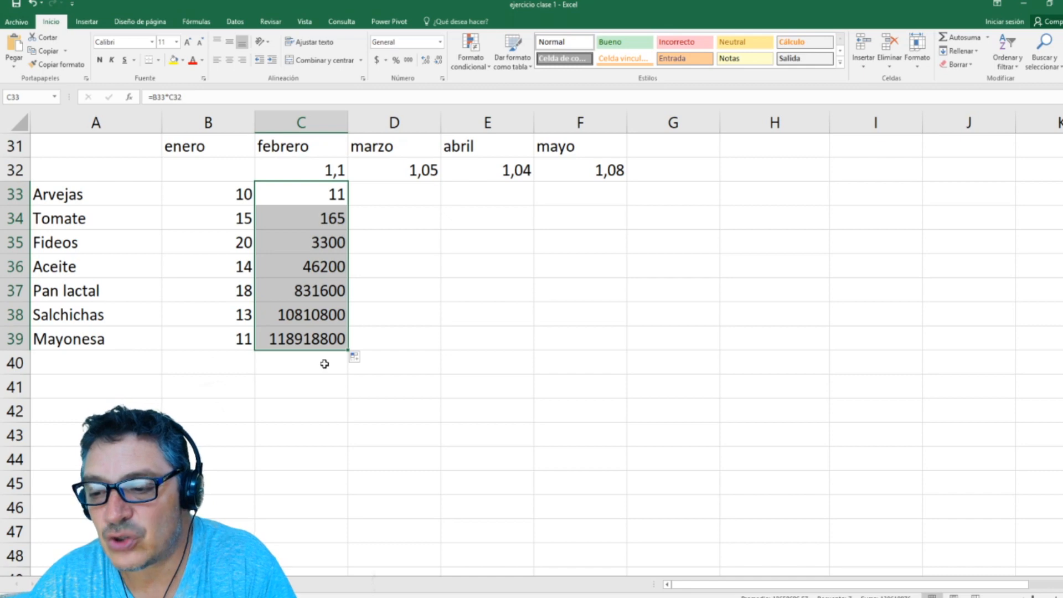
Step: Examine which cells the copied Mayonesa formula in C39 refers to, focusing on its second factor
click(291, 339)
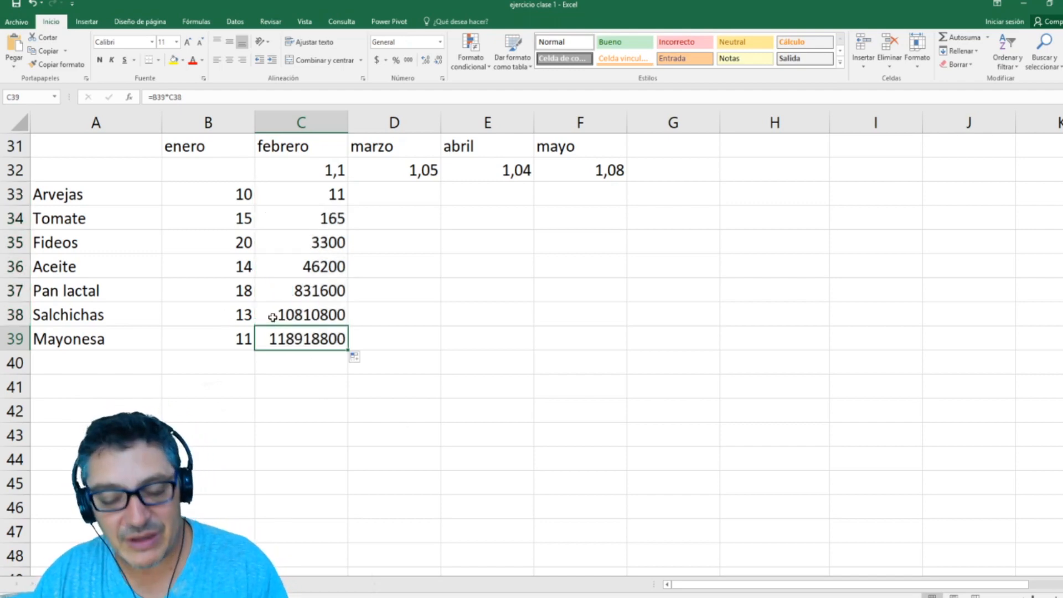
key(F2)
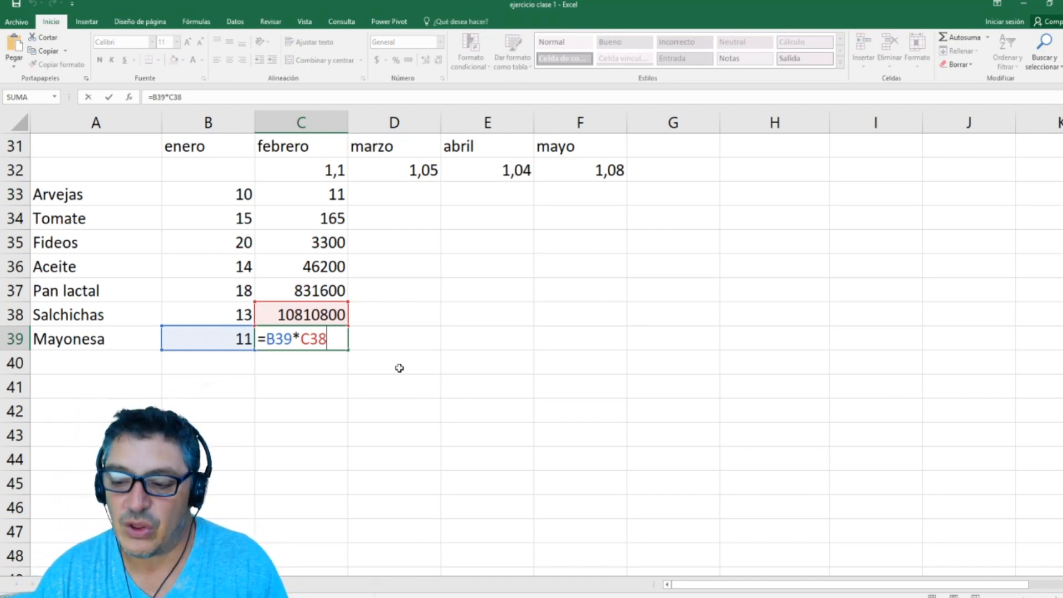
key(Escape)
double_click(313, 340)
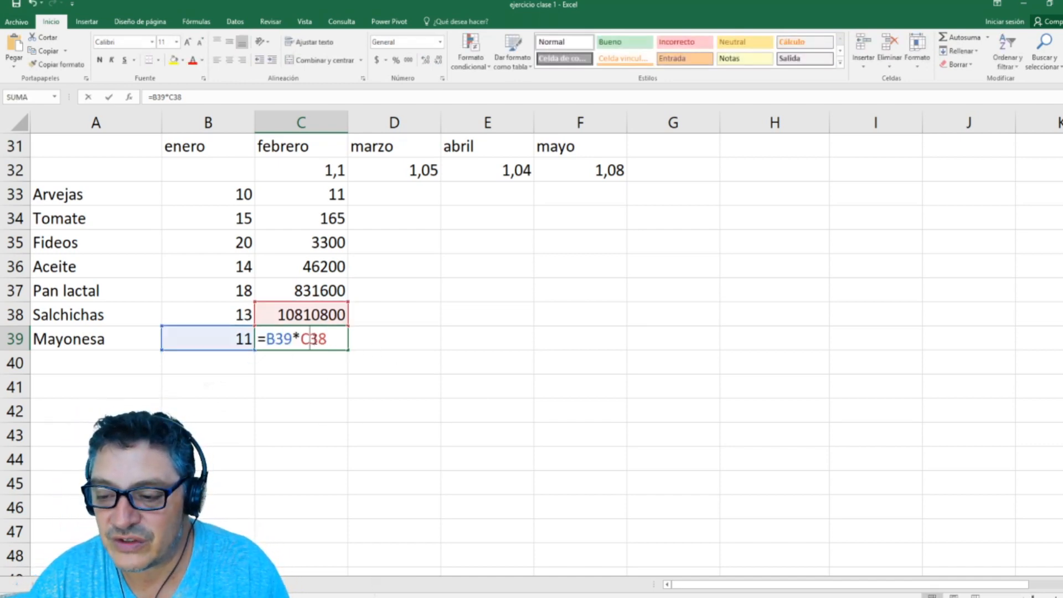
key(Escape)
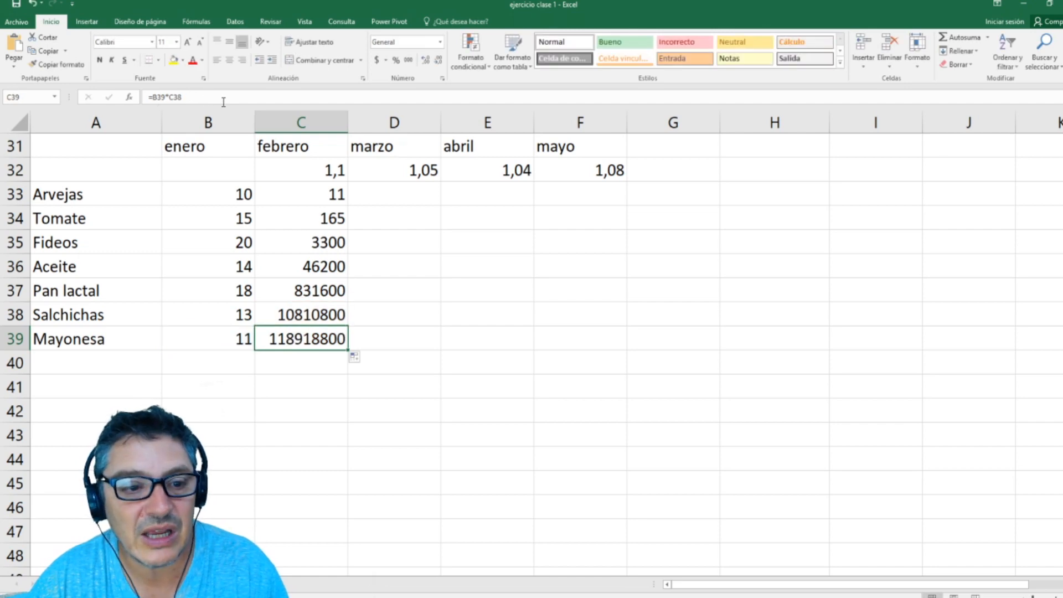
click(188, 101)
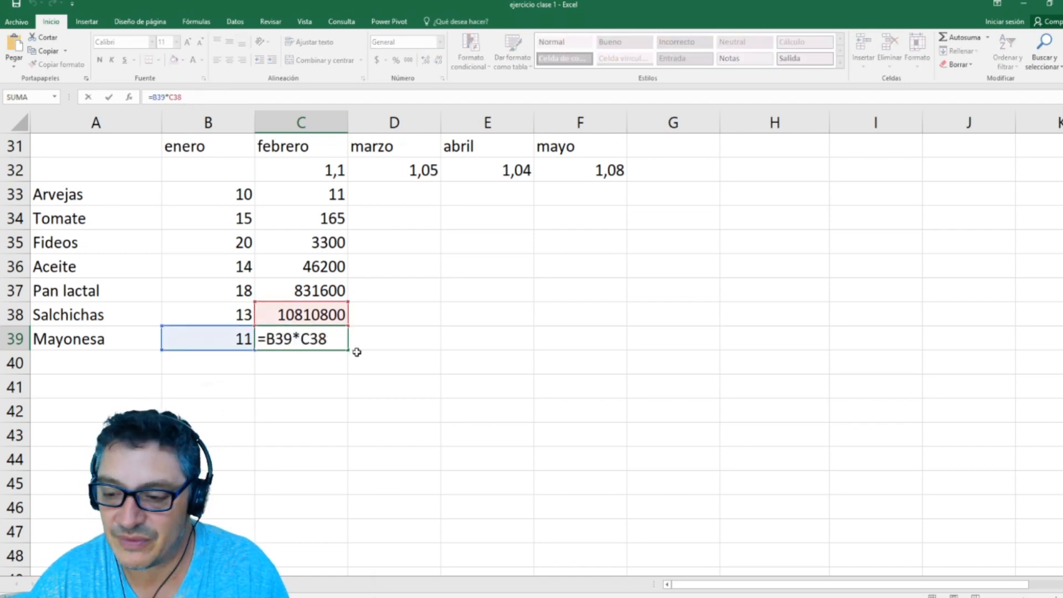
click(314, 338)
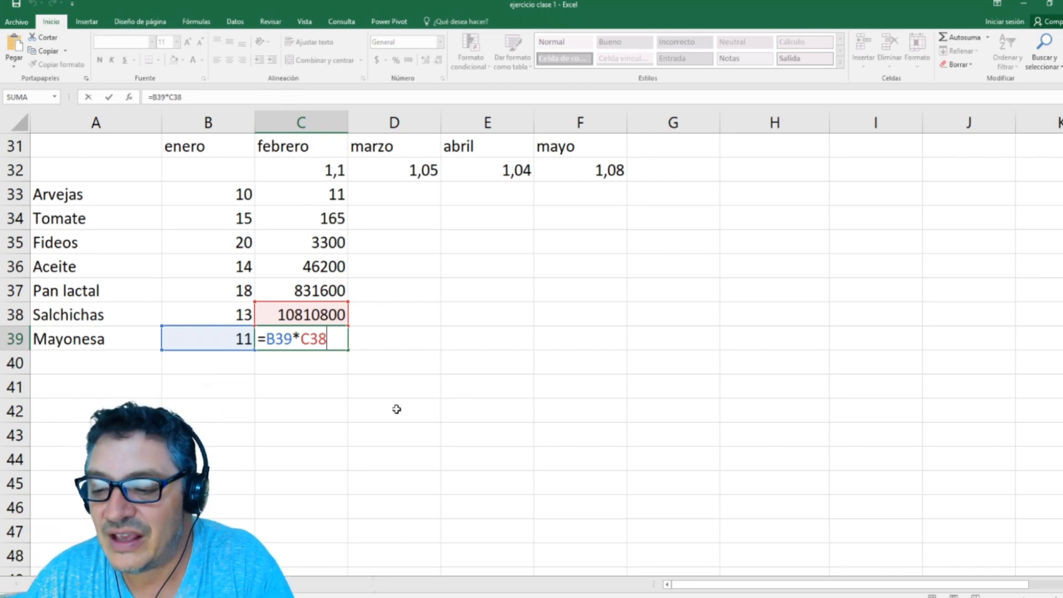
drag(301, 335, 327, 338)
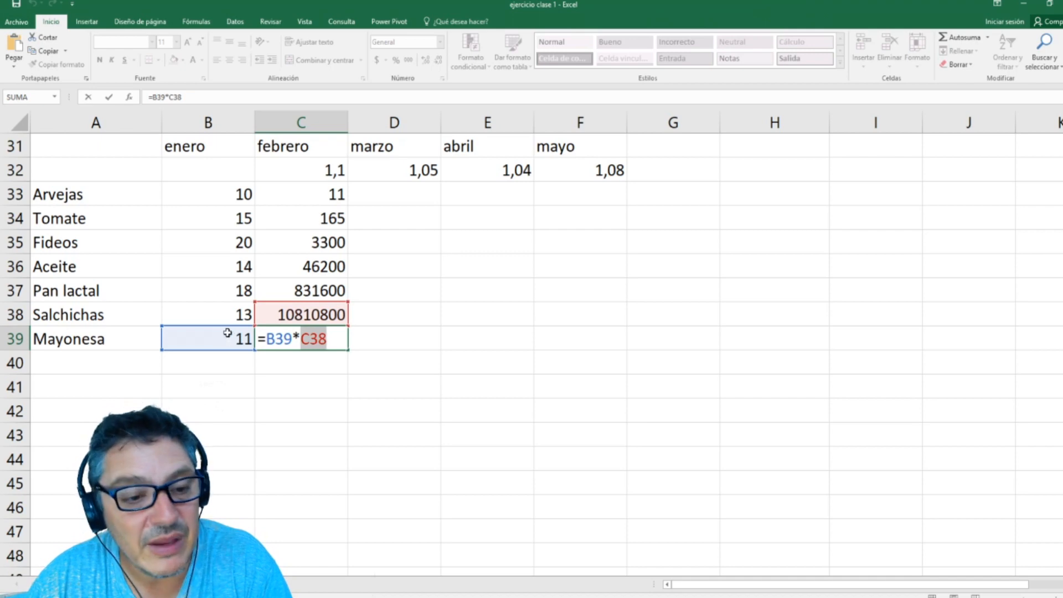
key(ctrl+Return)
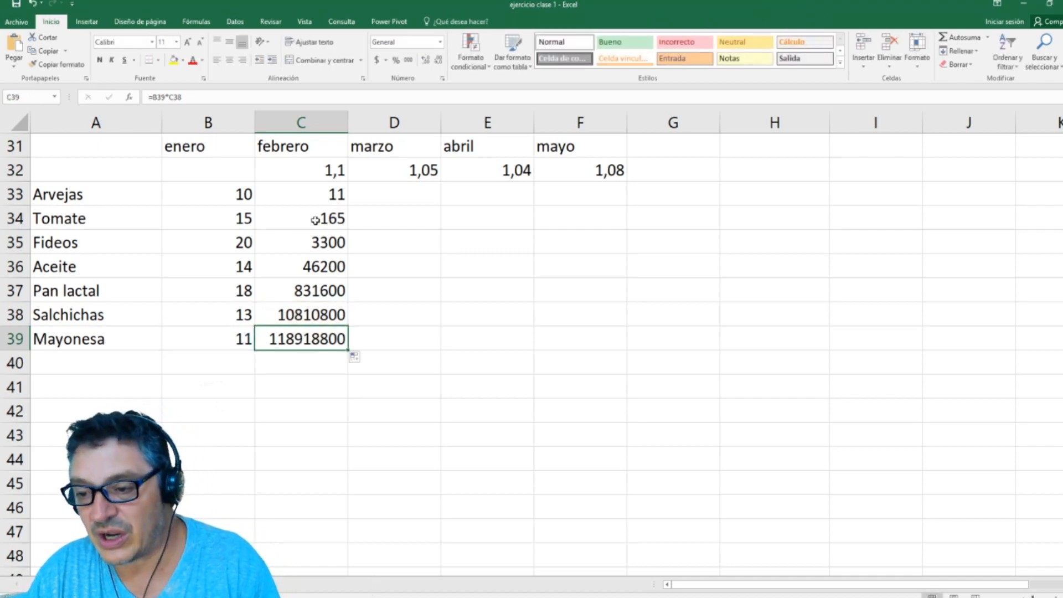
double_click(324, 194)
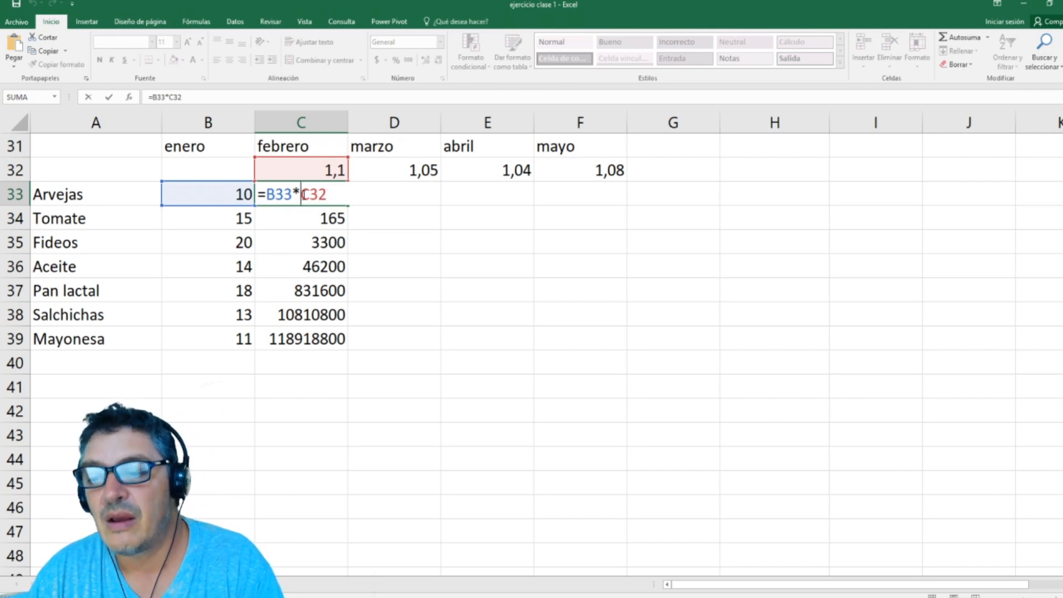
text($C)
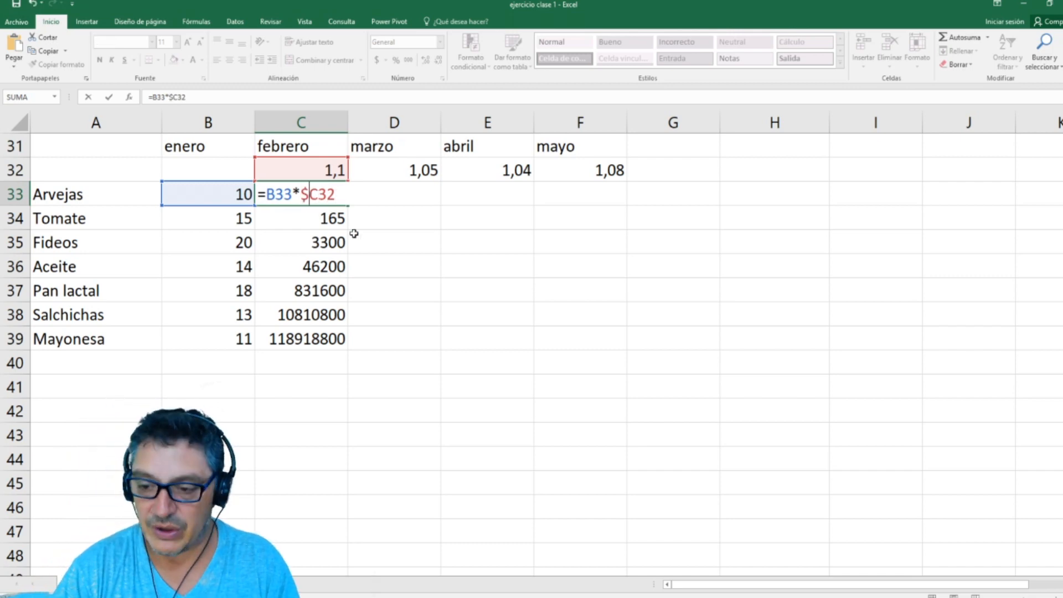
text($)
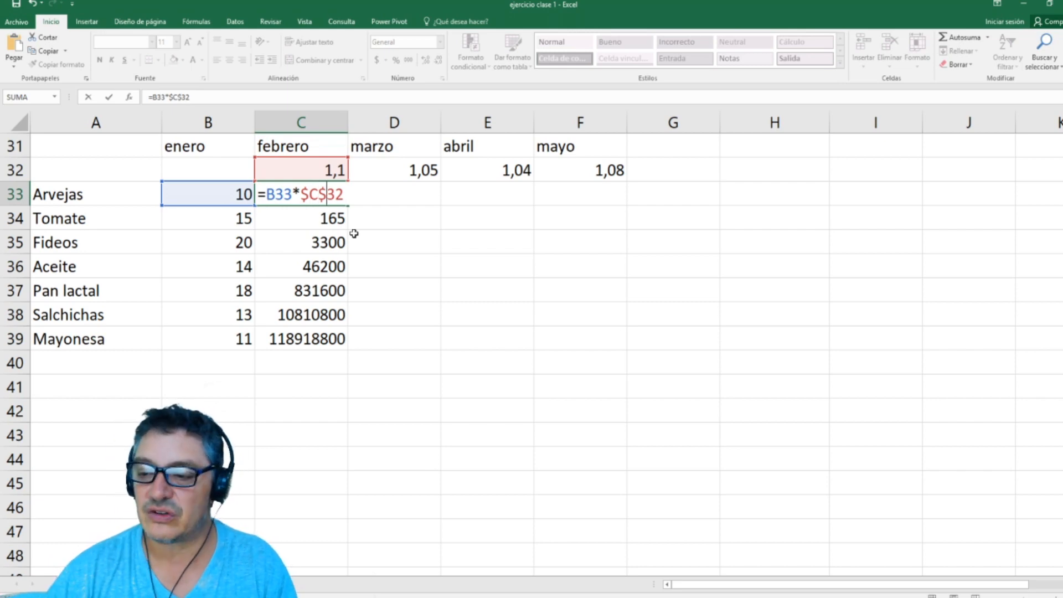
key(Escape)
key(Up)
key(Down)
Step: Make the febrero rate reference in C33 absolute so the formula reads =B33*$C$32
key(F2)
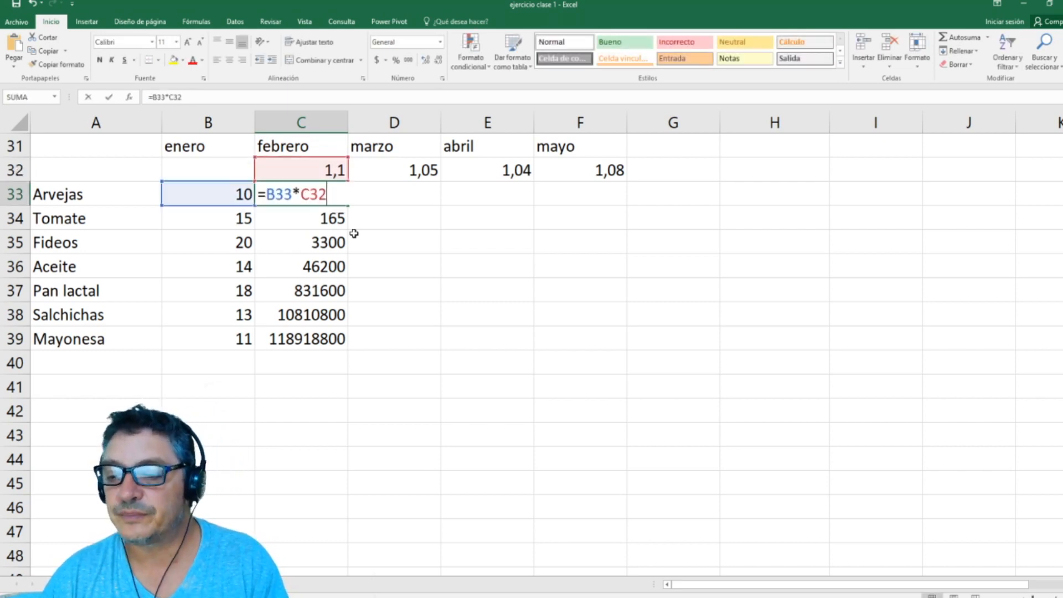
key(F4)
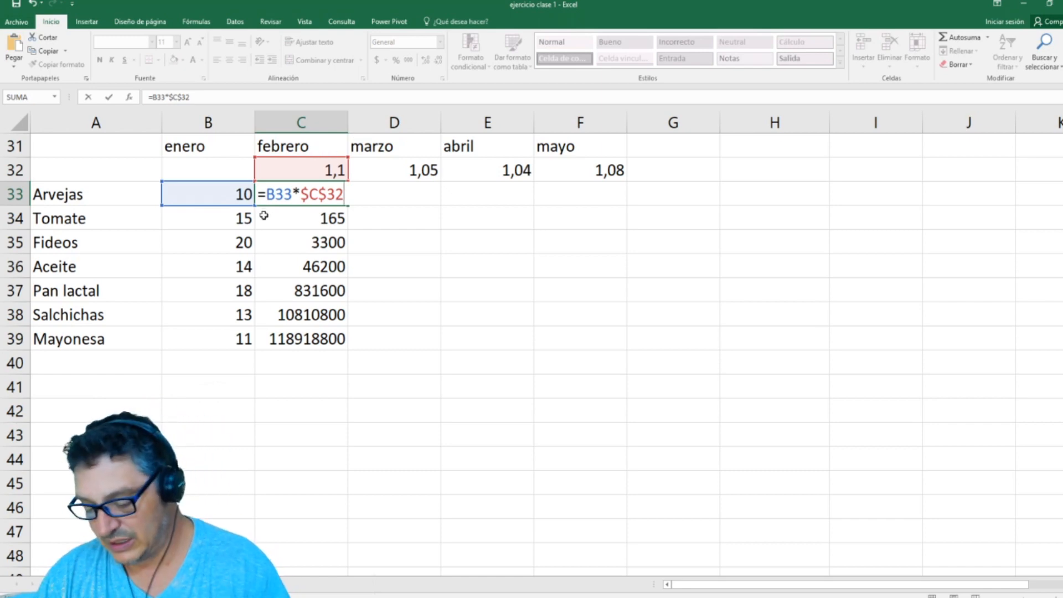
key(Return)
Step: Fill the C33 formula down to Mayonesa in C39 and across through the mayo column to F39
click(326, 201)
drag(348, 205, 347, 348)
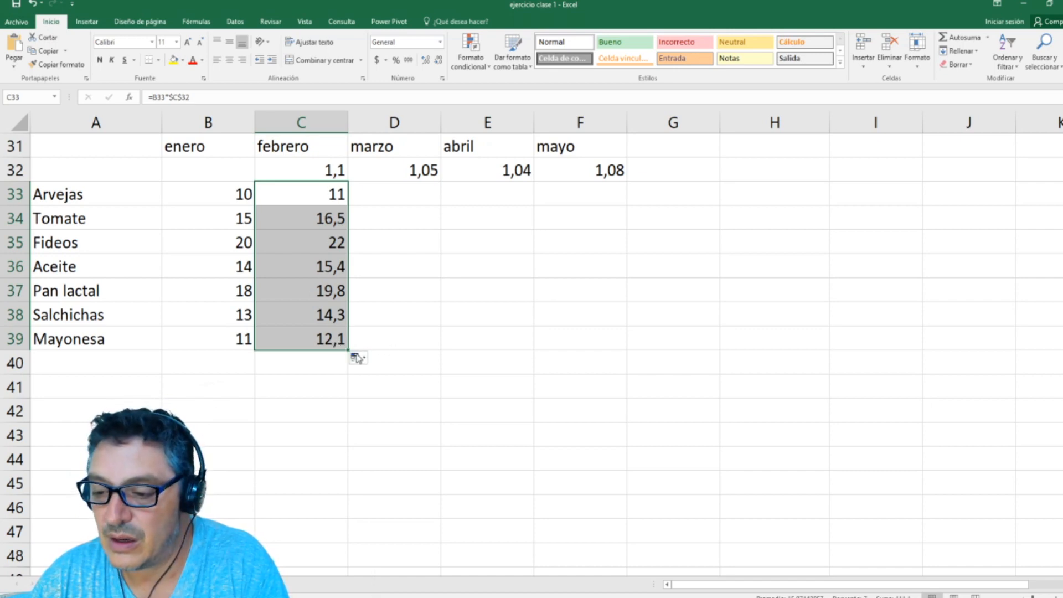
drag(347, 350, 598, 366)
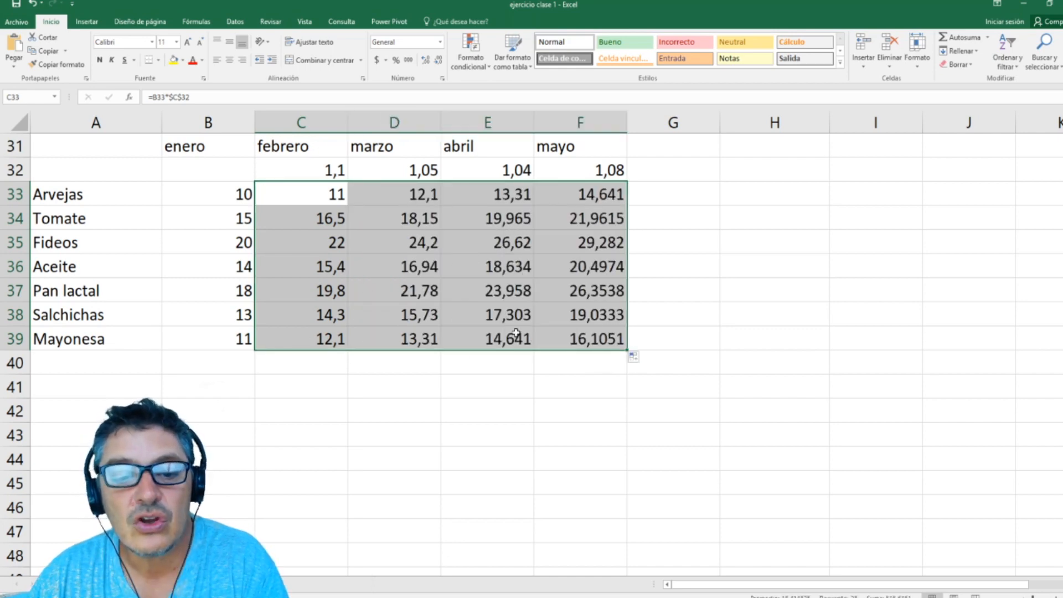
Step: Examine which cells the copied Mayonesa formula in the mayo column, F39, refers to
click(624, 333)
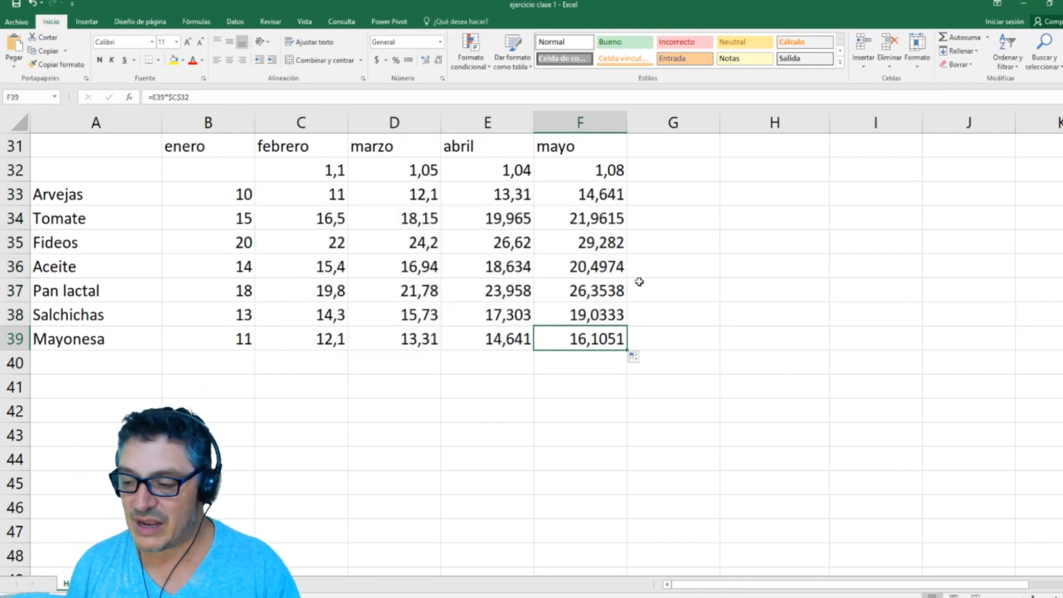
key(F2)
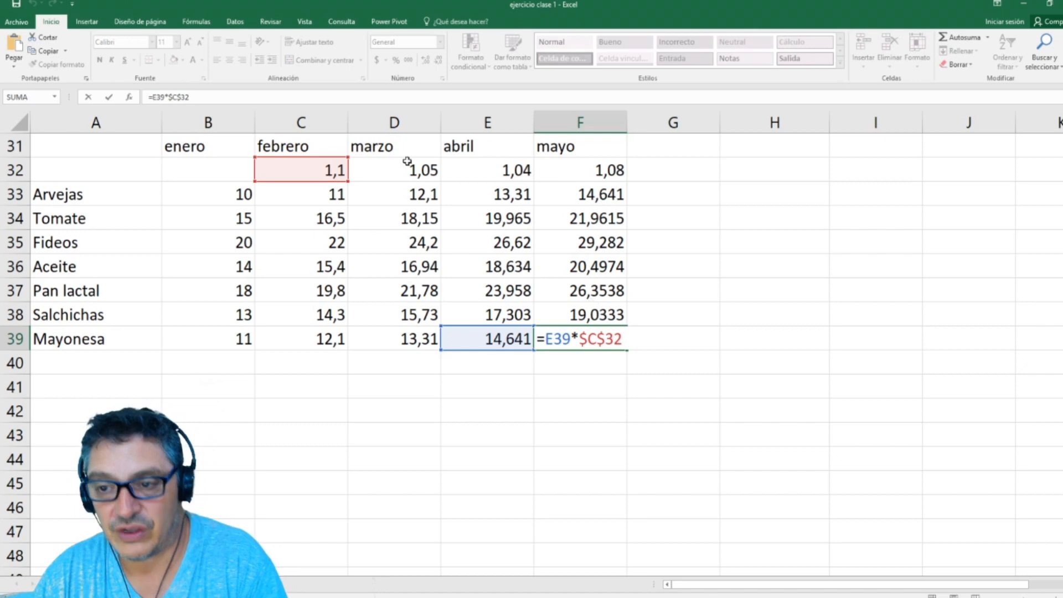
key(Return)
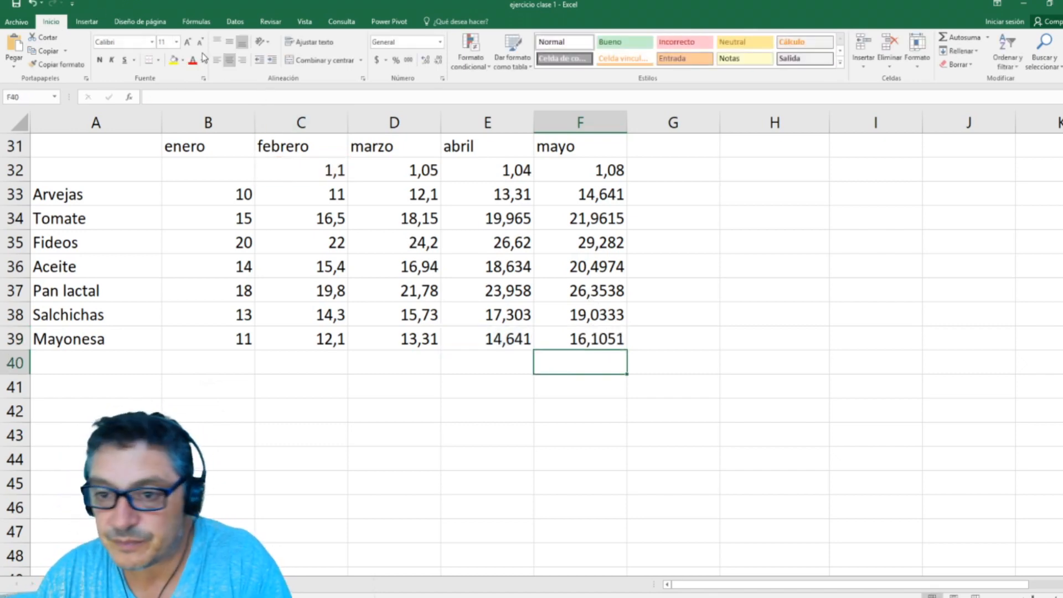
Step: Undo the fills and the absolute reference so that only C33 holds a formula, =B33*C32
click(33, 6)
click(33, 5)
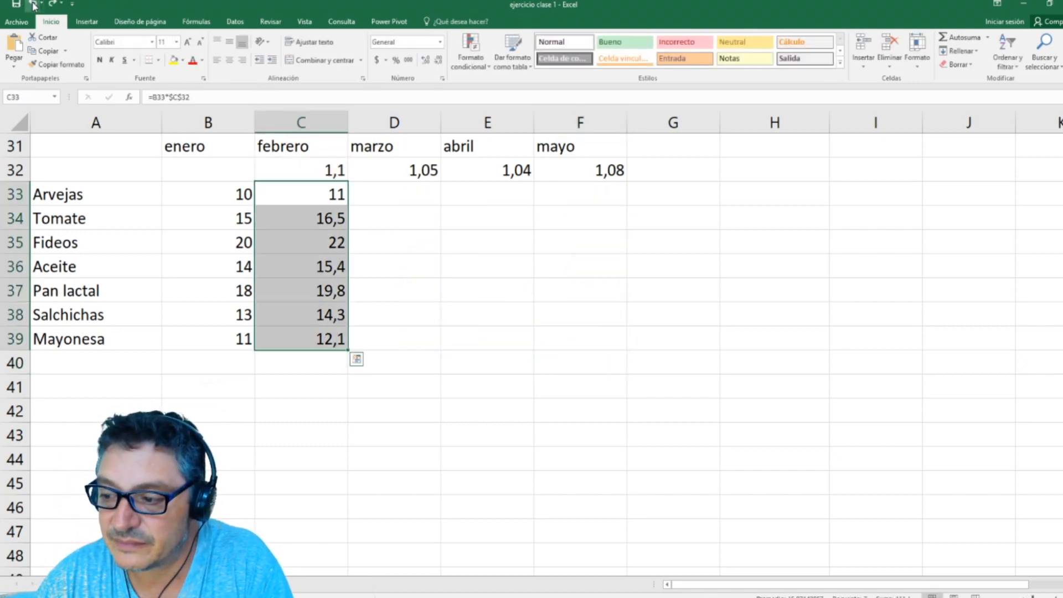
click(33, 6)
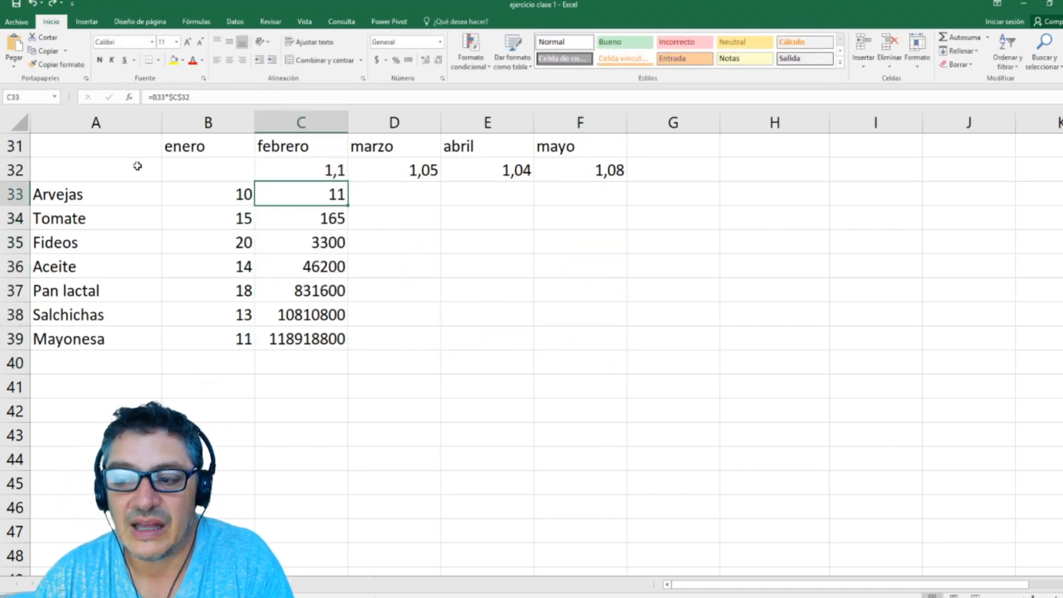
click(33, 6)
click(34, 7)
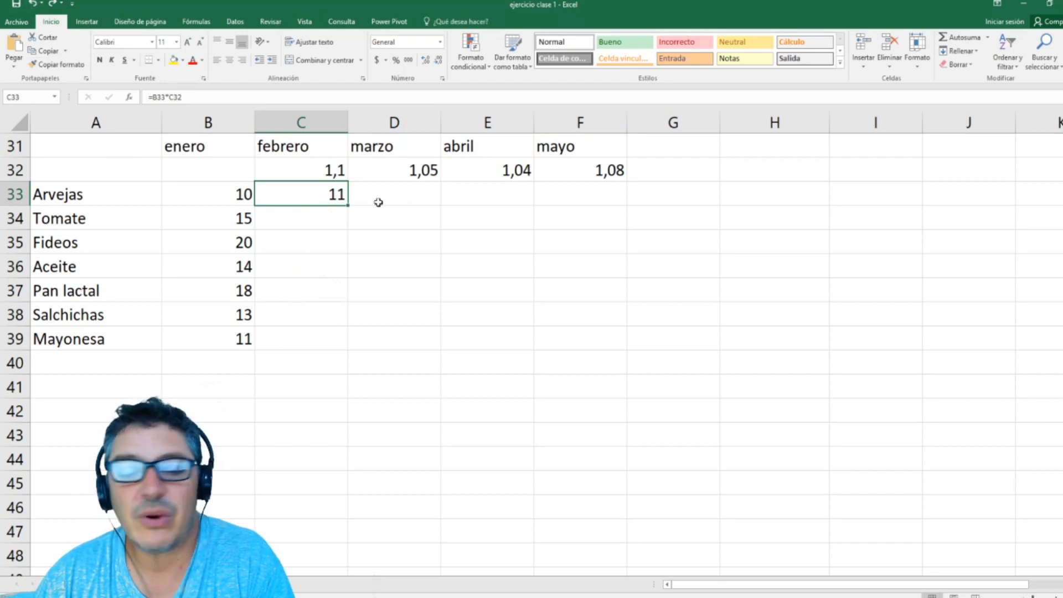
Step: Add the label "Referencias Mixtas" in I9, below "Referencias Absolutas" in the reference types list
scroll(957, 342, up, 2)
scroll(957, 342, up, 4)
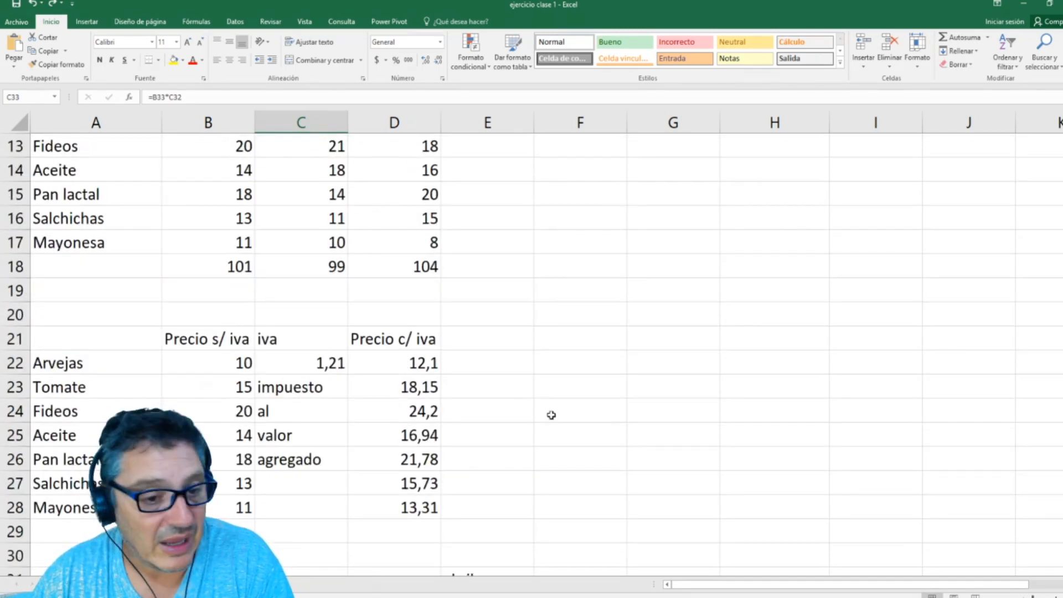
scroll(637, 377, up, 4)
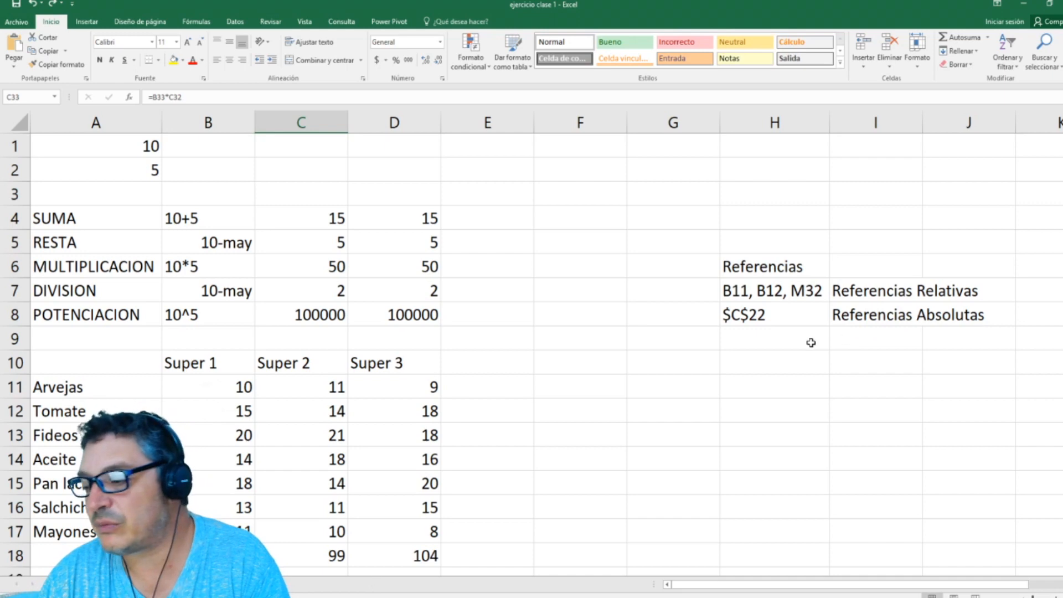
click(879, 336)
text(R)
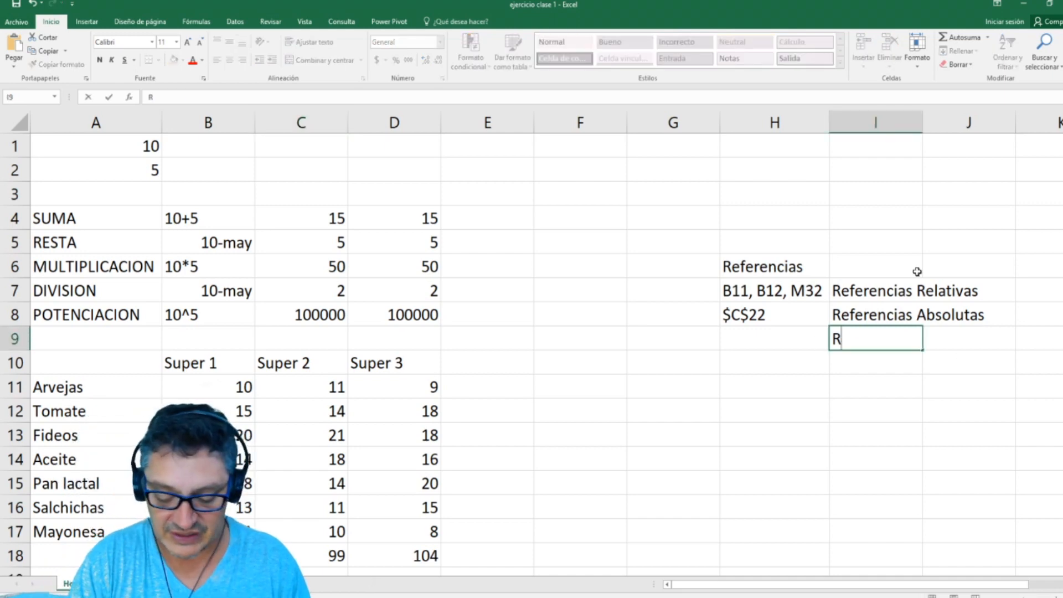
text(eferencias Mixtas)
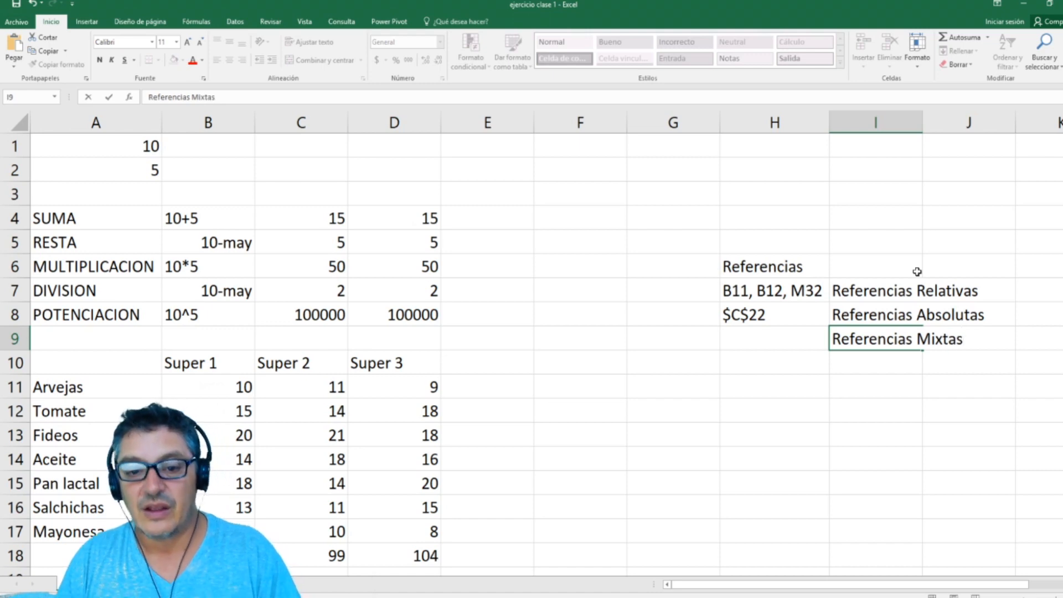
key(Return)
Step: Enter "C$22, $C22" in H9 as the examples of mixed references
key(Up)
key(Left)
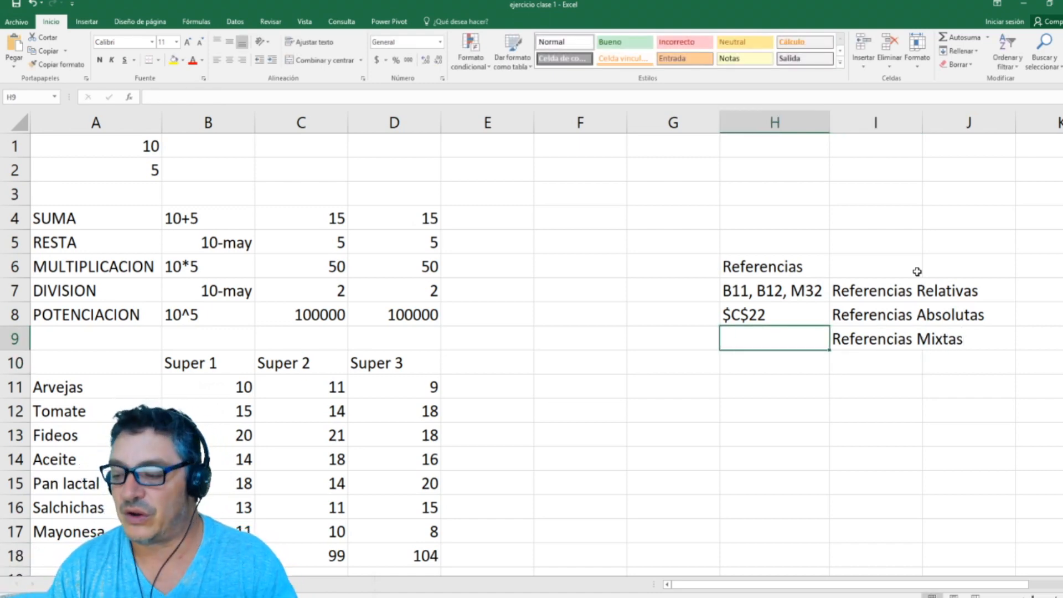
text(C22,I)
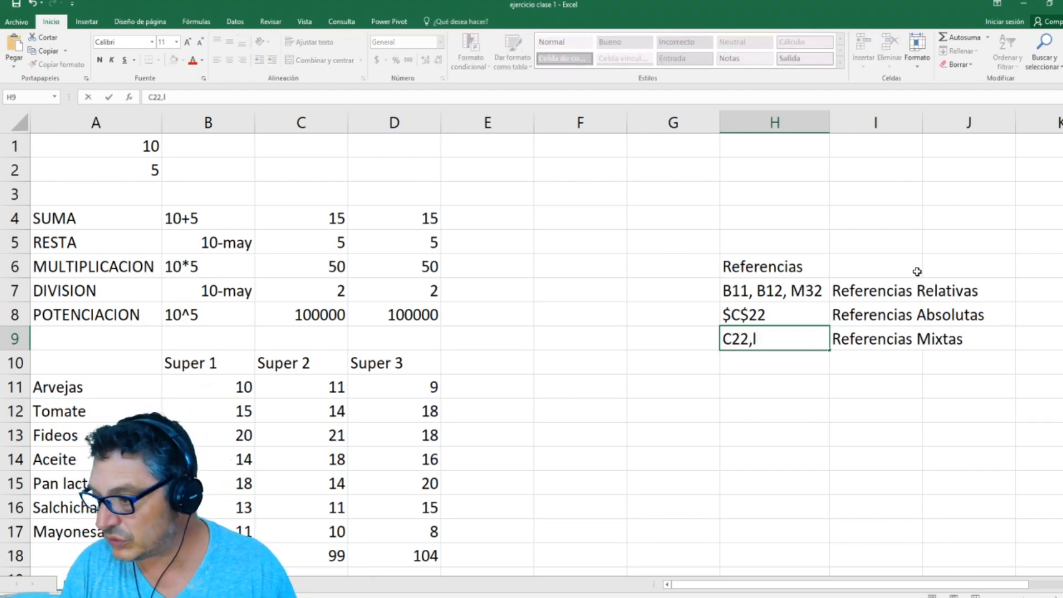
key(BackSpace)
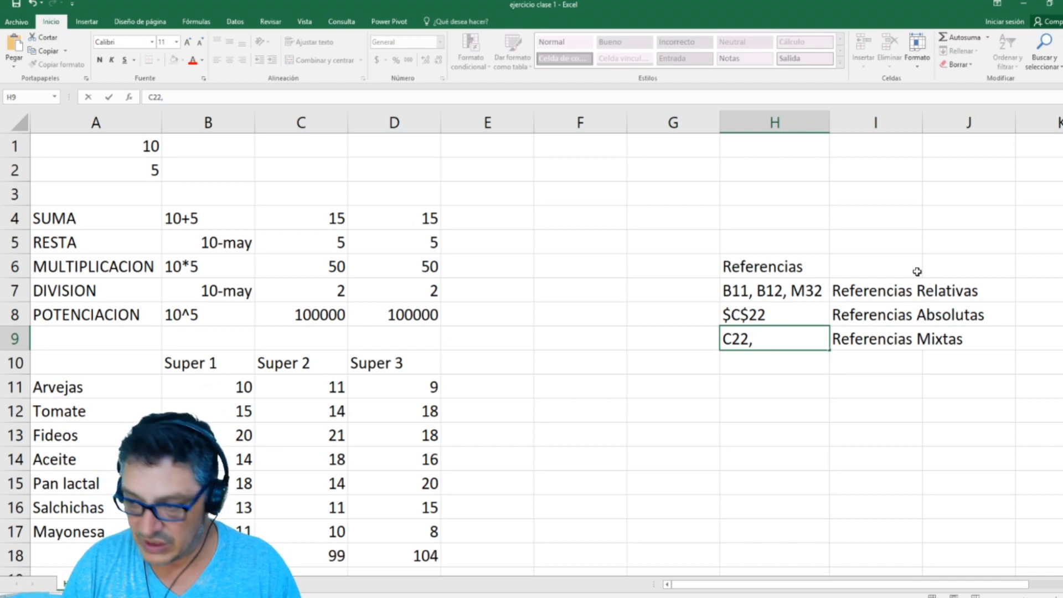
key(BackSpace)
key(BackSpace)
key(BackSpace)
text($)
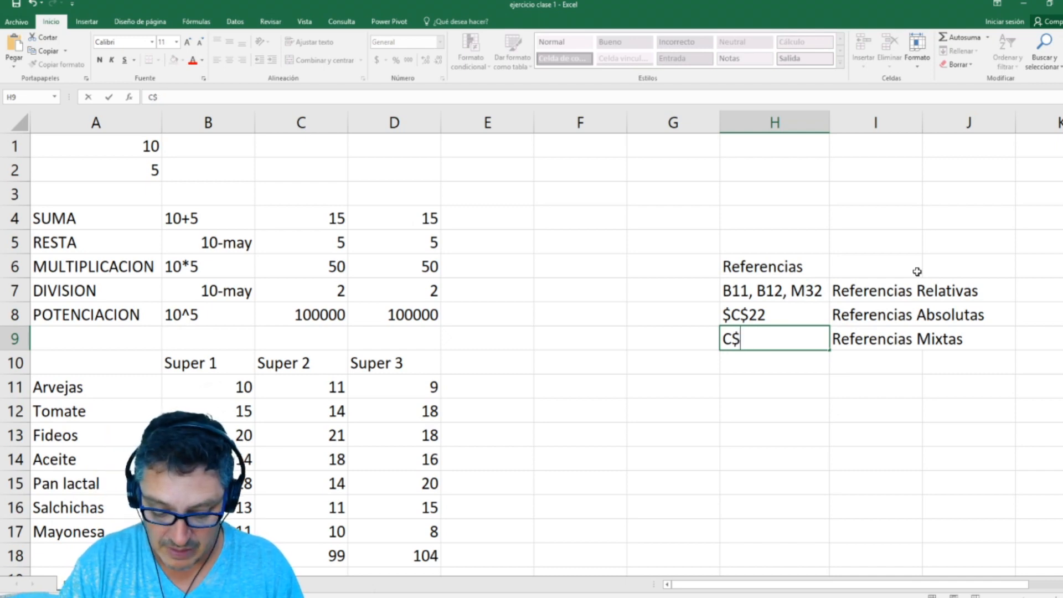
text(22, )
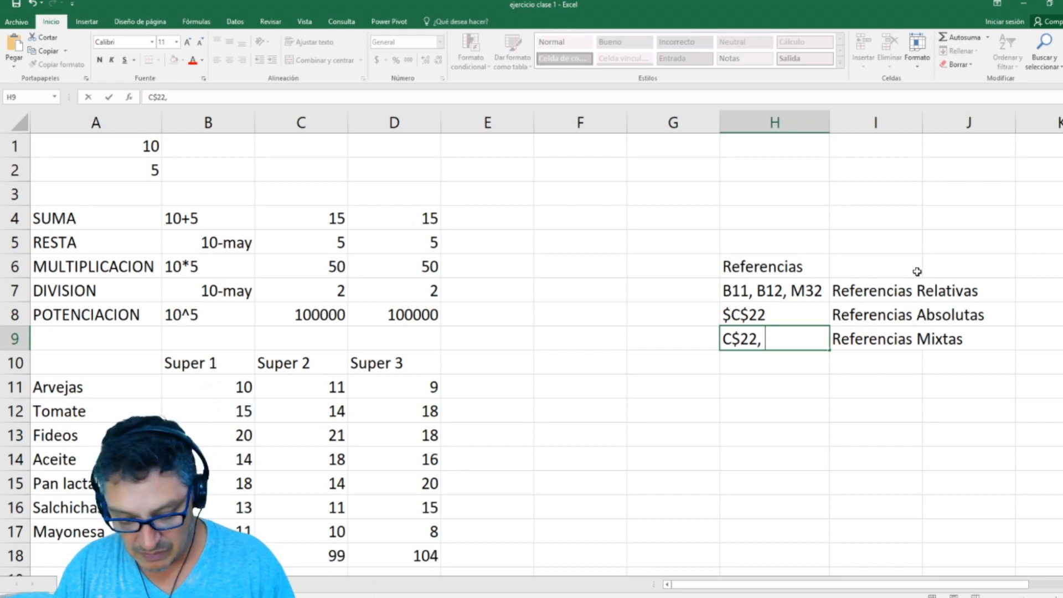
text($c22)
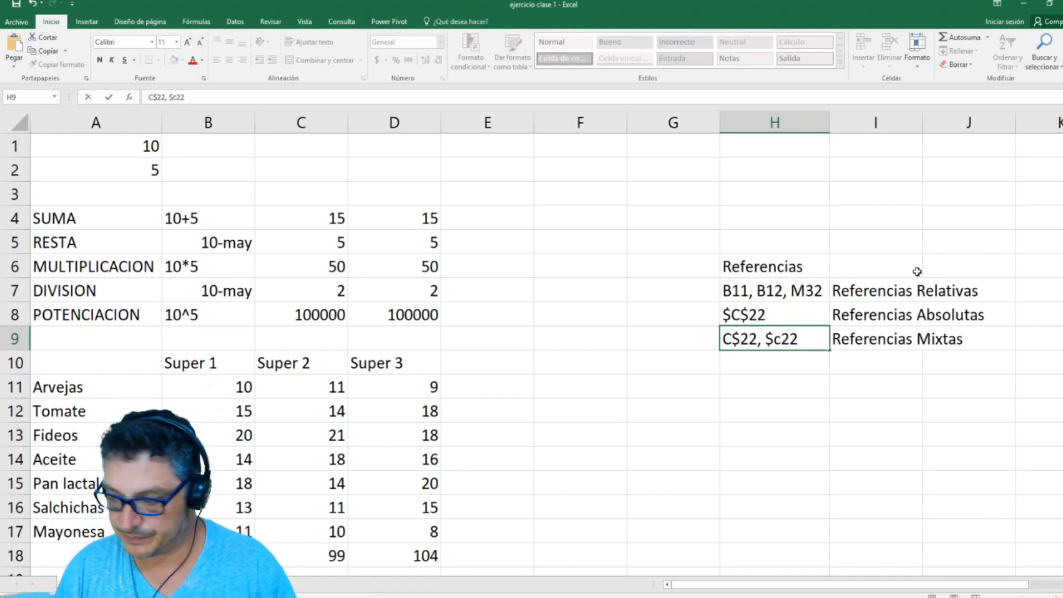
key(Left)
key(Delete)
text(C)
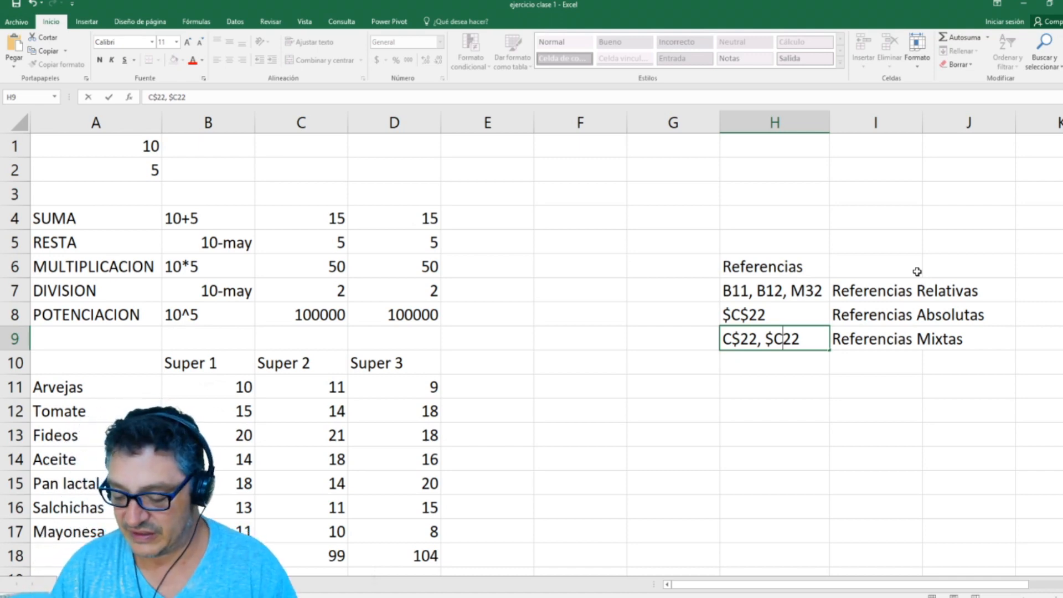
key(Return)
Step: Edit the febrero formula in C33 and cycle its C32 reference through $C$32, C$32, $C32 and back to C32
key(Down)
key(Down)
key(Down)
key(Down)
key(Down)
key(Down)
key(Down)
key(Down)
key(Down)
key(Down)
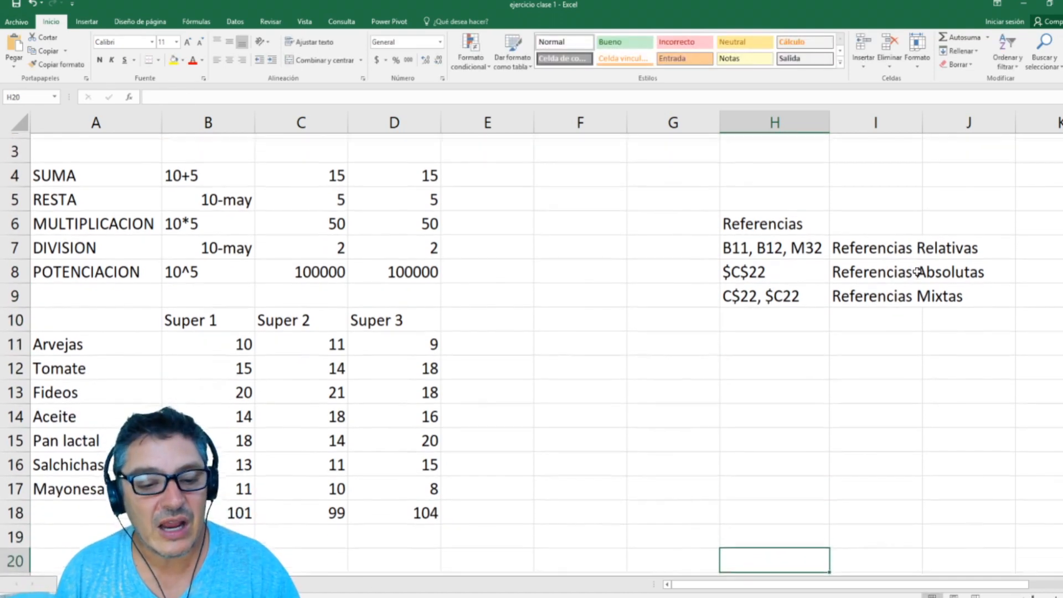
key(Left)
key(Down)
key(Down)
key(Down)
key(Down)
key(Down)
key(Down)
key(Down)
key(Down)
key(Down)
key(Down)
key(Down)
key(Down)
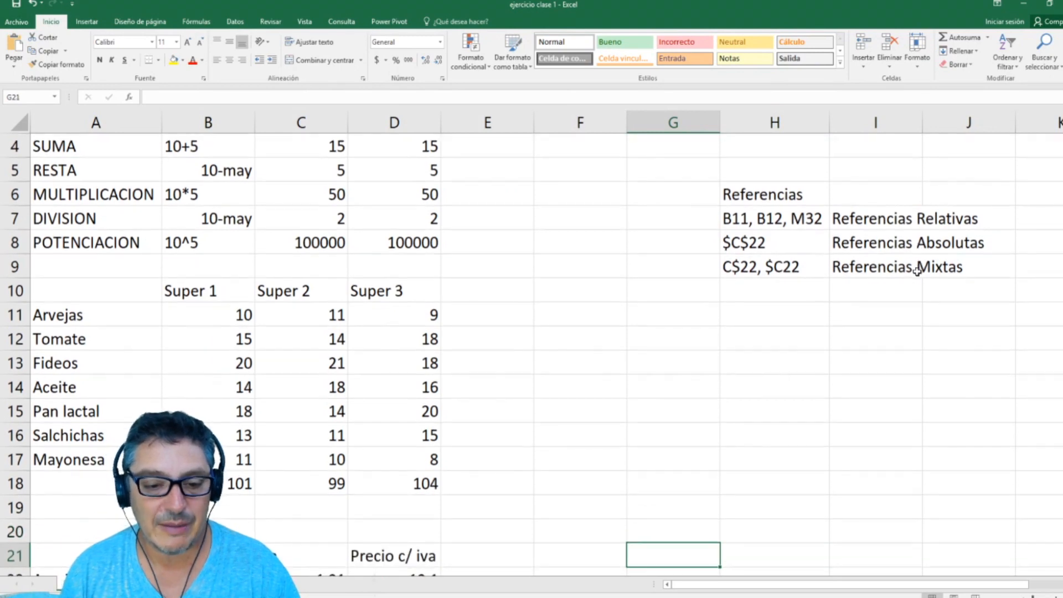
key(Down)
key(Down)
key(Down)
key(Down)
key(Down)
key(Down)
key(Down)
key(Down)
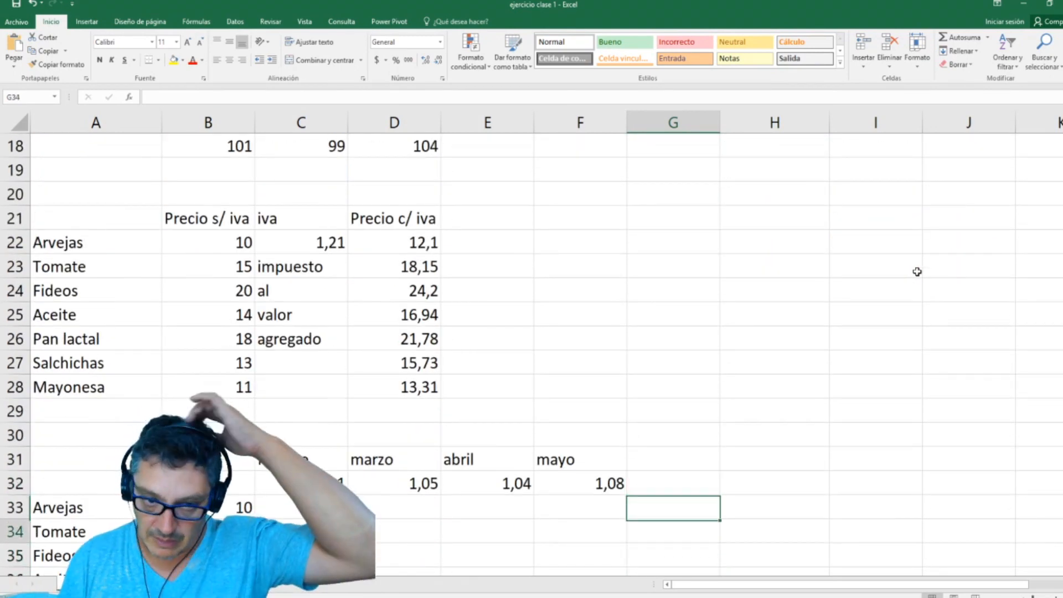
key(Down)
key(Down)
key(Down)
key(Down)
key(Down)
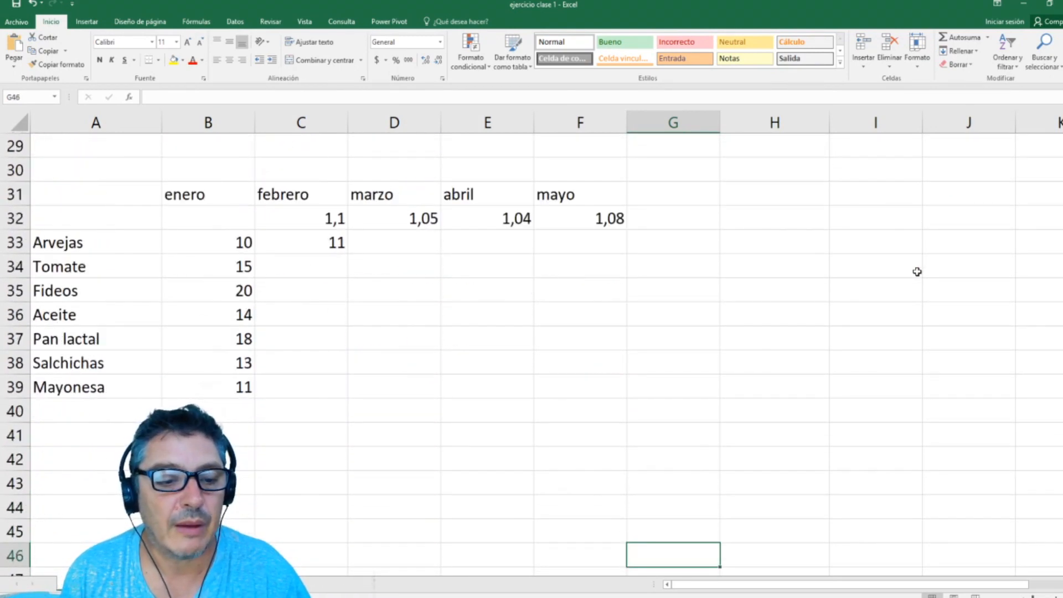
key(Up)
key(Left)
key(Home)
key(Up)
key(Up)
key(Up)
key(Up)
key(Up)
key(Up)
key(Up)
key(Up)
key(Up)
key(Up)
key(Up)
key(Up)
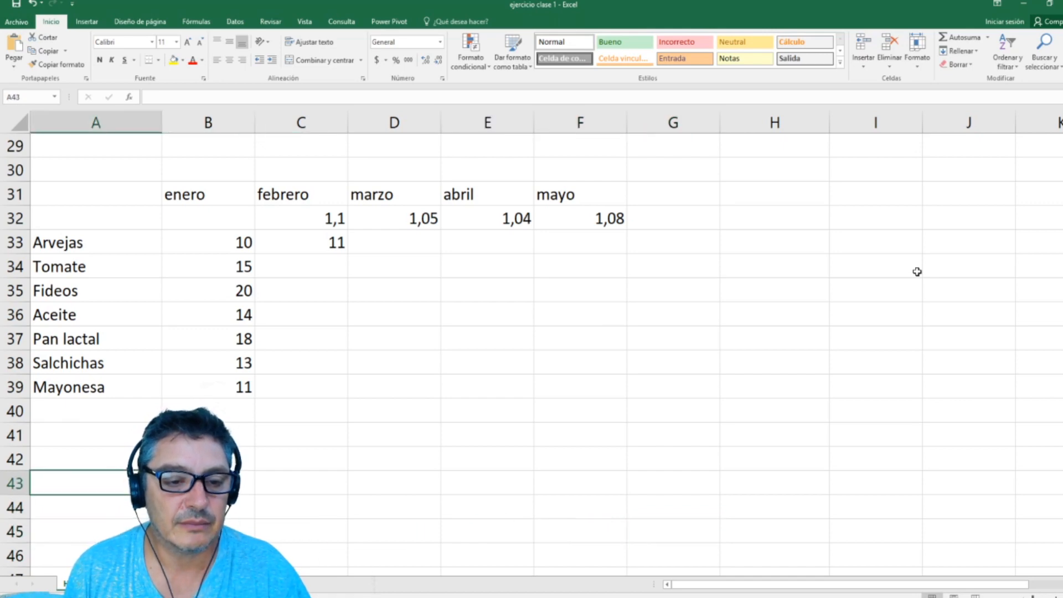
key(Down)
key(Right)
key(Right)
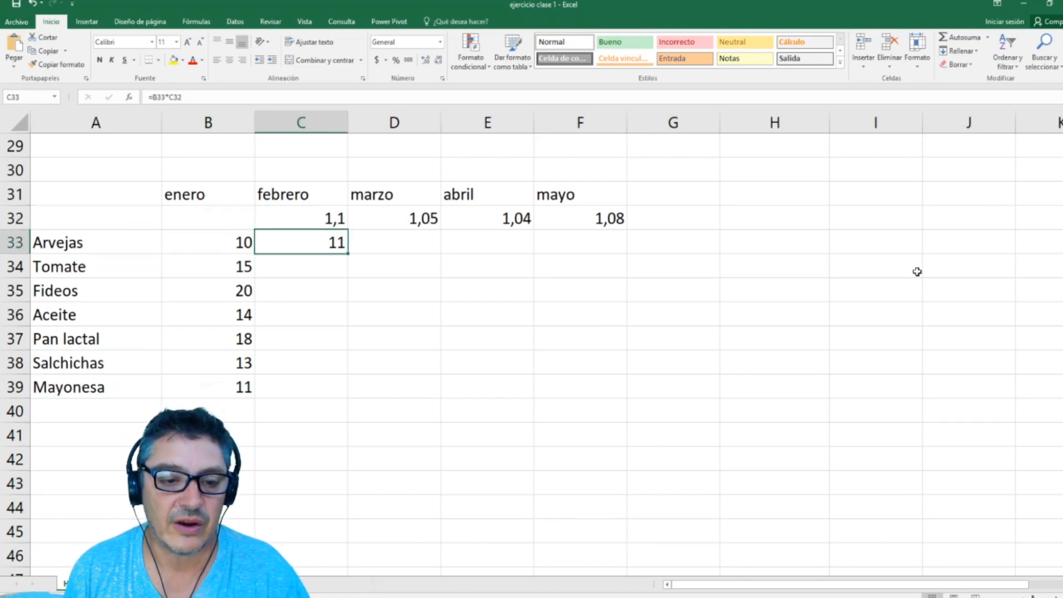
text(=B33*C32)
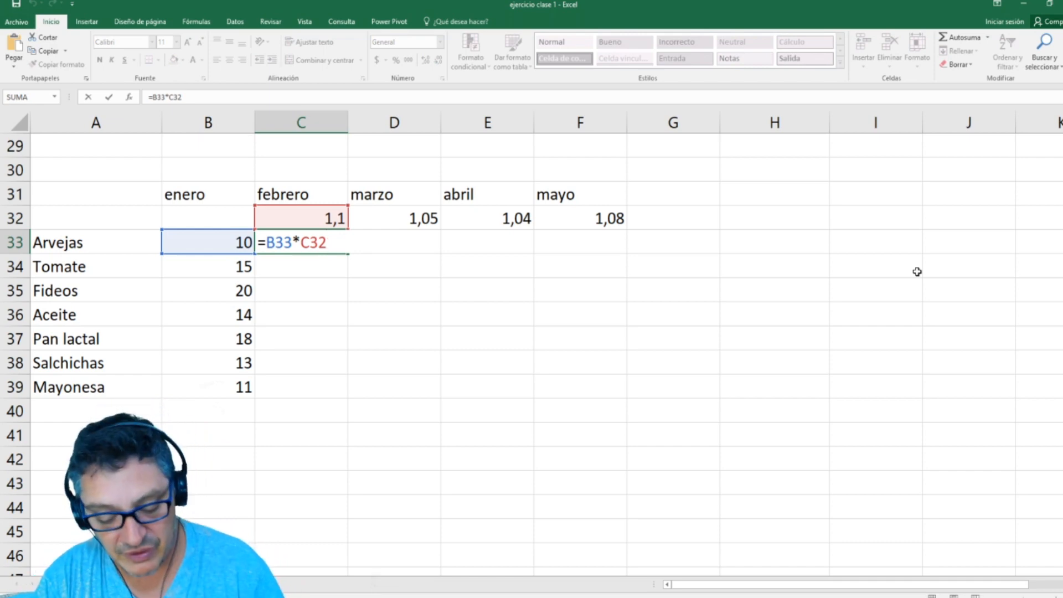
key(F4)
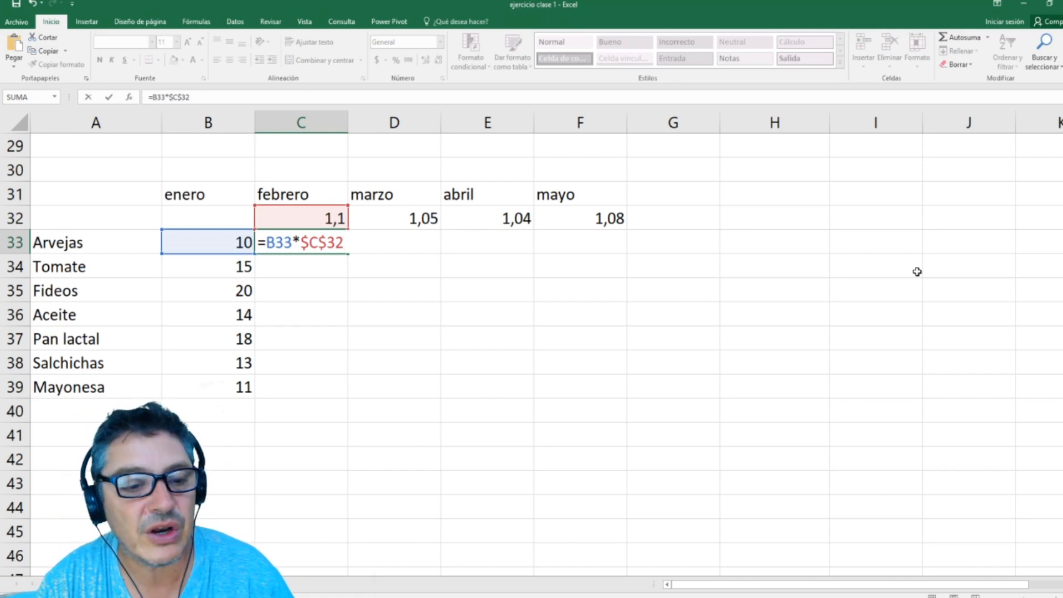
key(F4)
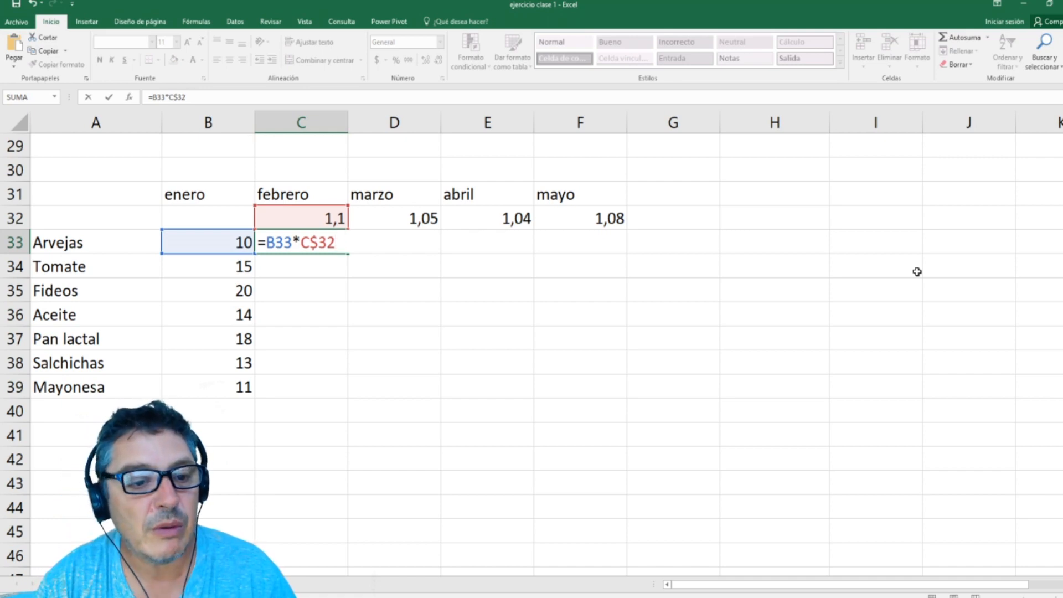
key(F4)
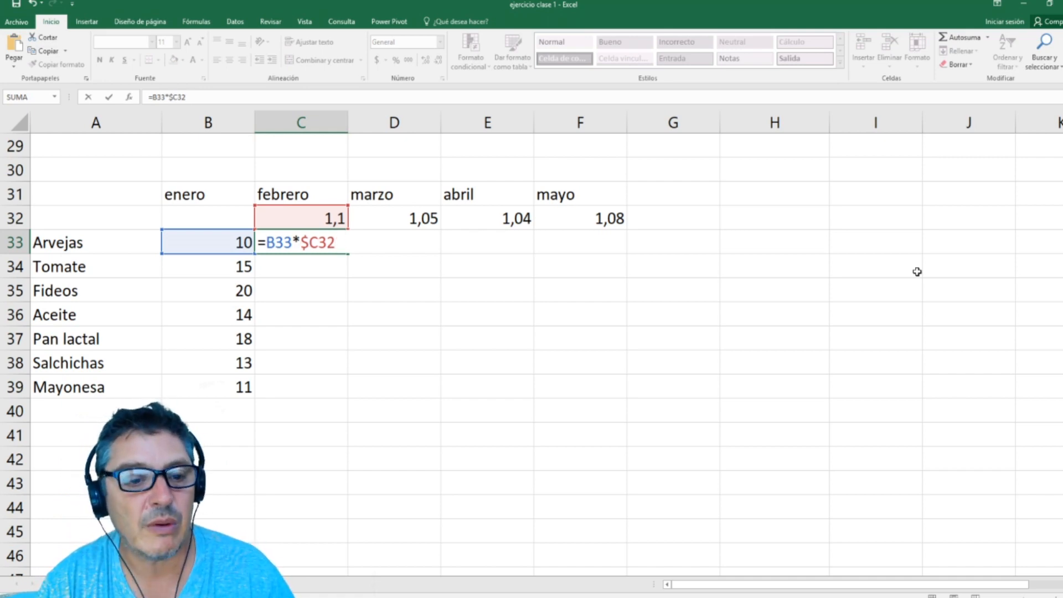
key(F4)
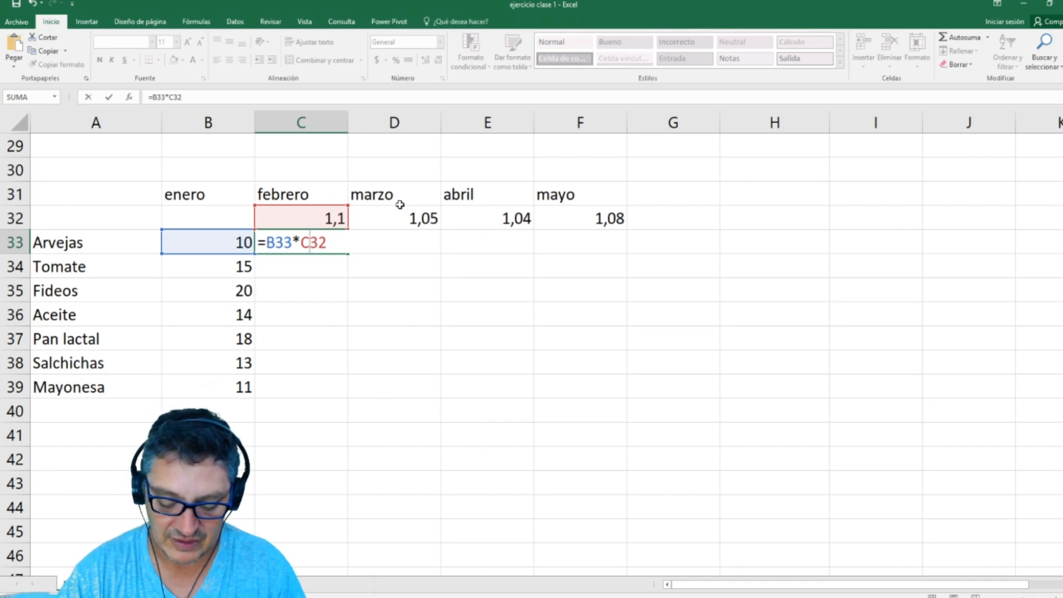
Step: Fix only the row of the rate reference in C33 so the formula reads =B33*C$32
text($)
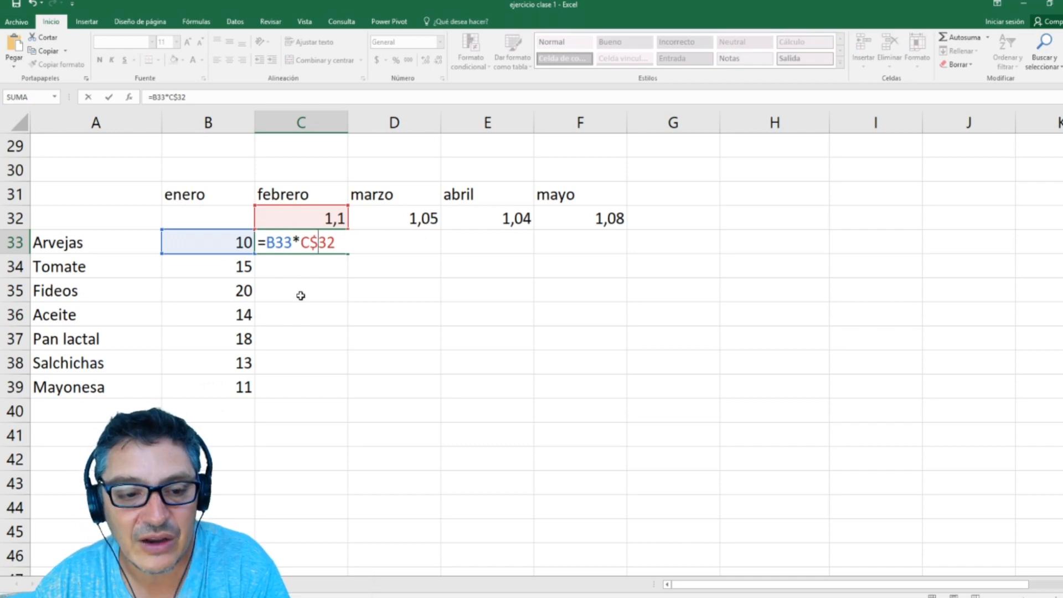
key(Return)
Step: Fill the mixed-reference formula from C33 down to Mayonesa in C39 and across through the mayo column to F39
drag(346, 253, 308, 408)
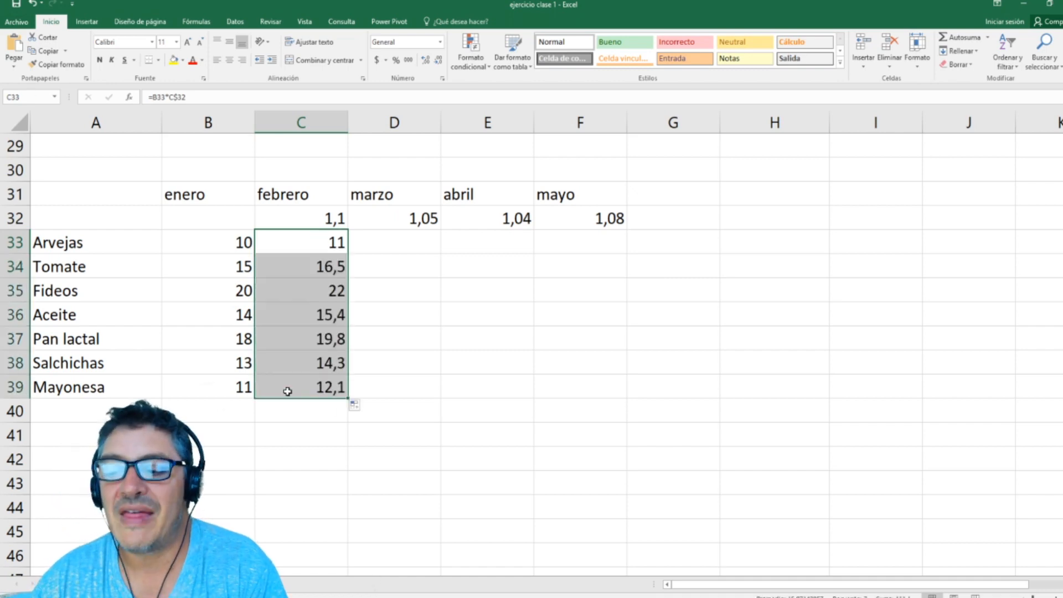
click(301, 385)
drag(311, 244, 583, 429)
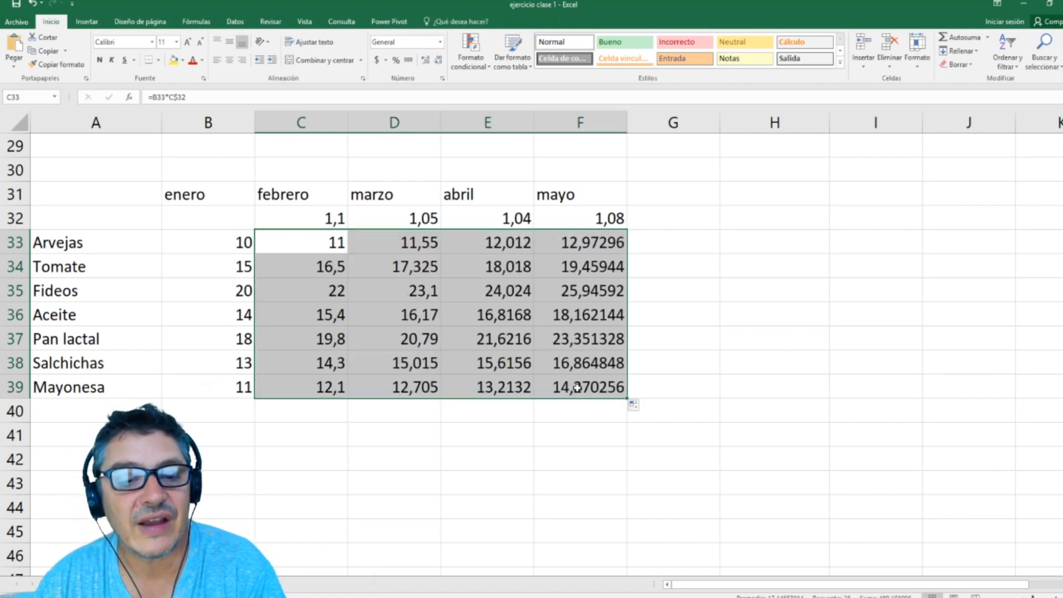
Step: Check which price and rate cells the filled Mayonesa formula for mayo in F39 uses
click(577, 387)
double_click(577, 387)
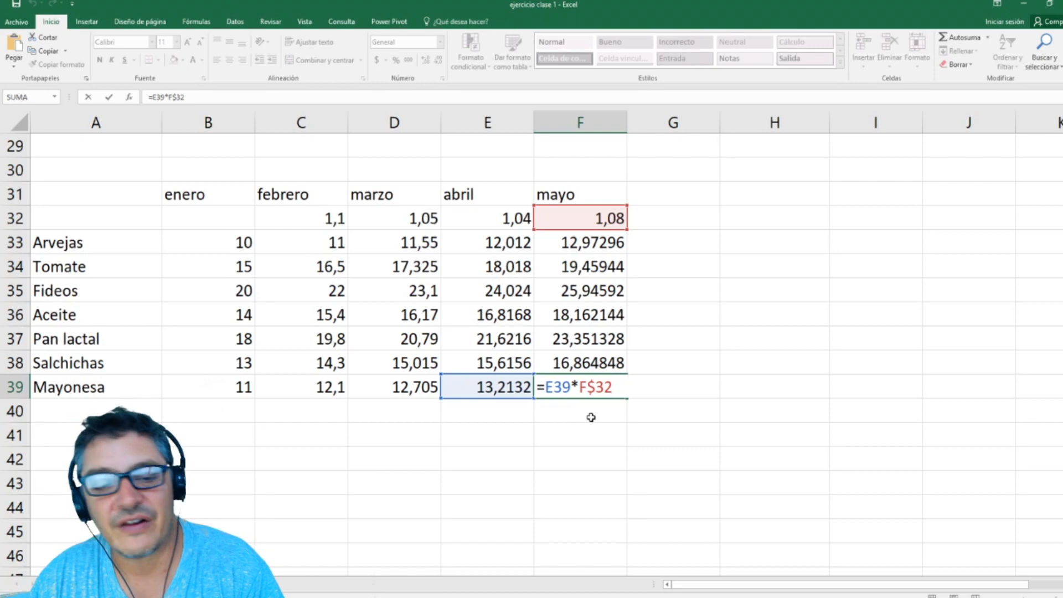
scroll(591, 417, up, 1)
key(Return)
Step: Review the relative, absolute and mixed reference examples in the Referencias list against the monthly price table
scroll(609, 388, up, 8)
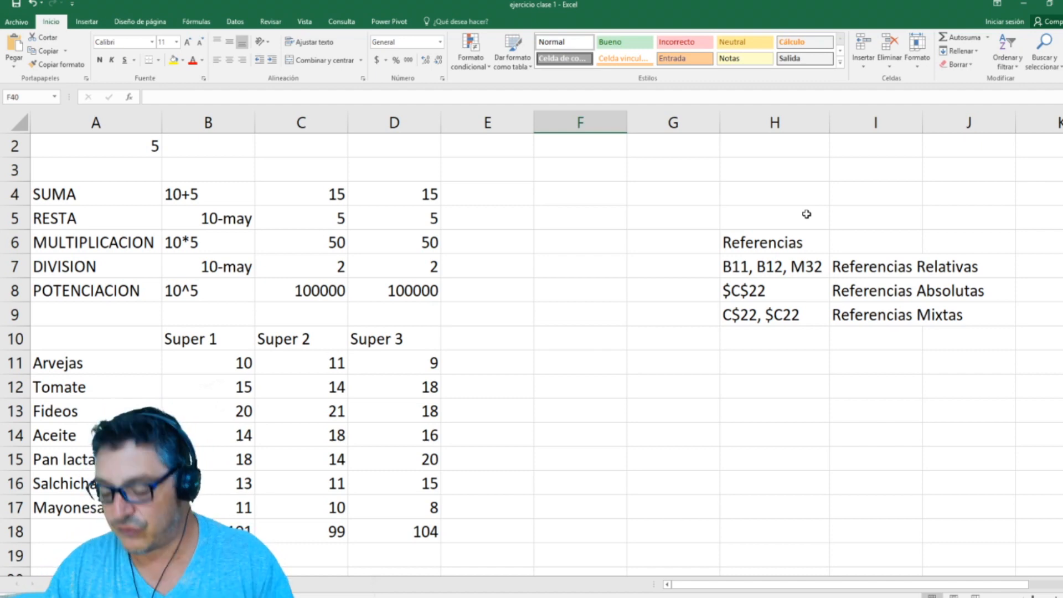
scroll(807, 213, down, 8)
key(Up)
key(Up)
key(Up)
key(Up)
key(Up)
key(Up)
key(Up)
key(Up)
key(Up)
key(Up)
key(Up)
key(Up)
key(Up)
key(Up)
key(Up)
key(Up)
key(Up)
key(Up)
key(Up)
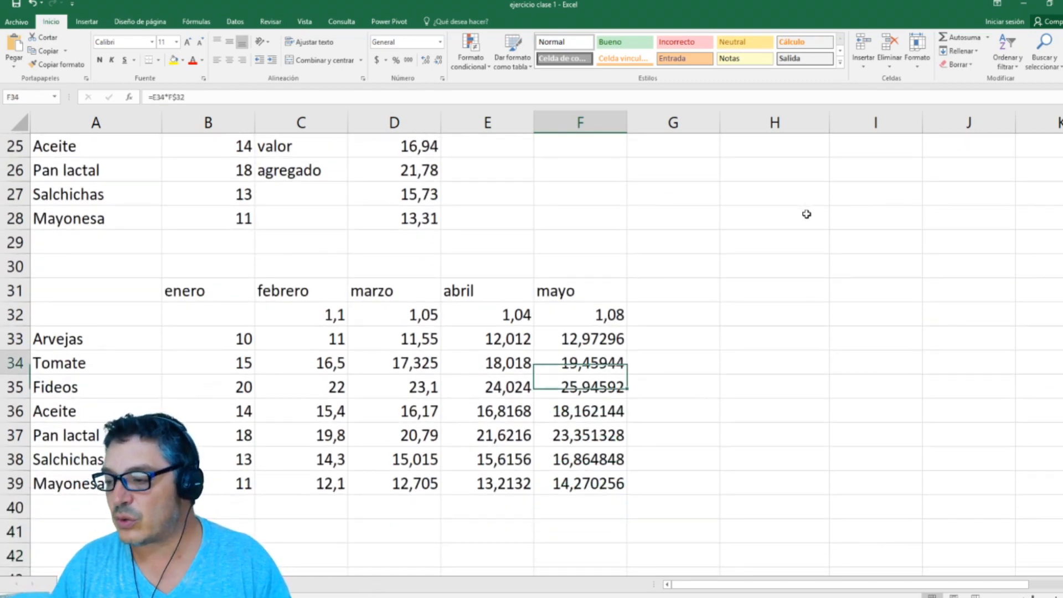
key(Up)
key(Up)
key(Up)
key(Up)
key(Up)
key(Up)
key(Up)
key(Up)
key(Up)
key(Up)
key(Up)
key(Up)
key(Up)
key(Up)
key(Up)
key(Up)
key(Up)
key(Up)
key(Up)
key(Down)
key(Down)
key(Down)
key(Down)
key(Down)
key(Down)
key(Down)
key(Down)
key(Down)
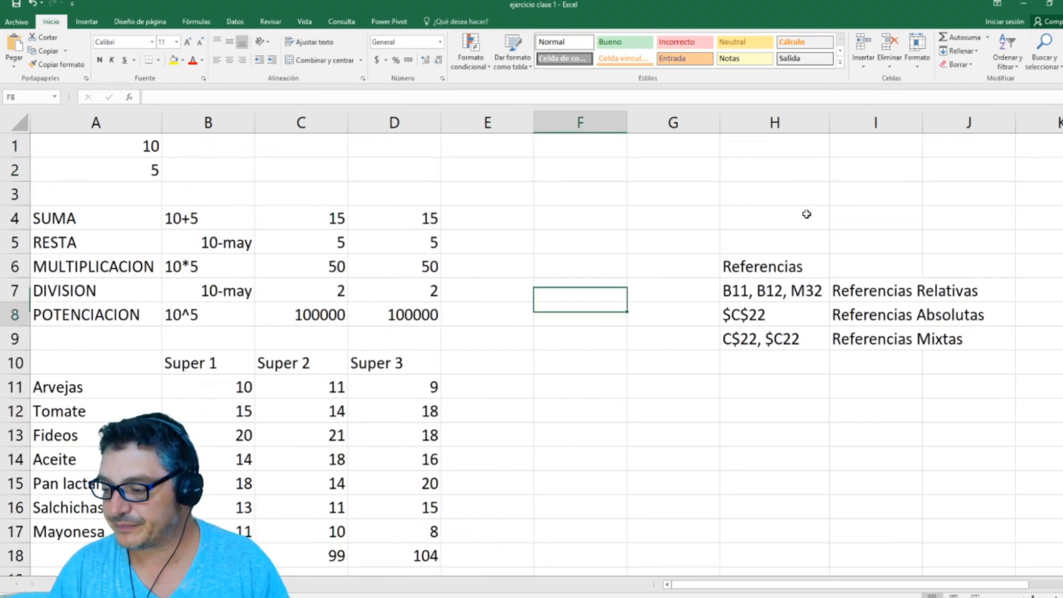
Step: Enter the list of operators ", = + - / * ^ ()" in H11, below the Referencias list
key(Right)
key(Right)
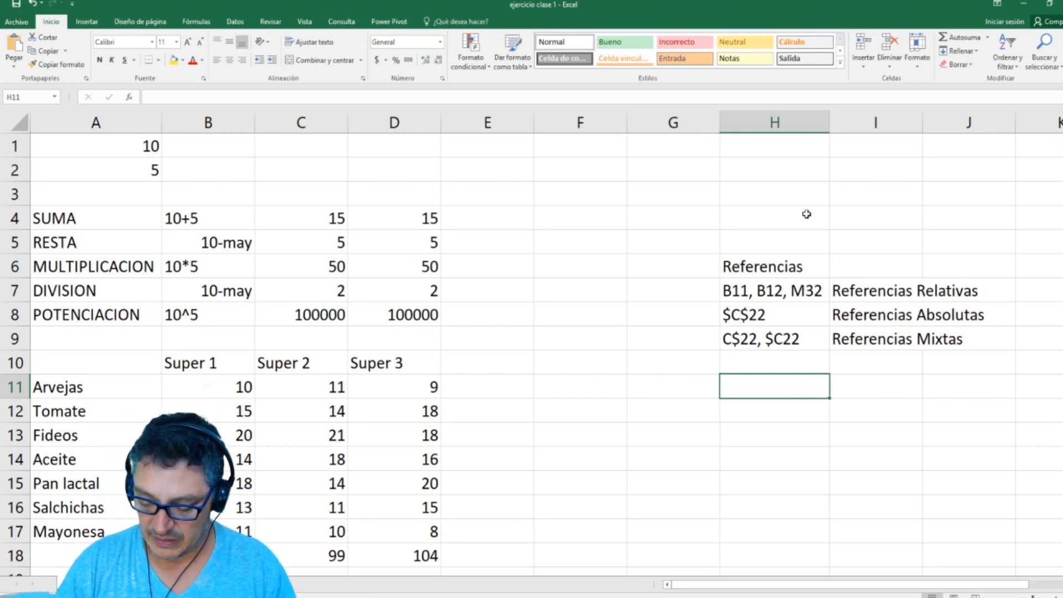
text(,)
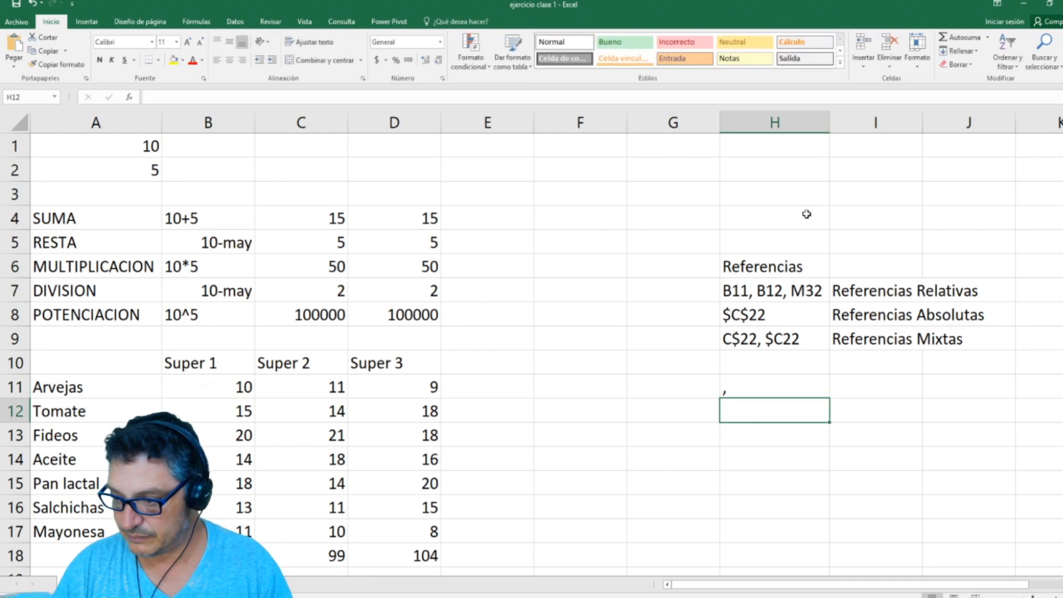
text( =)
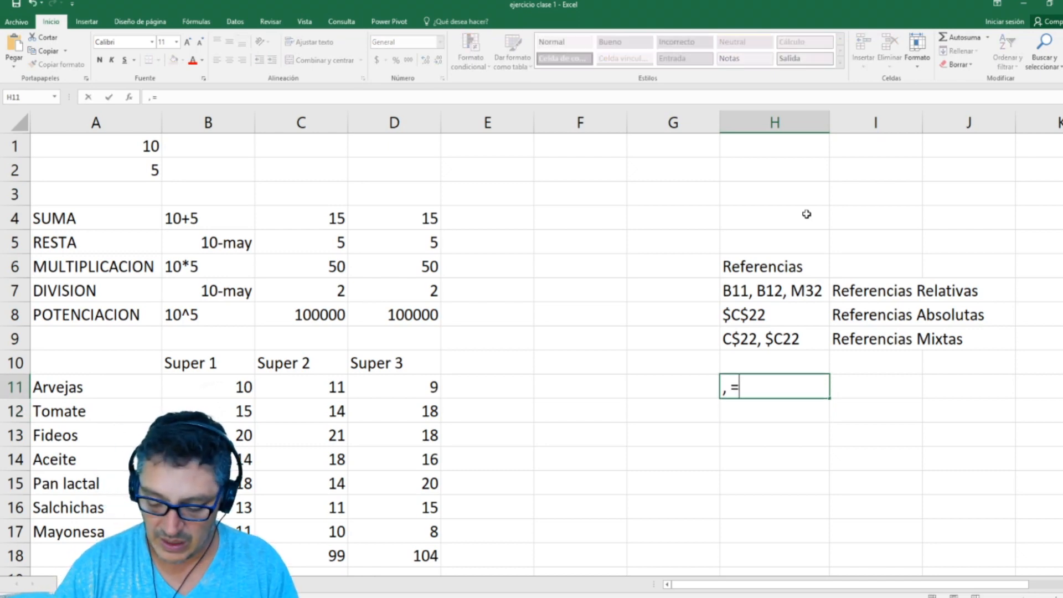
text(,)
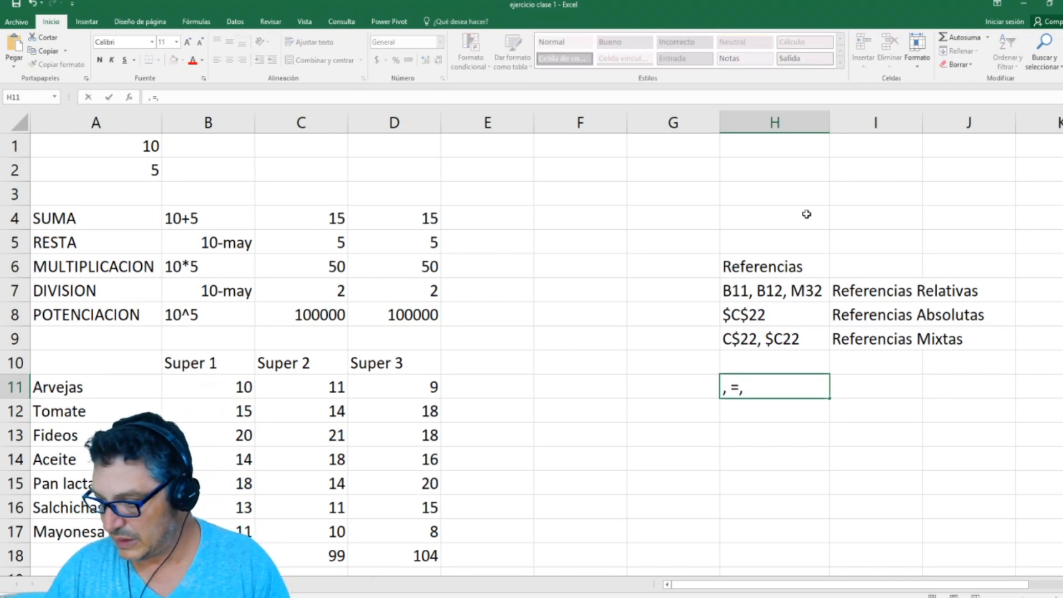
key(BackSpace)
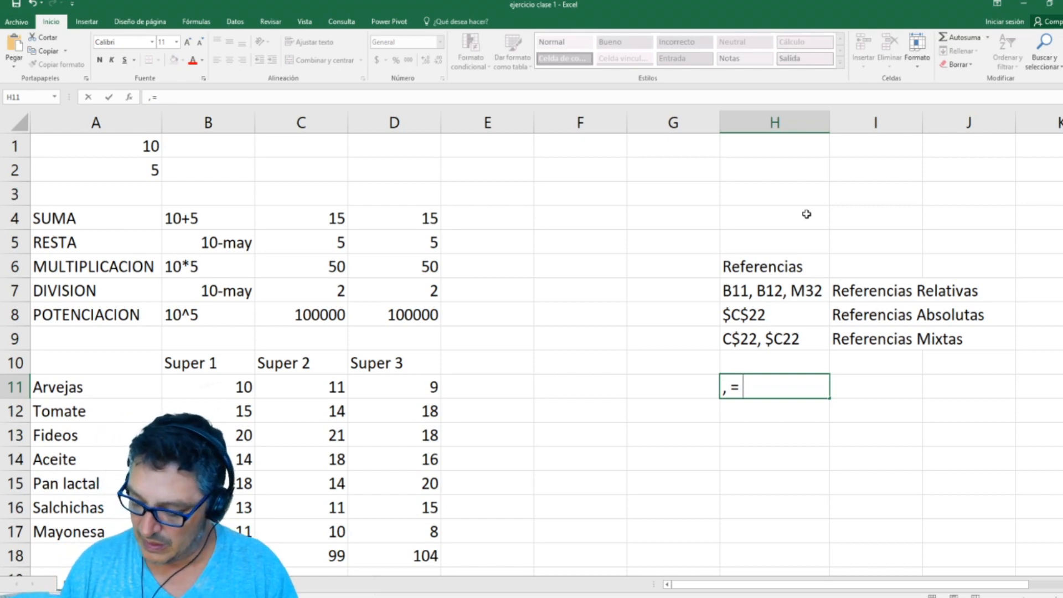
text(+ - / *)
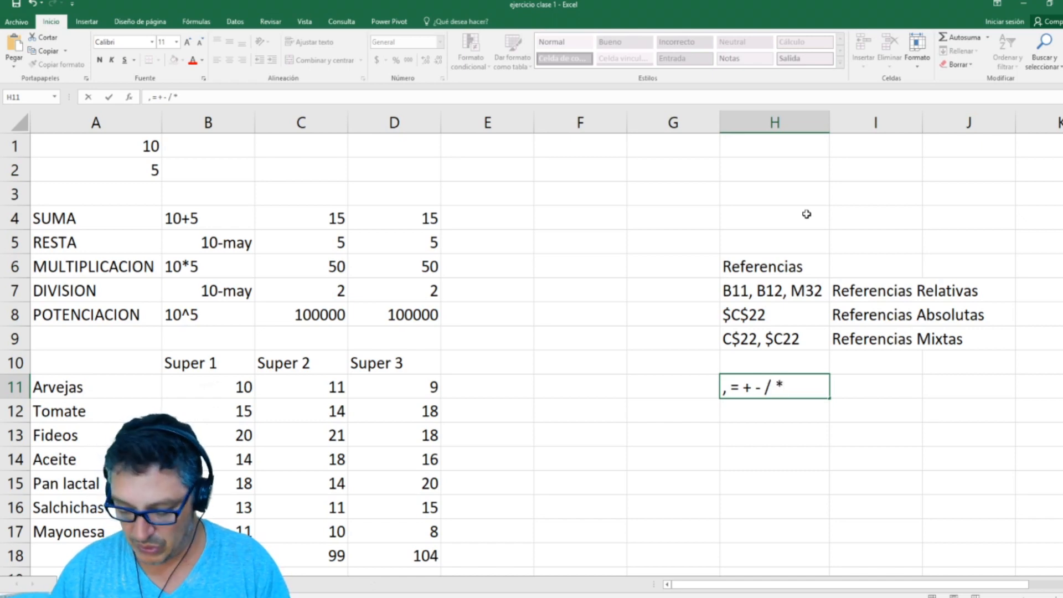
text( ^ ())
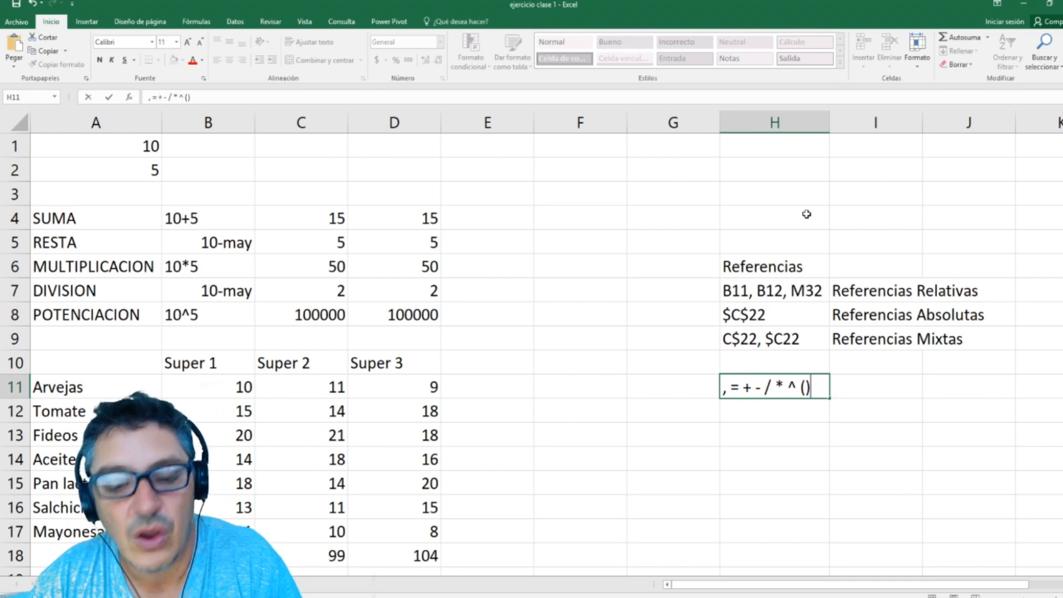
key(Return)
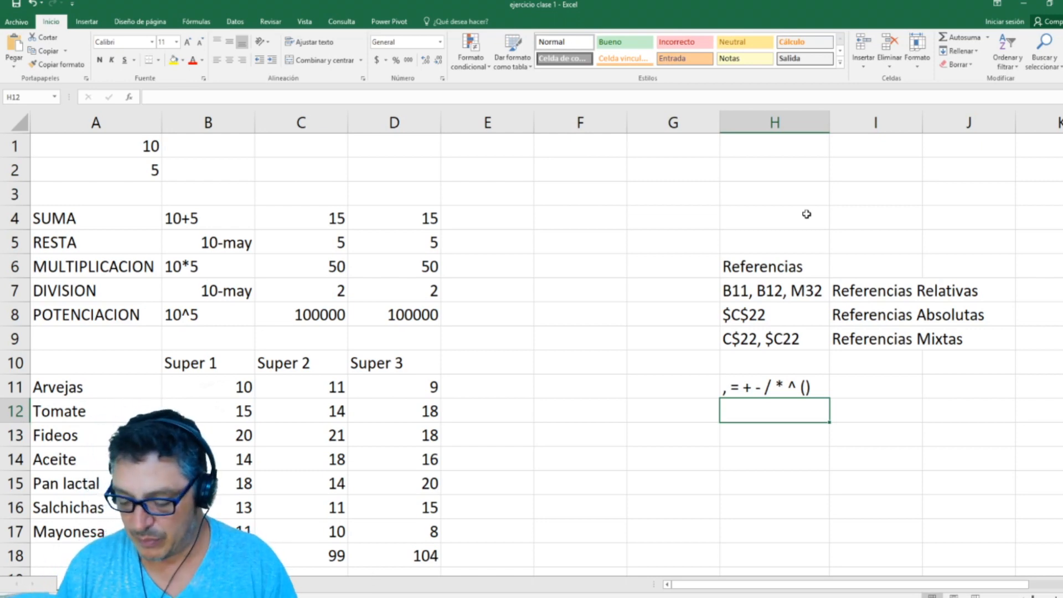
Step: Enter the example formula =(A1+A2)*((A3+A4)/A5) in H13 to demonstrate nested parentheses
key(Down)
text(=(A)
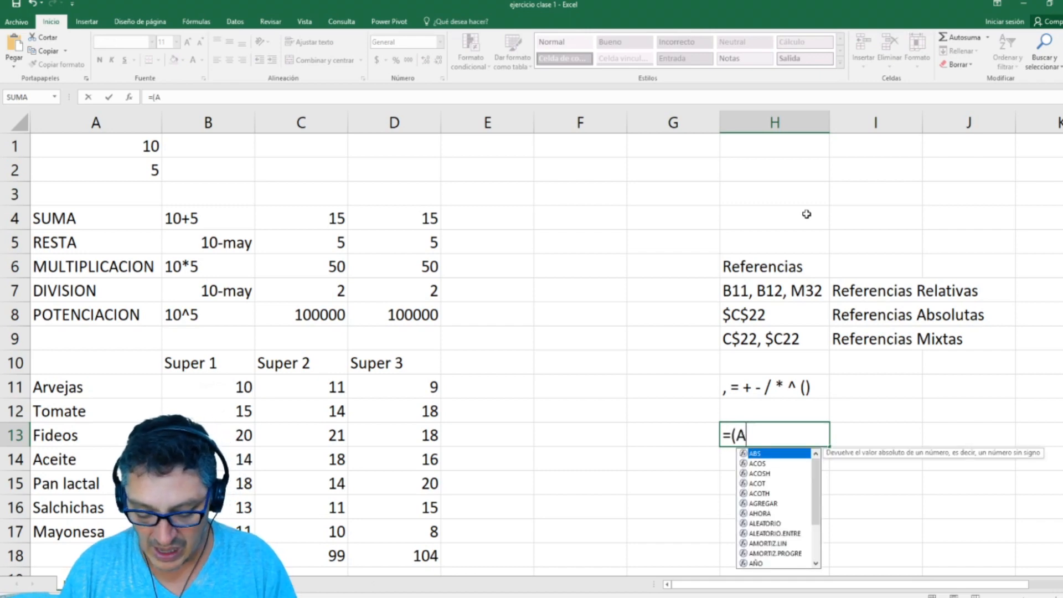
text(1+A2)
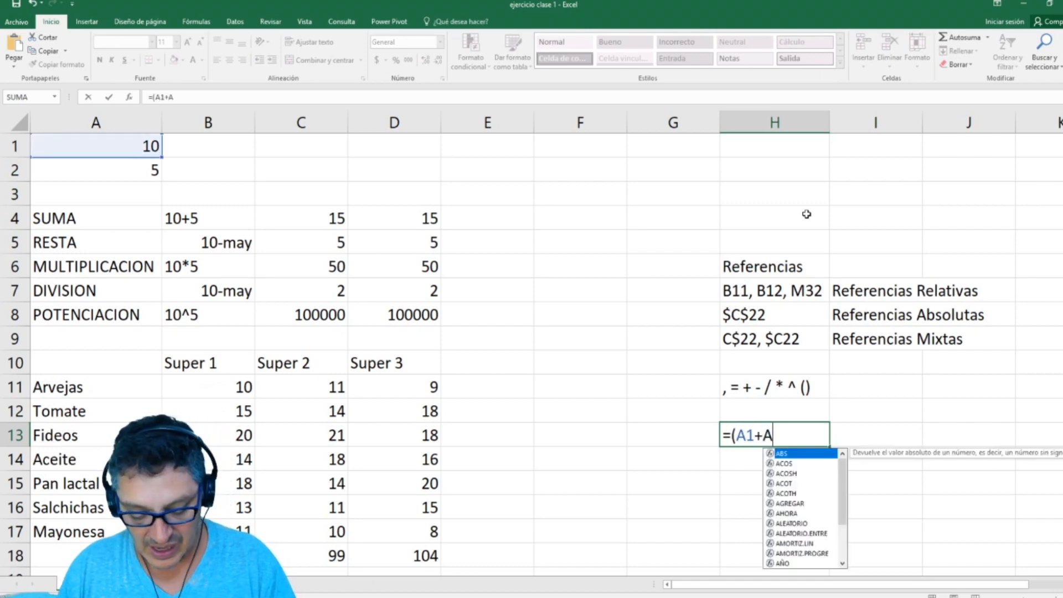
text())
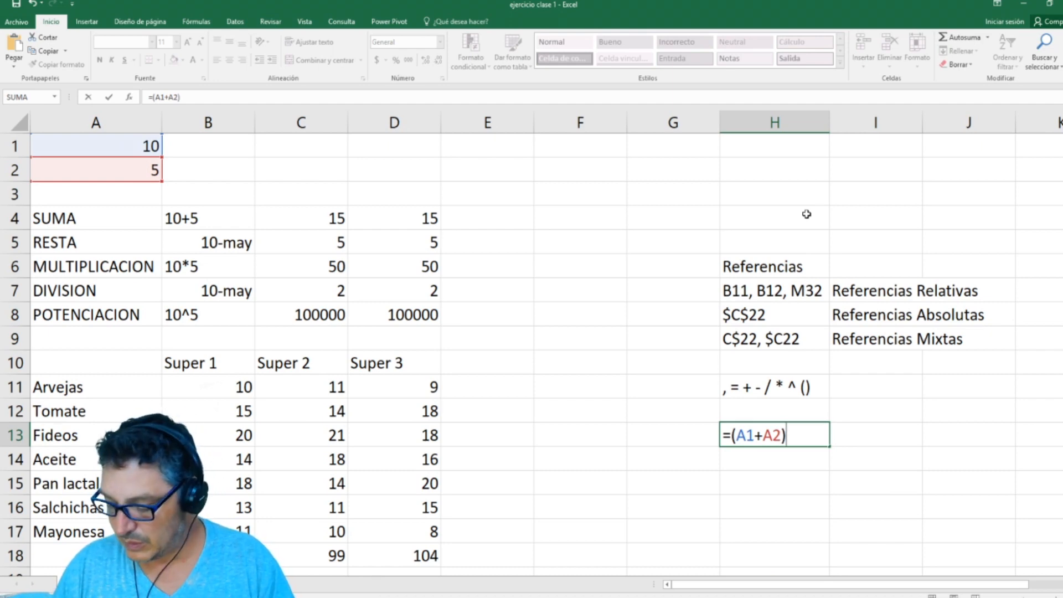
text( *)
key(BackSpace)
text(*((()
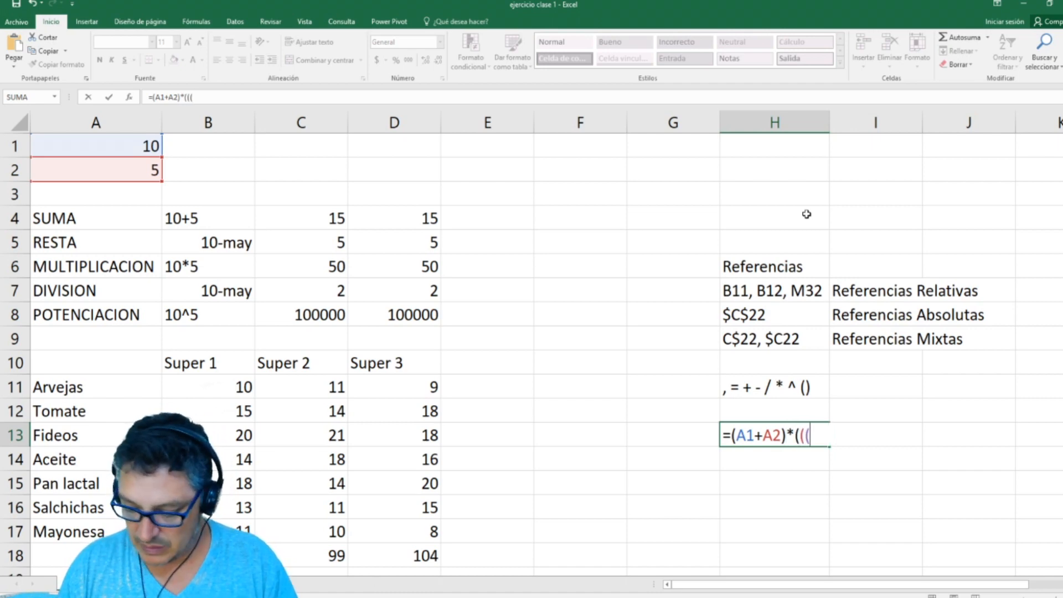
key(BackSpace)
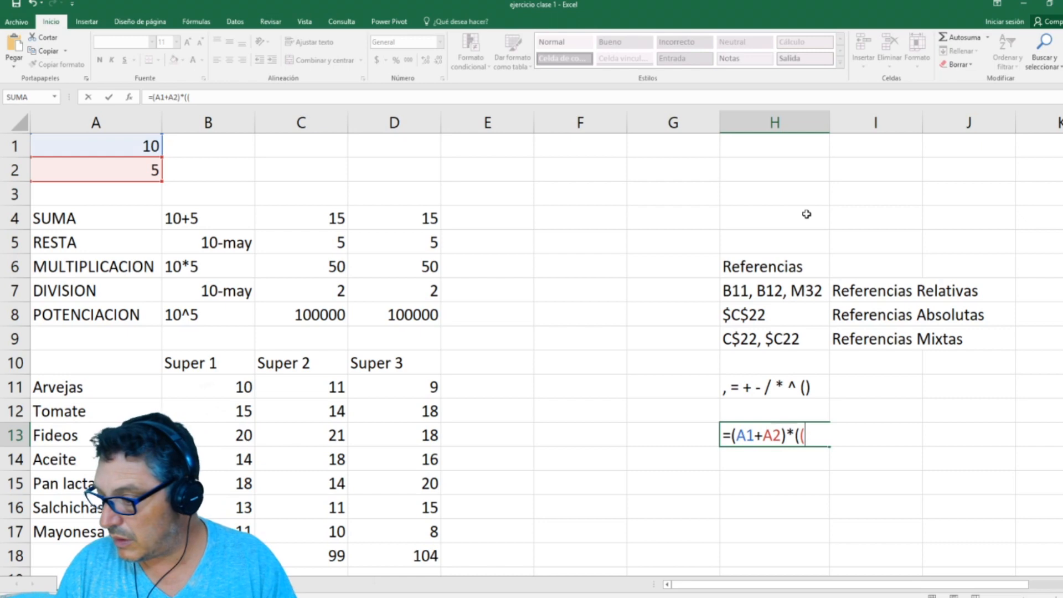
text(a3)
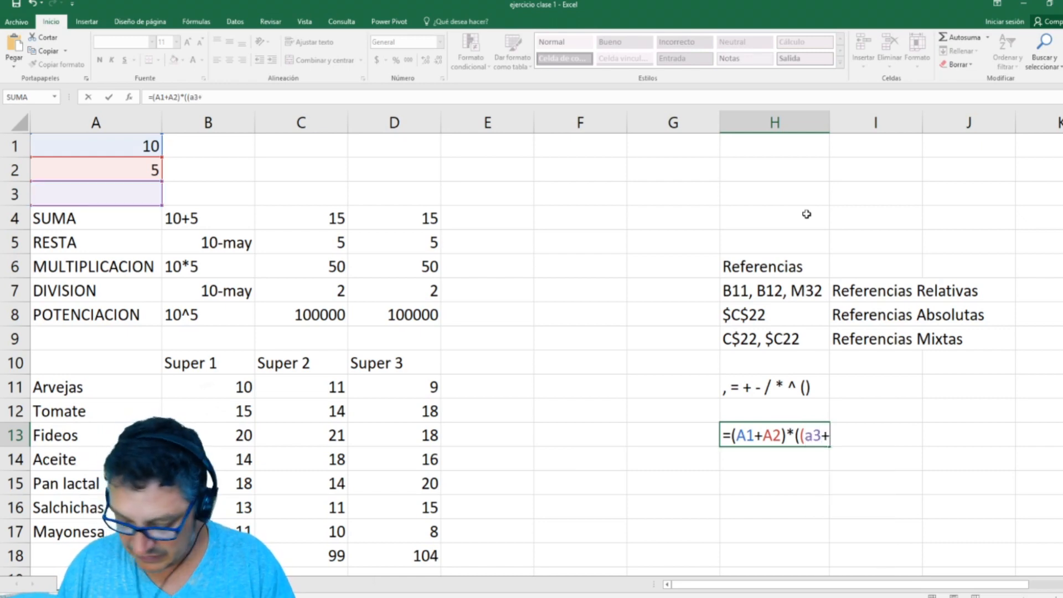
text(+a4)/A)
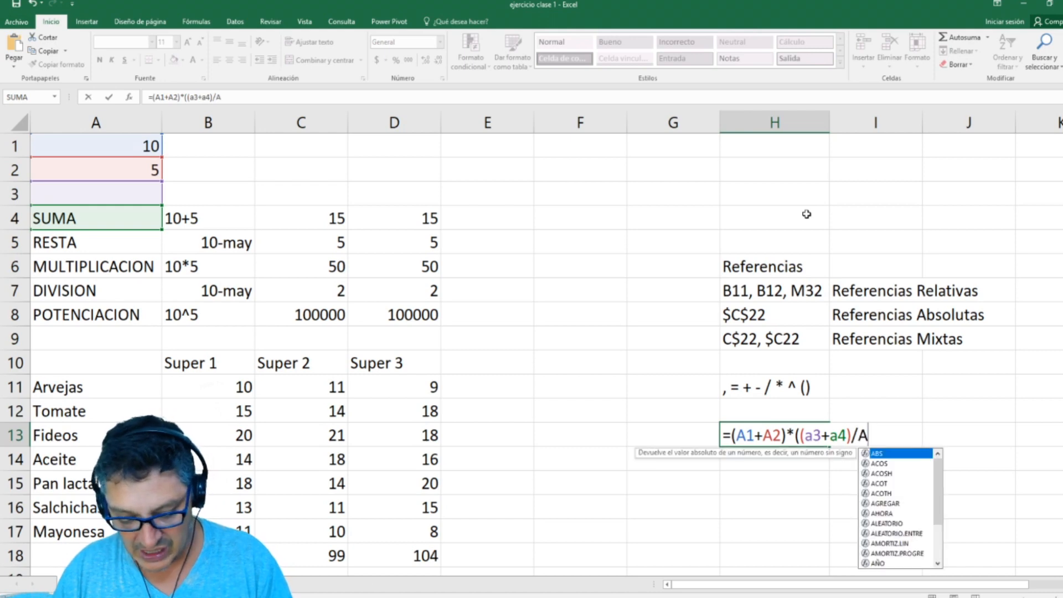
text(5))
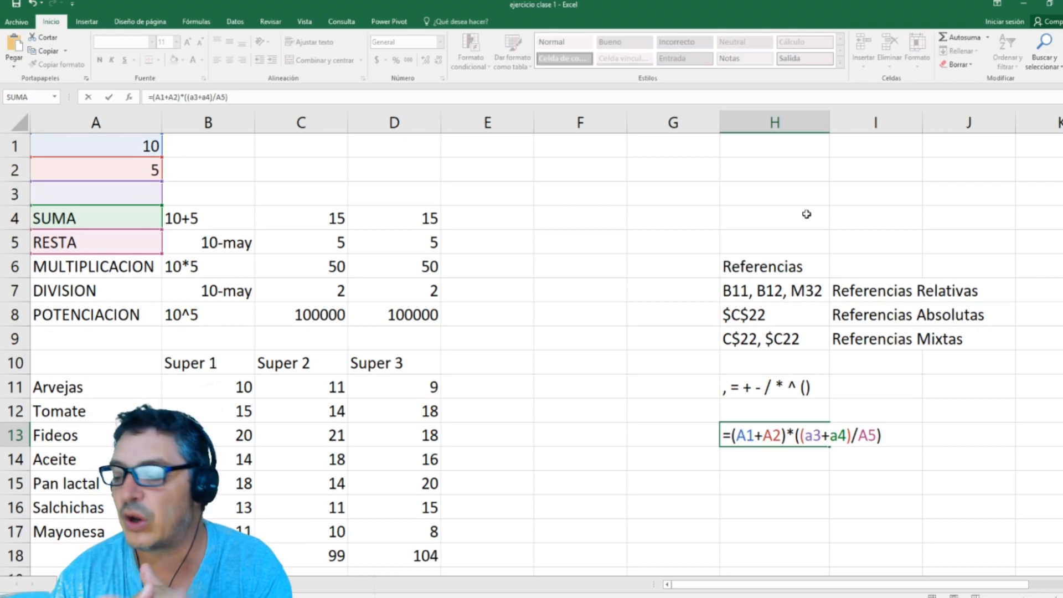
key(Return)
Step: Review the cell references in the H13 example formula and delete it from the cell
key(Up)
key(F2)
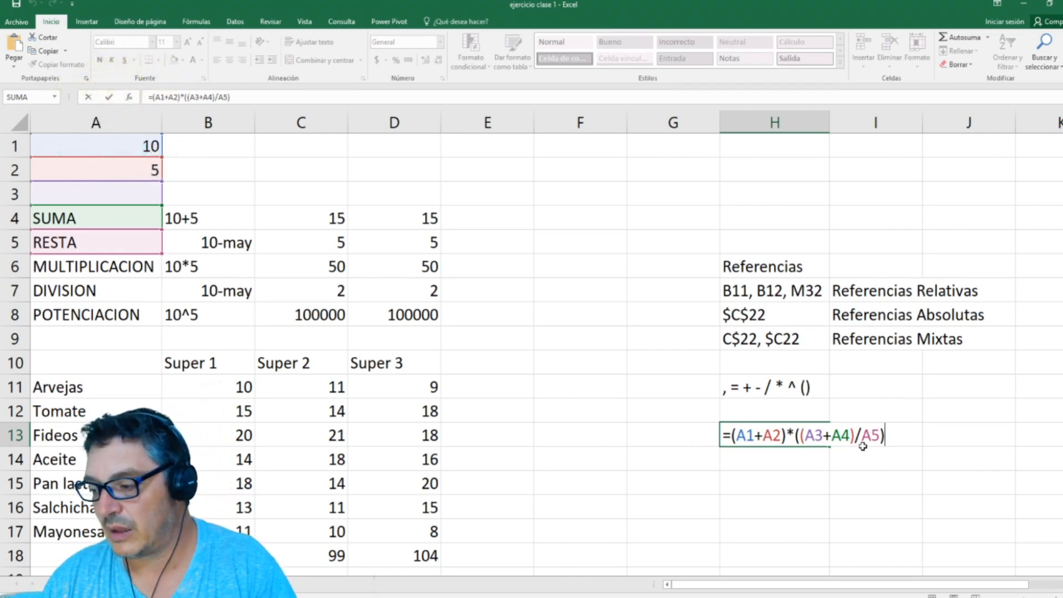
key(Return)
key(Up)
key(Delete)
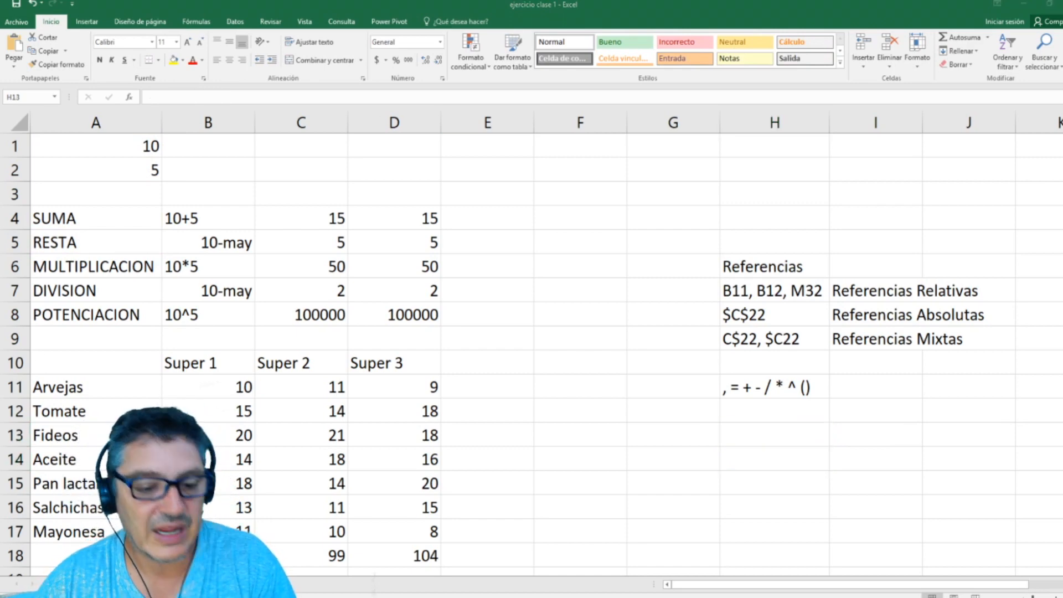
Step: Switch to the worksheet that holds the function syntax example and the supermarket price table
scroll(613, 356, down, 2)
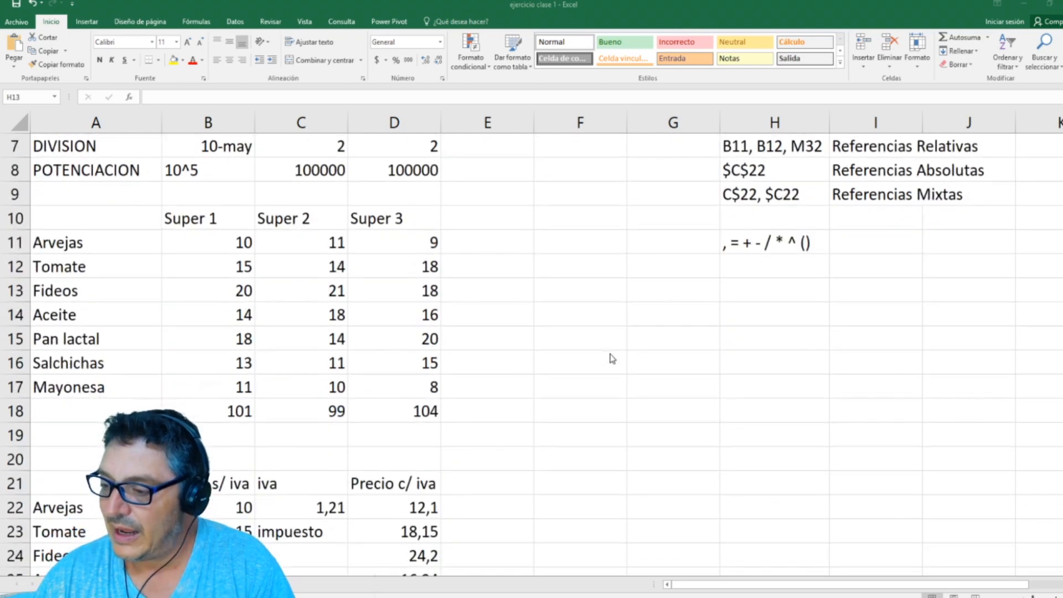
scroll(603, 355, up, 2)
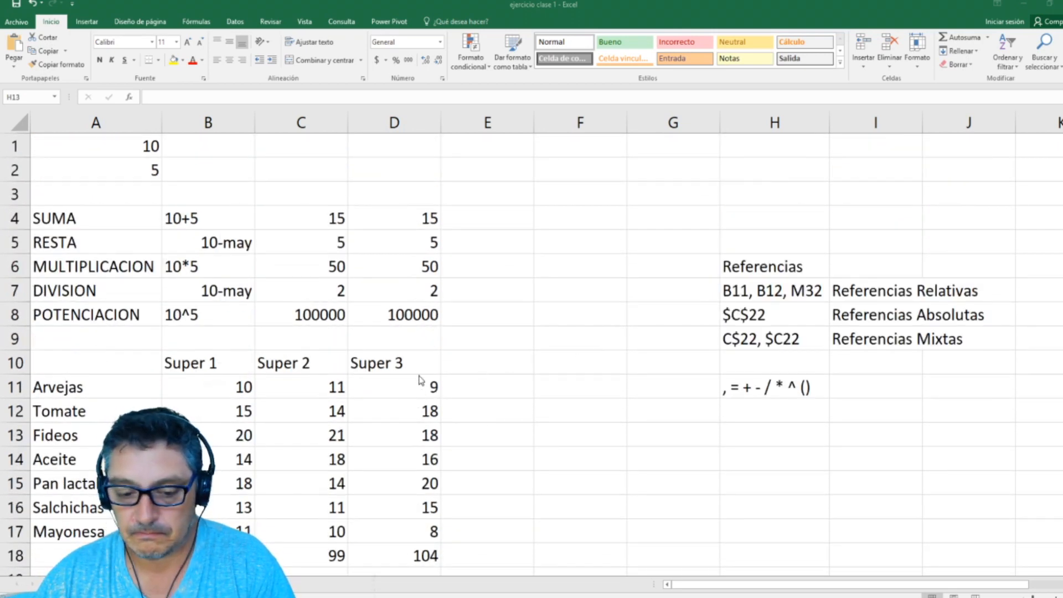
scroll(421, 380, down, 3)
scroll(437, 304, down, 9)
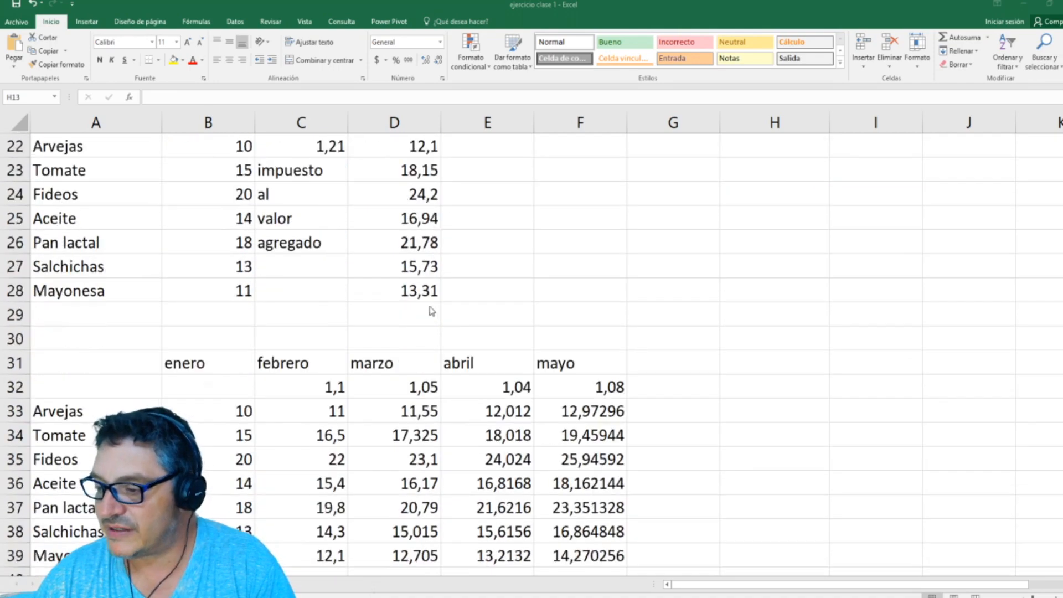
scroll(415, 331, up, 3)
scroll(443, 335, up, 7)
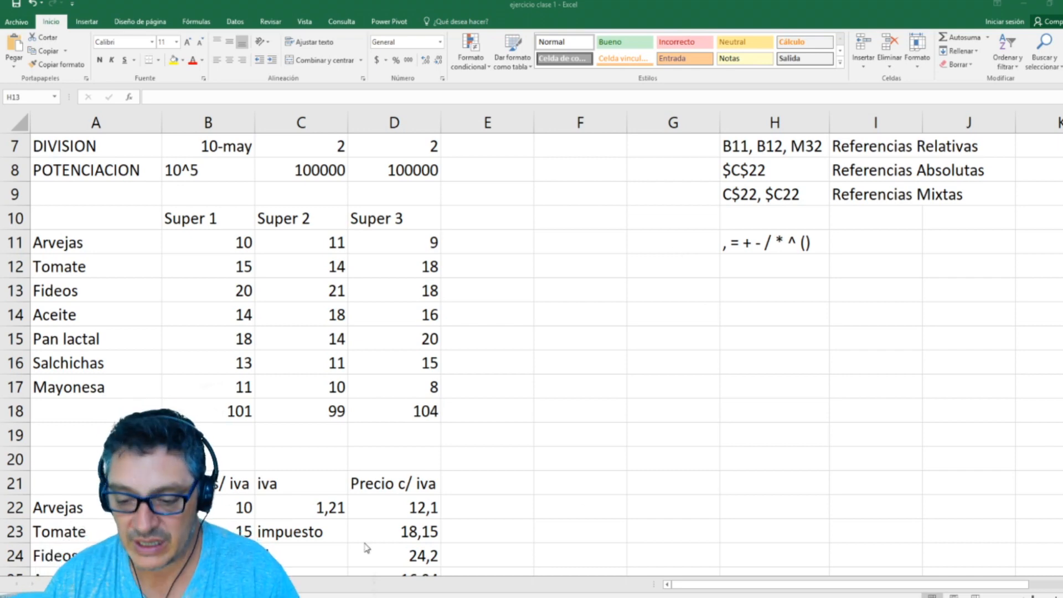
click(133, 590)
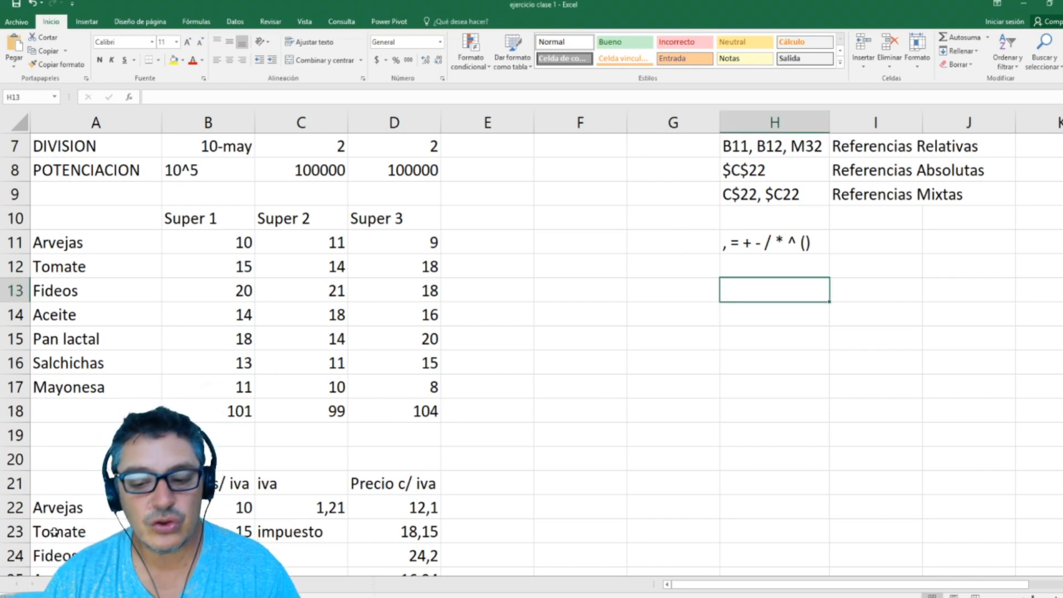
click(105, 585)
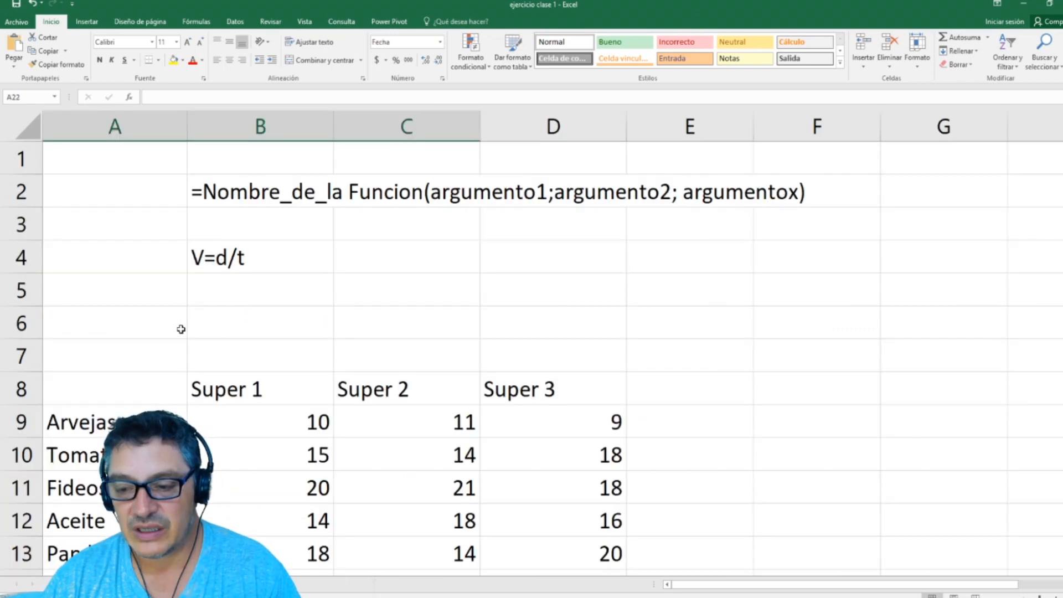
Step: Examine the function syntax example, the Super 1 to Super 3 prices and the summary rows starting at SUMA
click(84, 227)
click(229, 418)
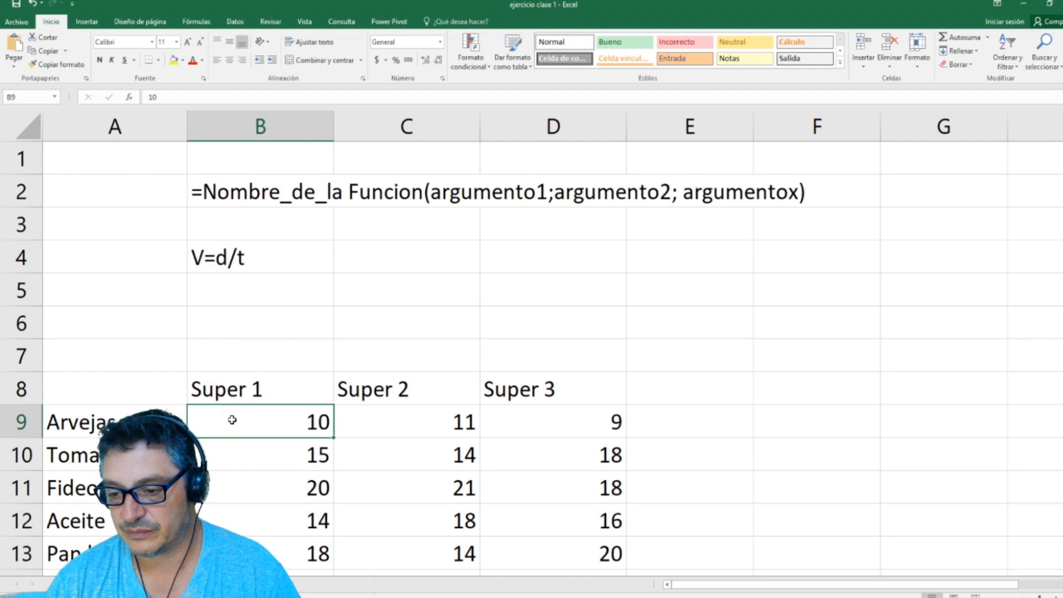
drag(275, 426, 290, 442)
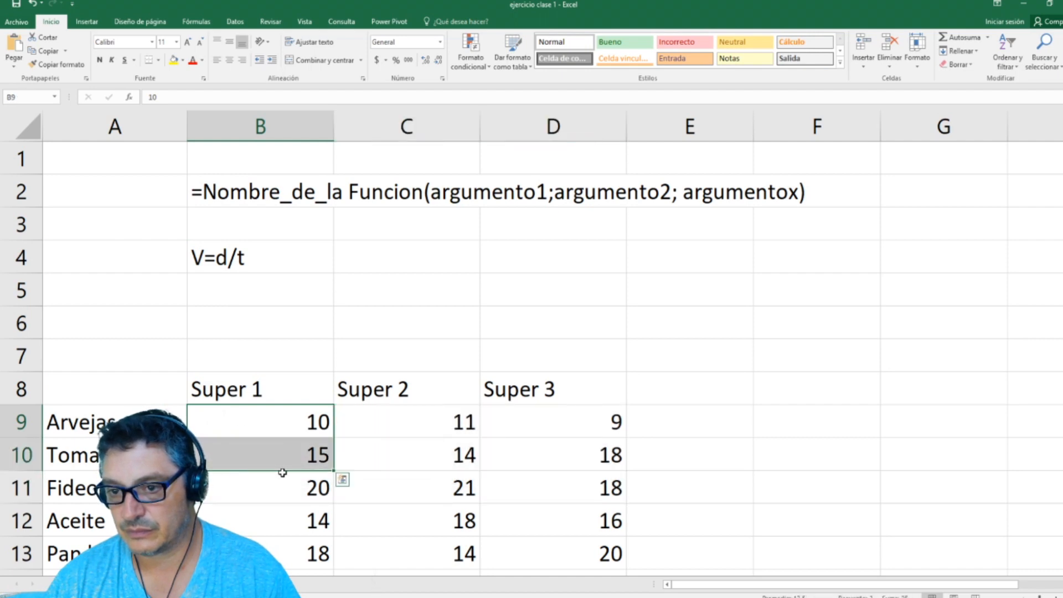
click(299, 488)
scroll(304, 515, down, 3)
scroll(304, 510, up, 3)
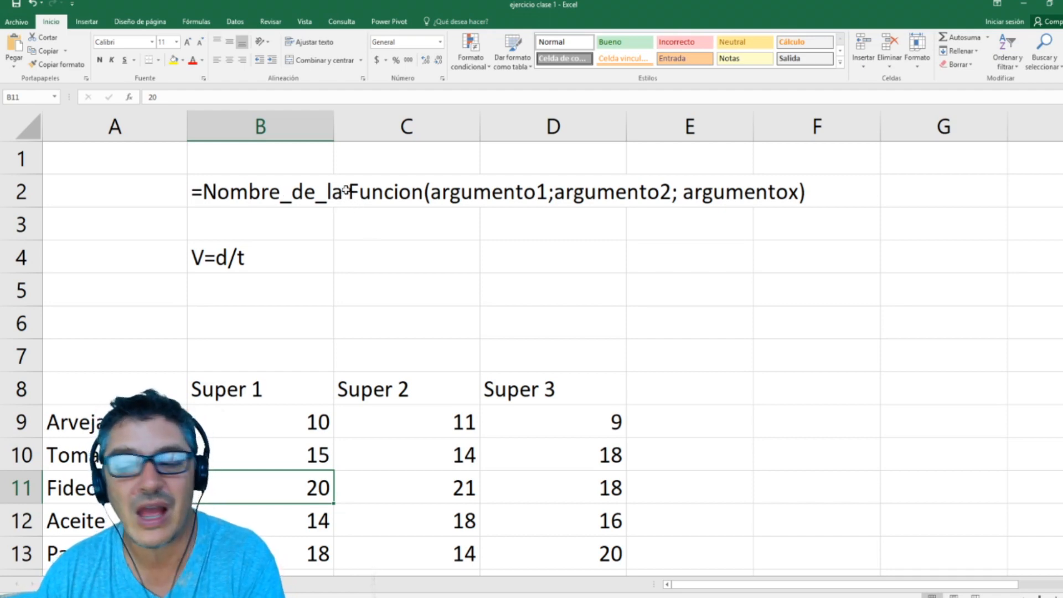
scroll(341, 199, down, 1)
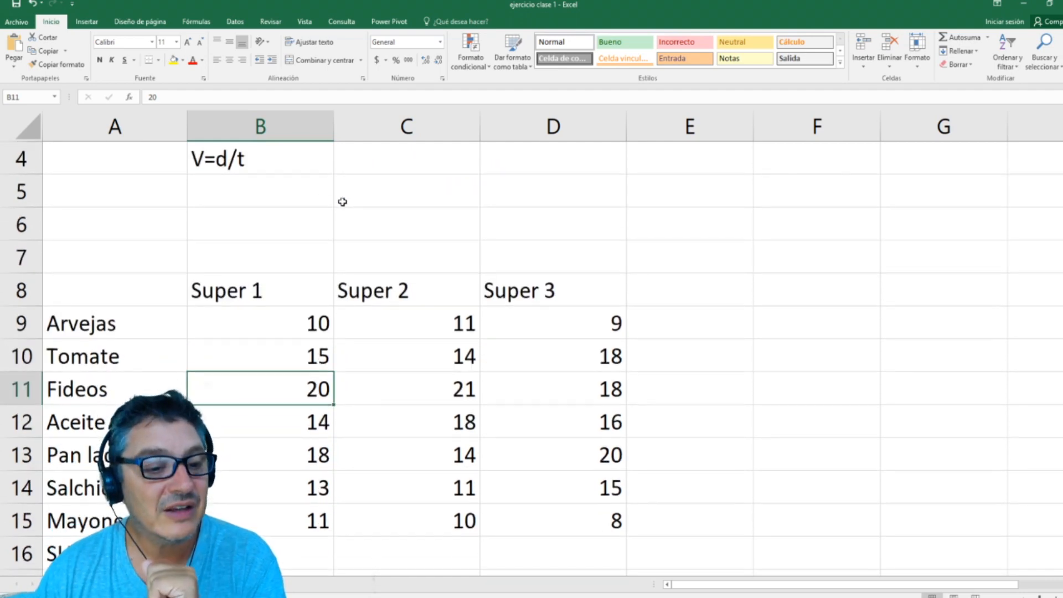
scroll(340, 198, up, 1)
scroll(341, 202, down, 1)
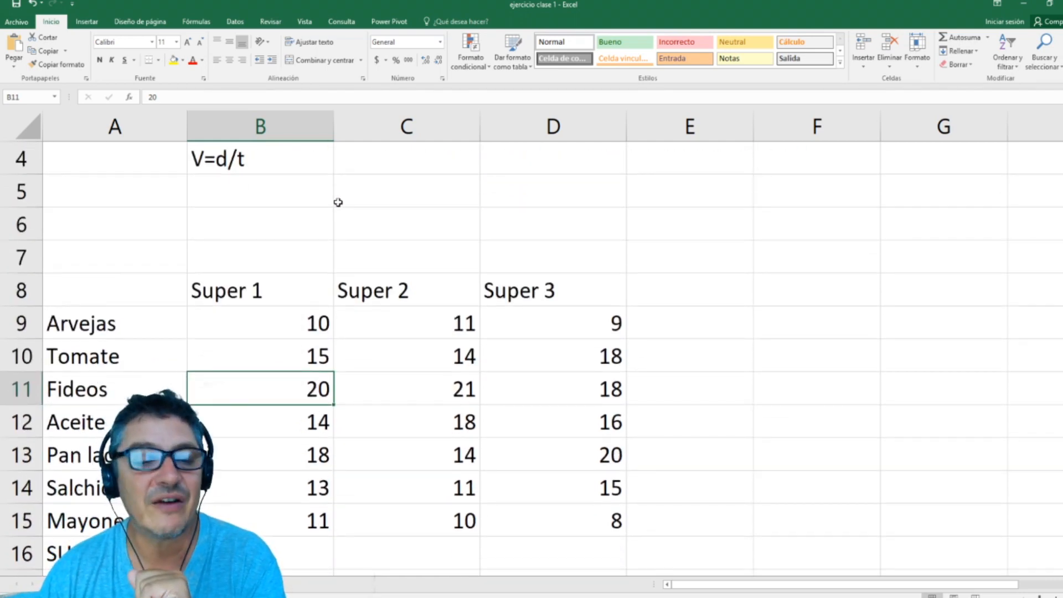
scroll(338, 201, down, 1)
scroll(336, 200, down, 1)
scroll(336, 200, up, 1)
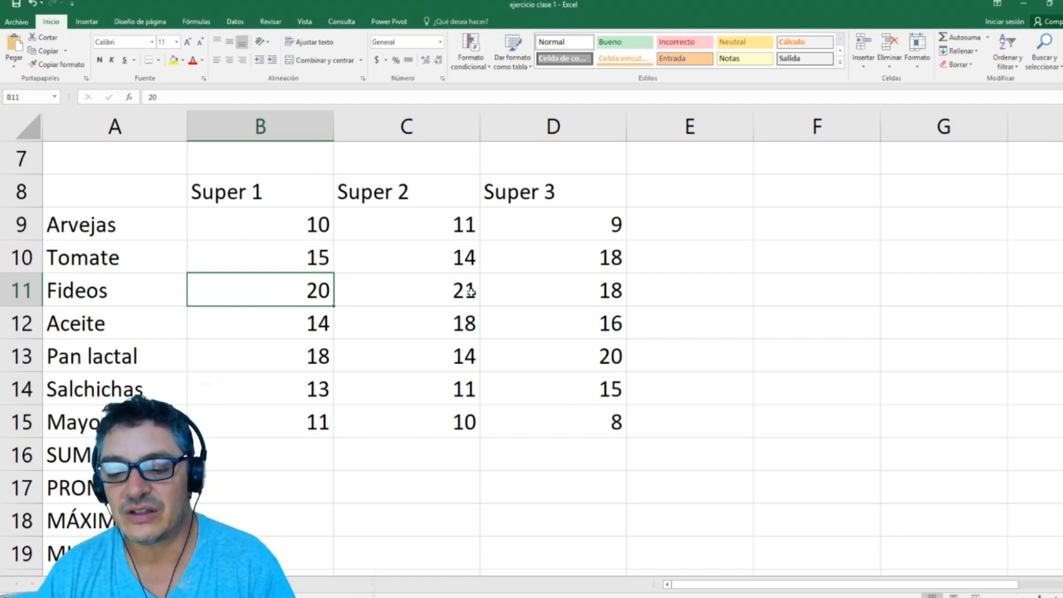
scroll(348, 338, down, 3)
scroll(351, 346, up, 1)
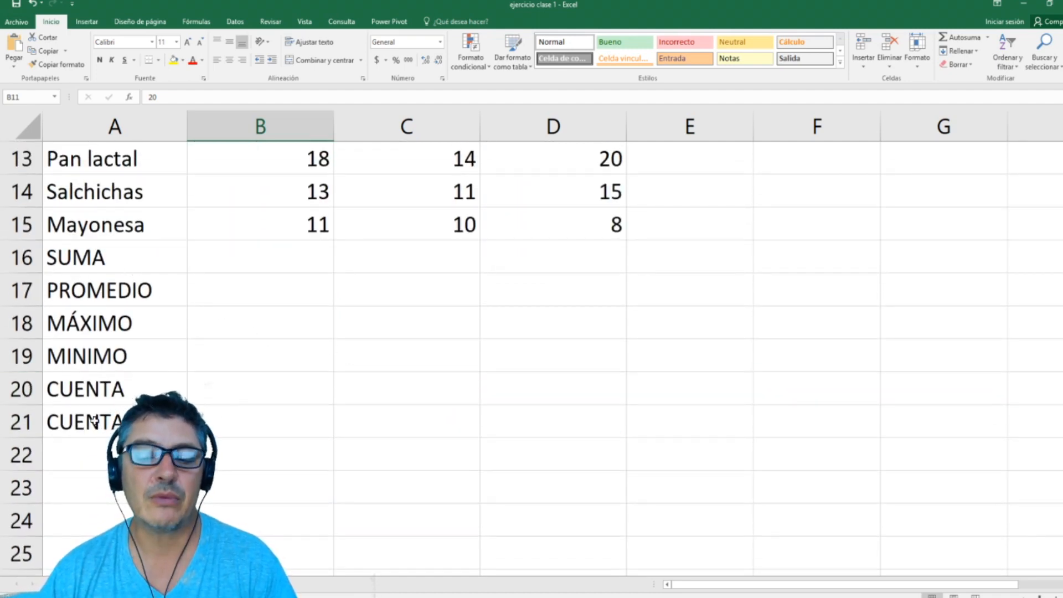
scroll(197, 381, up, 1)
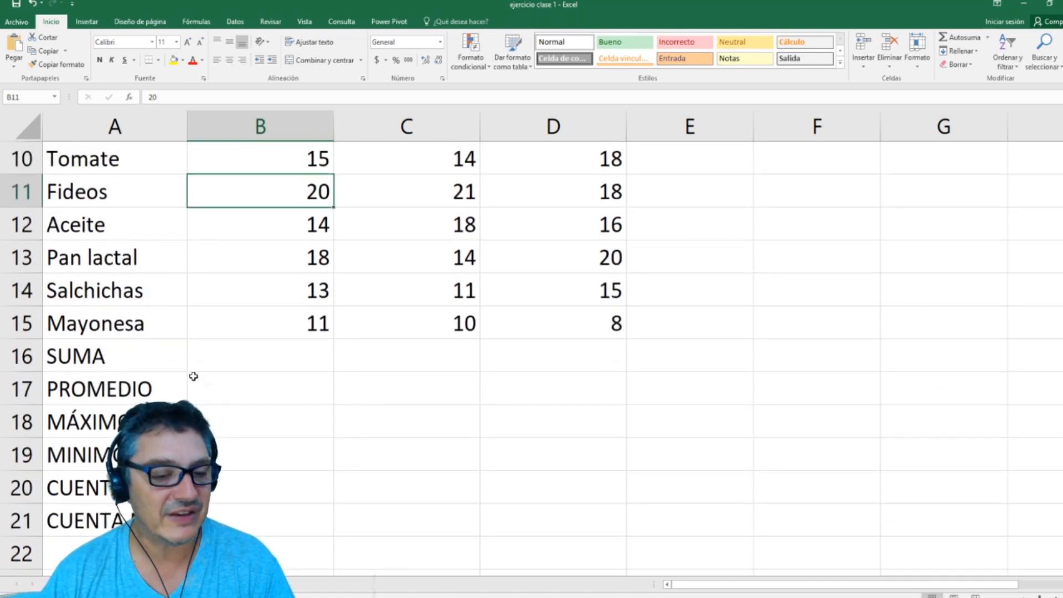
scroll(186, 375, down, 1)
scroll(188, 373, up, 2)
scroll(191, 374, down, 1)
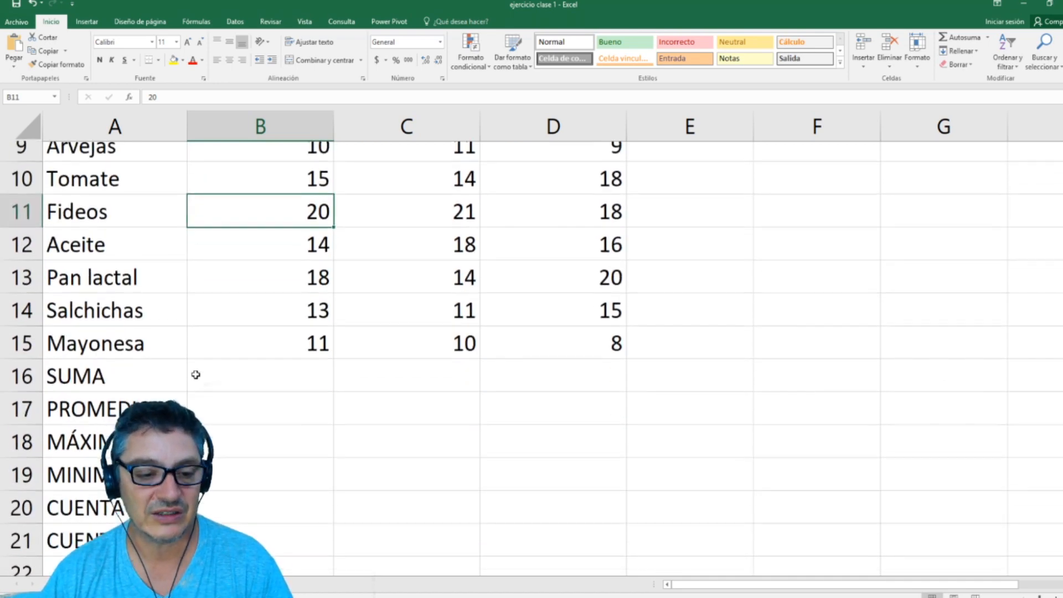
Step: Start a SUMA formula in B16 with the Super 1 prices B9:B15 as its argument
key(ctrl+Down)
key(Down)
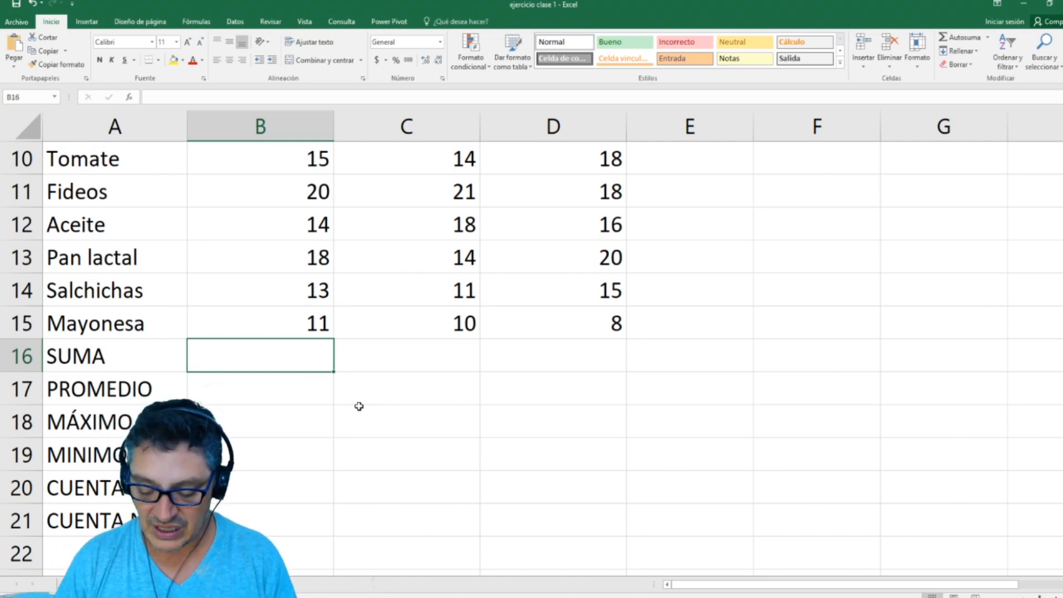
text(=)
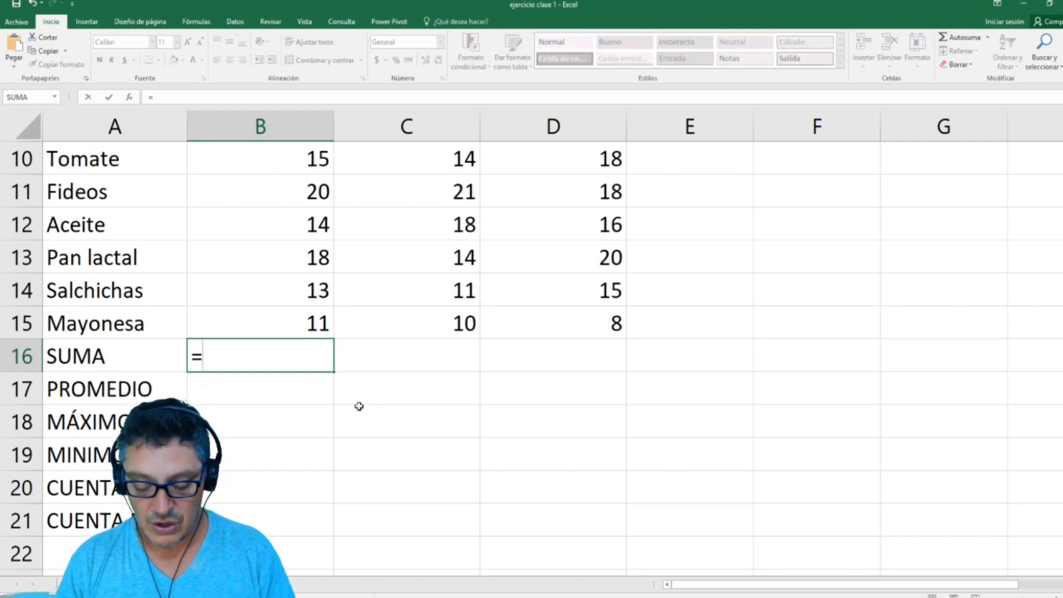
text(suma()
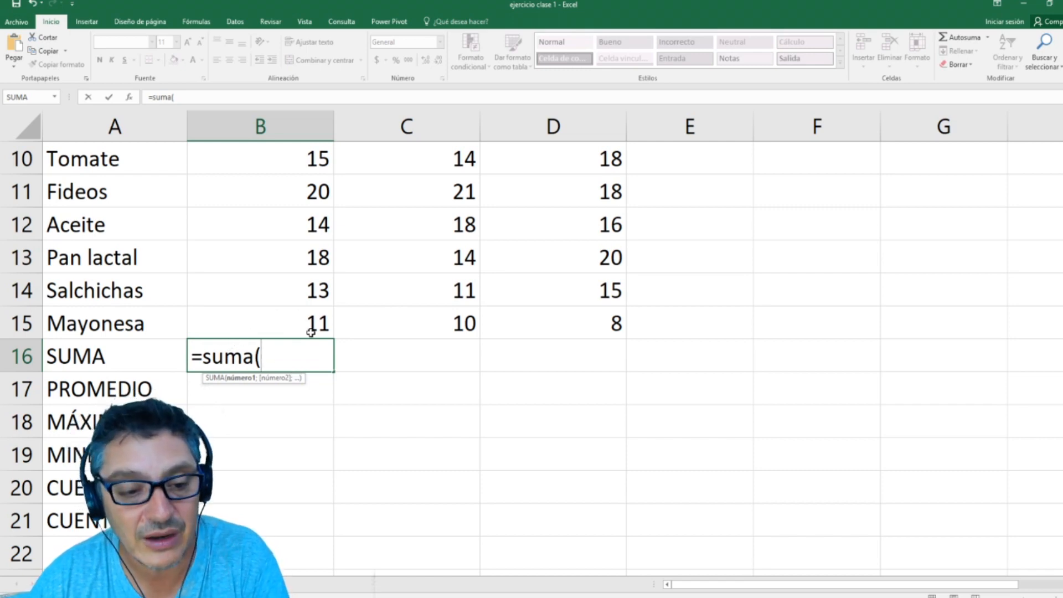
scroll(247, 332, up, 1)
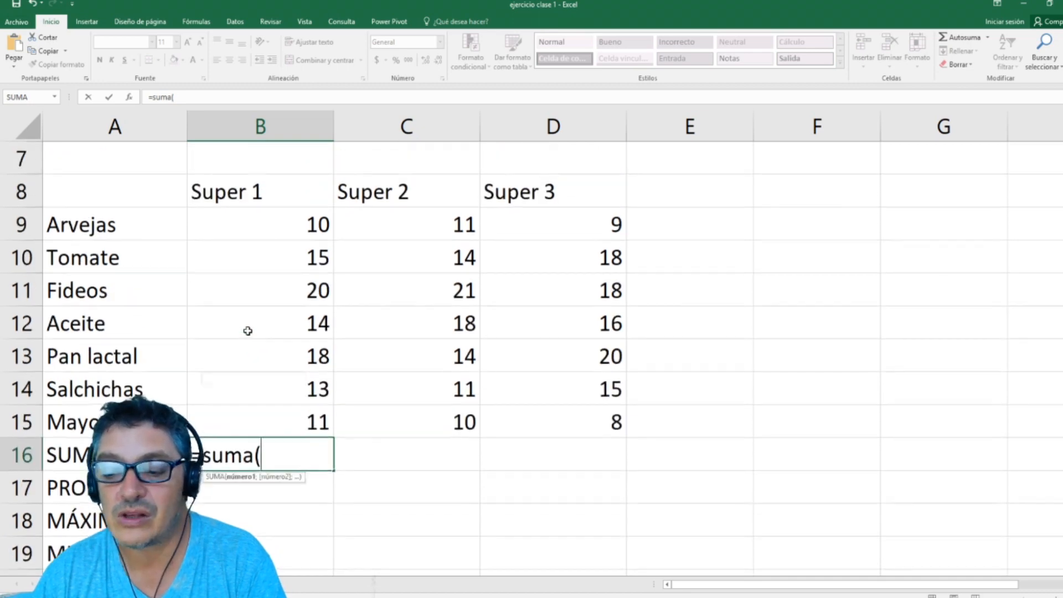
drag(277, 224, 273, 427)
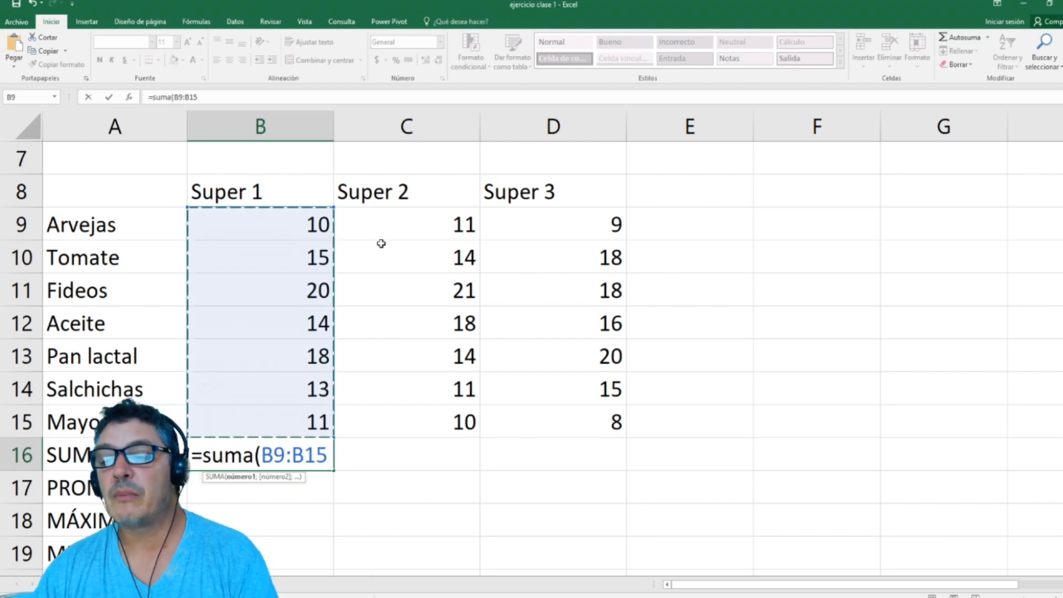
Step: Replace the range in the B16 SUMA formula with the separate cells C9;C11;D12;D14;B14;B11;B9
click(362, 224)
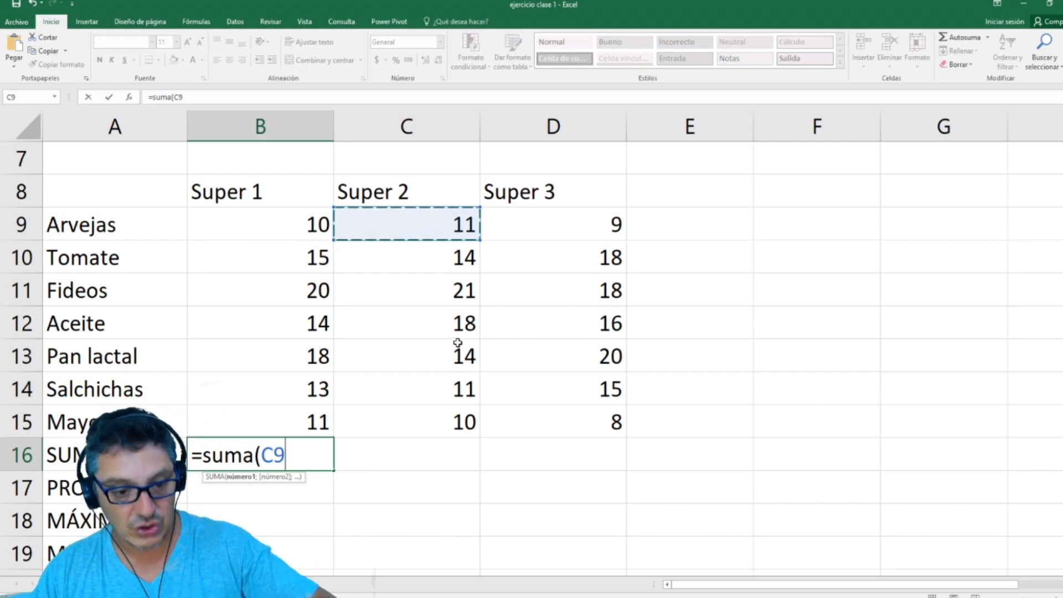
text(;)
click(458, 292)
text(;)
click(569, 323)
text(;)
click(494, 398)
text(;)
click(290, 379)
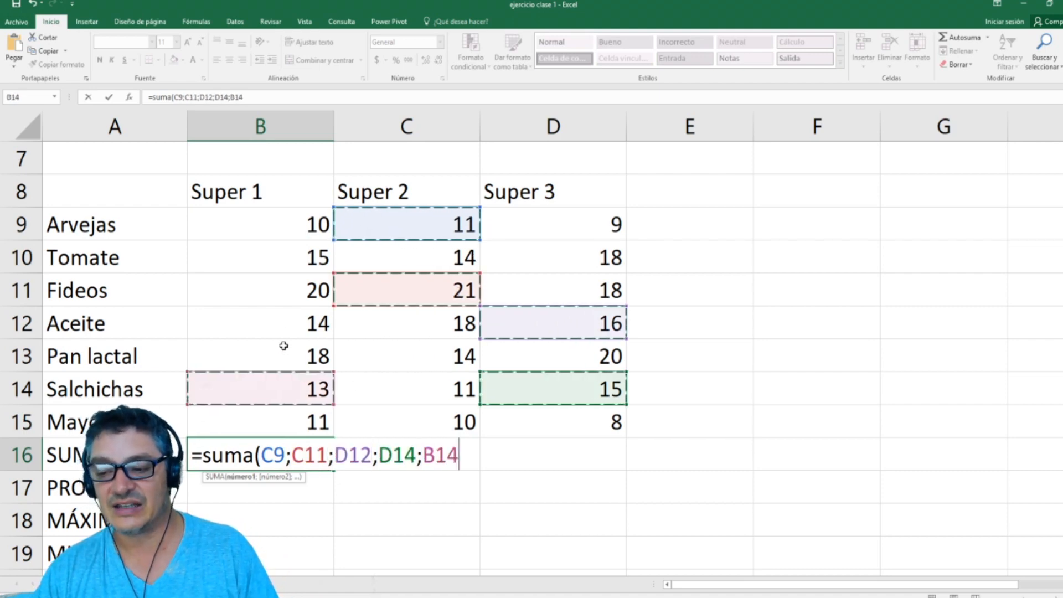
text(;)
click(270, 289)
text(;)
click(260, 227)
Step: Add the empty cells G10 and F13 and the range E9:E11 as further arguments of the SUMA formula
text(;)
click(912, 249)
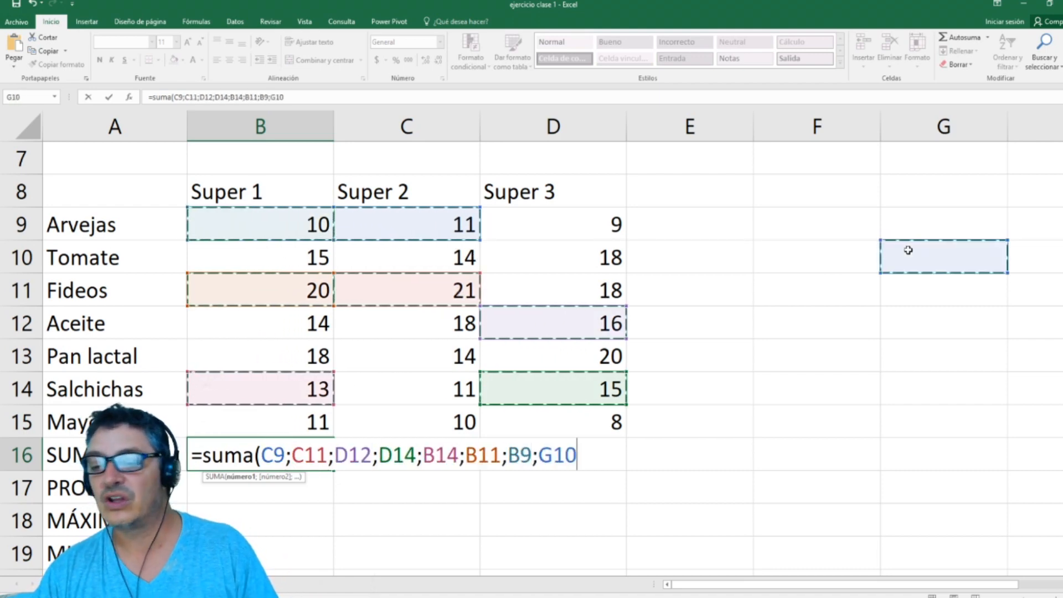
text(;)
click(805, 360)
text(;)
drag(742, 224, 737, 280)
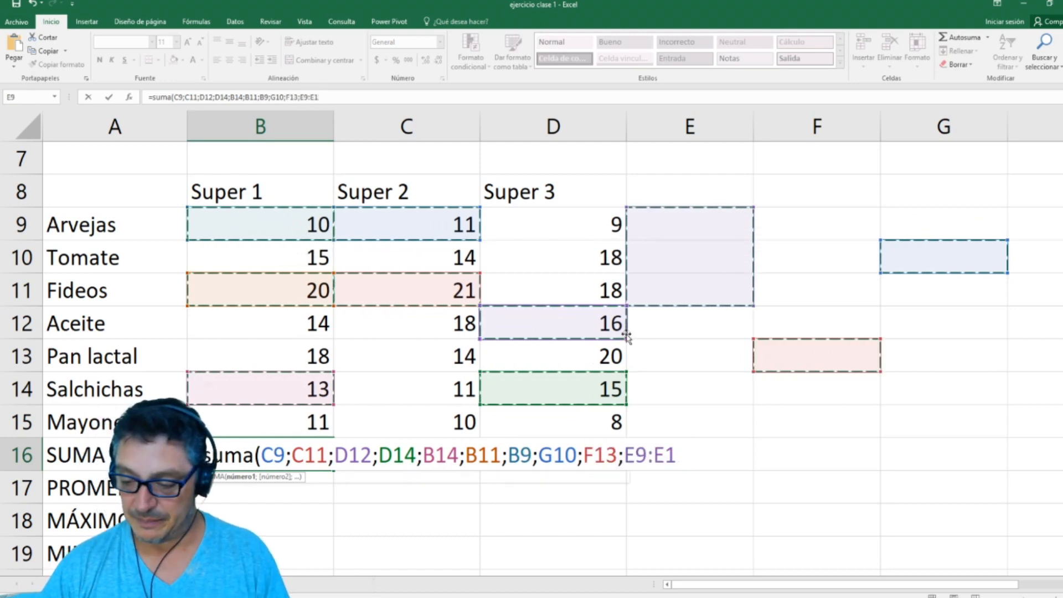
Step: Delete all the cell references from the B16 formula, back to =suma(
key(BackSpace)
key(BackSpace)
key(BackSpace)
key(BackSpace)
key(BackSpace)
key(BackSpace)
key(BackSpace)
key(BackSpace)
key(BackSpace)
key(BackSpace)
key(BackSpace)
key(BackSpace)
key(BackSpace)
key(BackSpace)
key(BackSpace)
key(BackSpace)
key(BackSpace)
key(BackSpace)
key(BackSpace)
key(BackSpace)
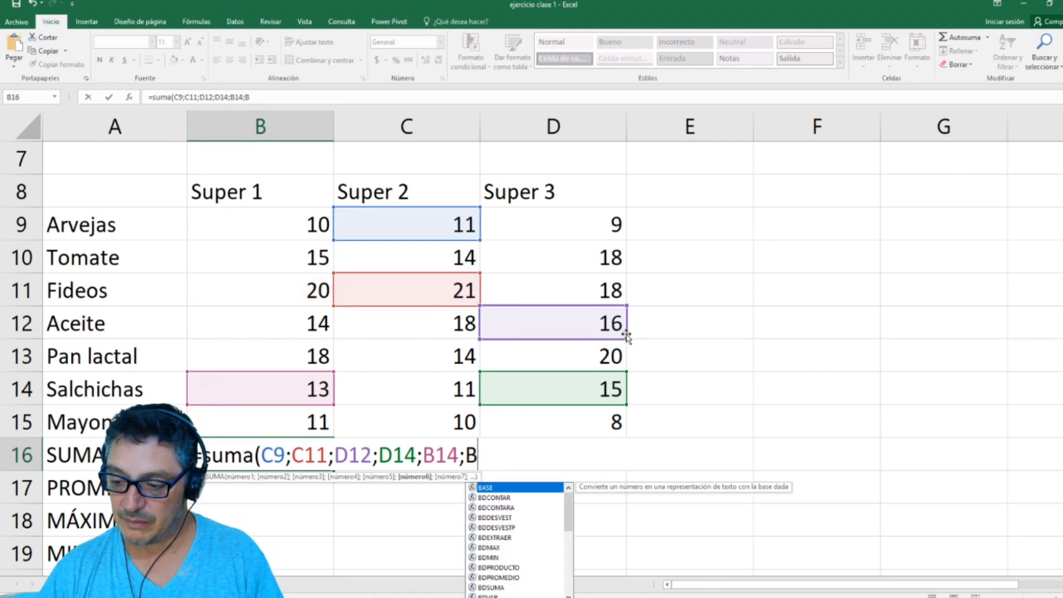
key(BackSpace)
key(BackSpace)
key(BackSpace)
key(BackSpace)
key(BackSpace)
key(BackSpace)
key(BackSpace)
key(BackSpace)
key(BackSpace)
key(BackSpace)
key(BackSpace)
key(BackSpace)
key(BackSpace)
key(BackSpace)
key(BackSpace)
key(BackSpace)
key(BackSpace)
key(BackSpace)
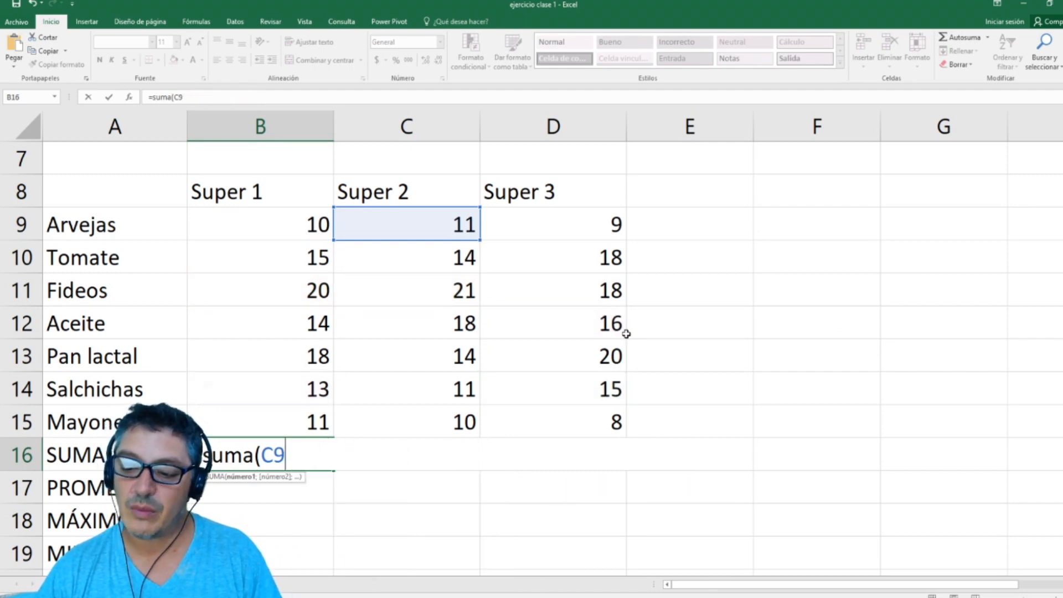
key(BackSpace)
key(BackSpace)
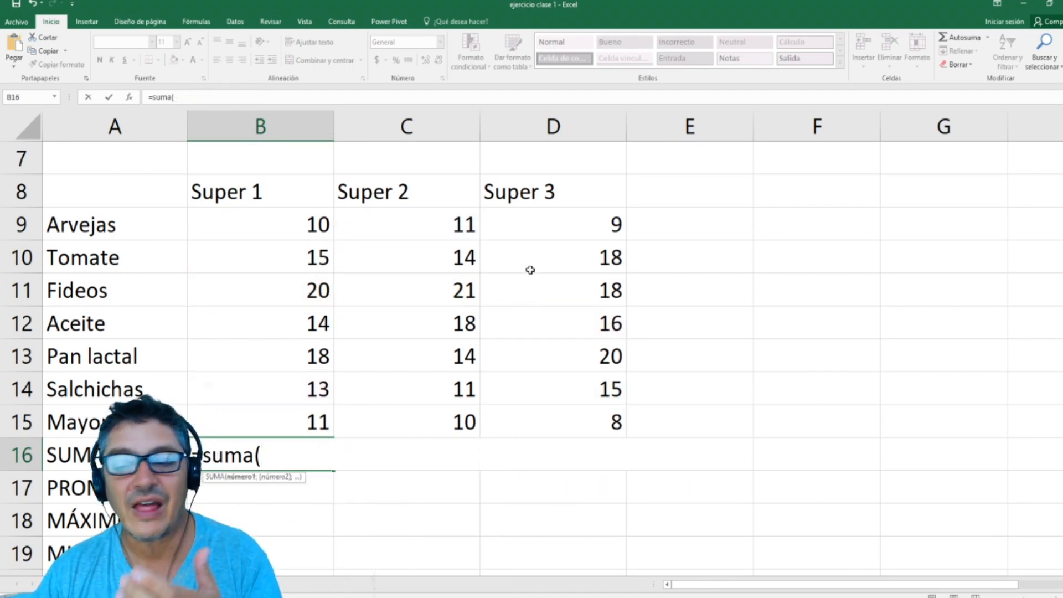
Step: Give the B16 SUMA formula the ranges B9:B15 and D9:D15, separated by a semicolon
drag(300, 213, 301, 338)
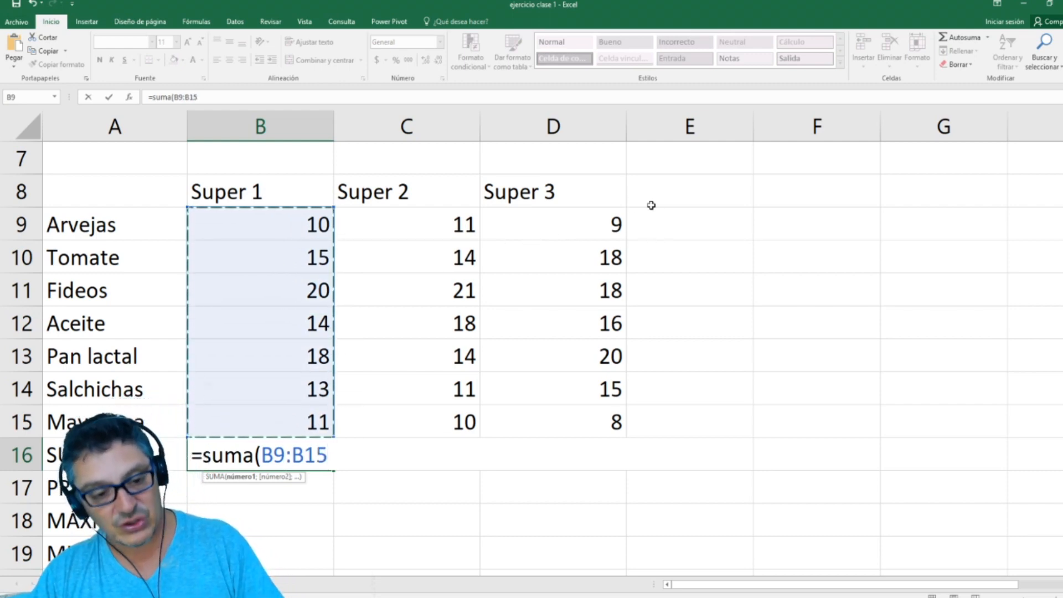
text(;)
drag(612, 222, 590, 410)
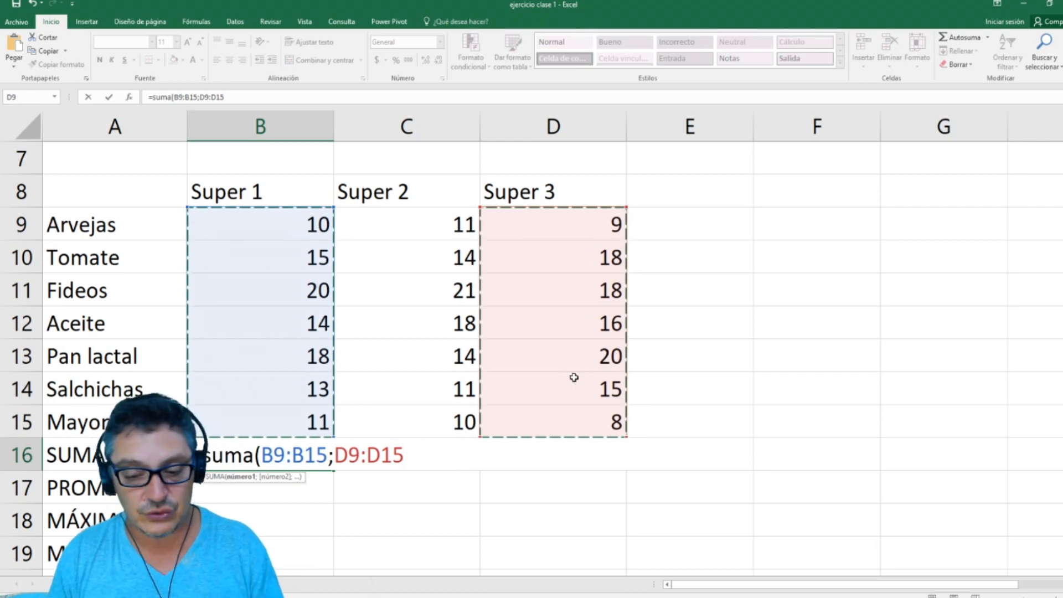
Step: Remove the D9:D15 argument and complete B16 as =suma(B9:B15)
key(BackSpace)
key(BackSpace)
key(BackSpace)
key(BackSpace)
key(BackSpace)
key(BackSpace)
key(BackSpace)
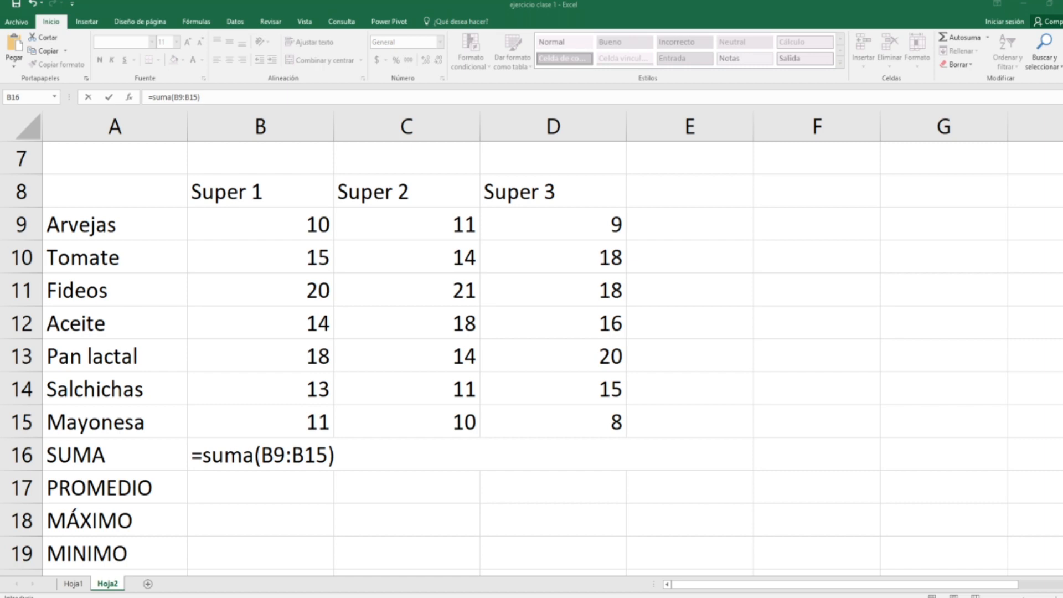
double_click(280, 455)
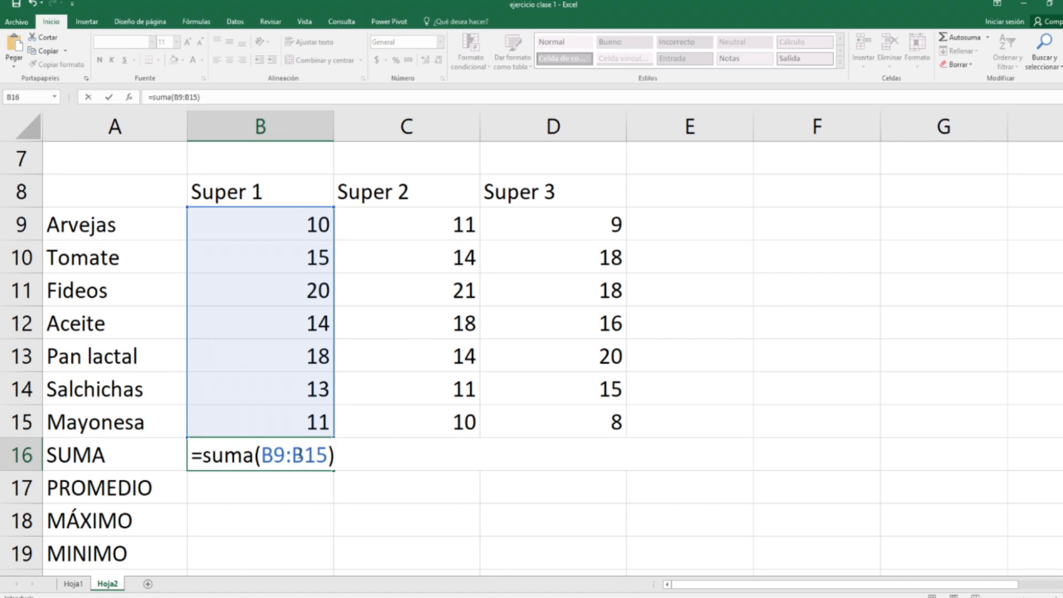
key(Return)
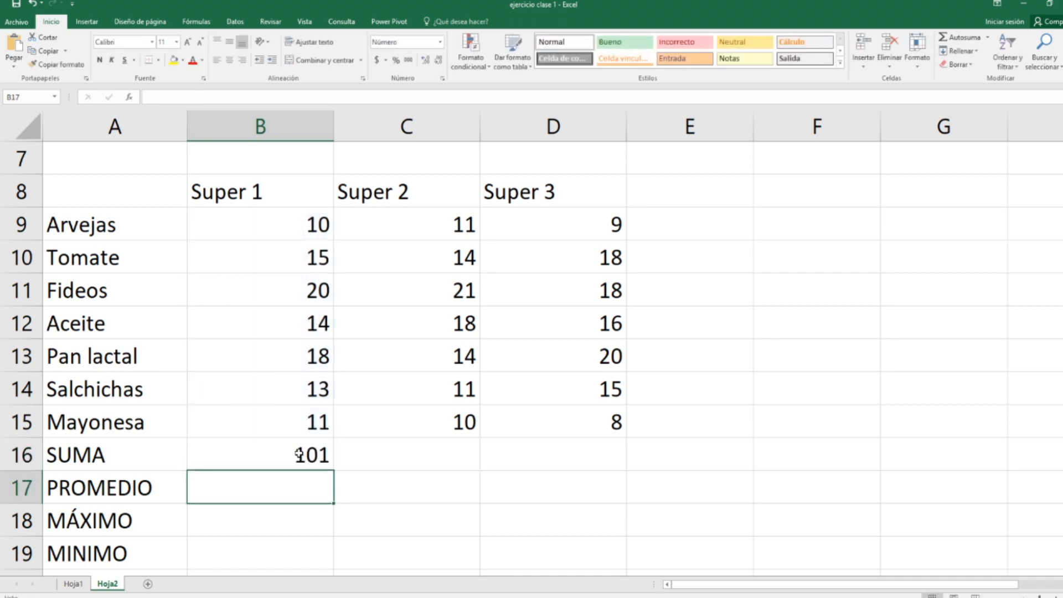
Step: Copy the SUMA formula from B16 across to D16 and check the range used in D16
click(299, 455)
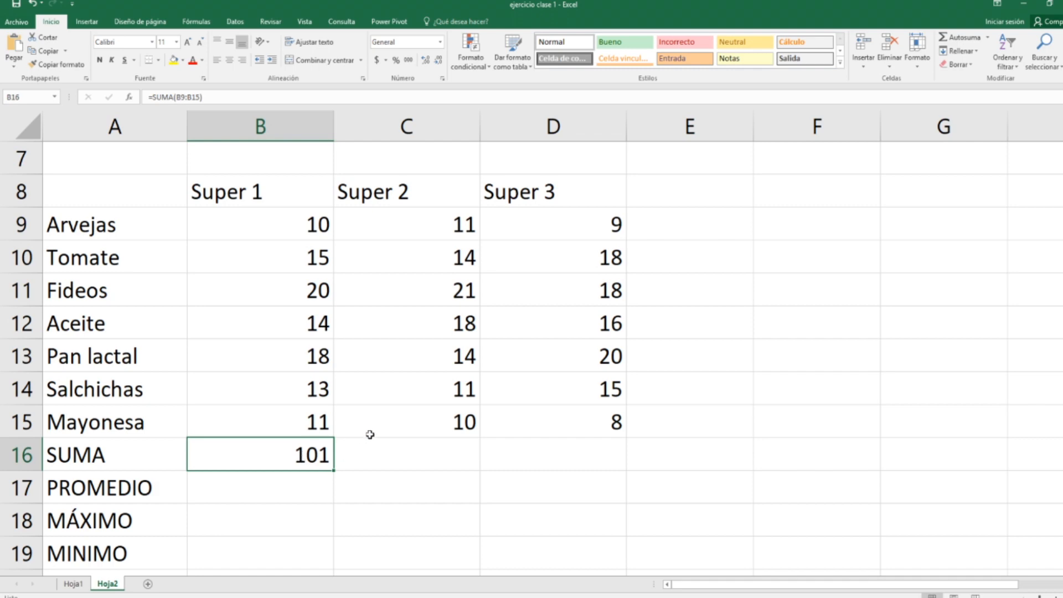
double_click(327, 469)
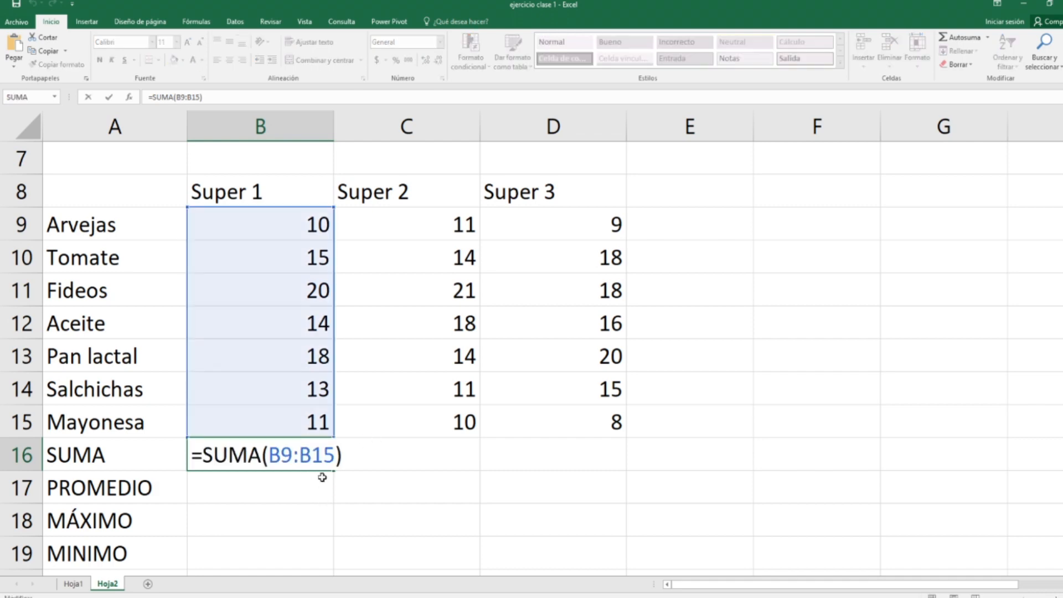
key(Escape)
drag(336, 470, 587, 461)
double_click(577, 461)
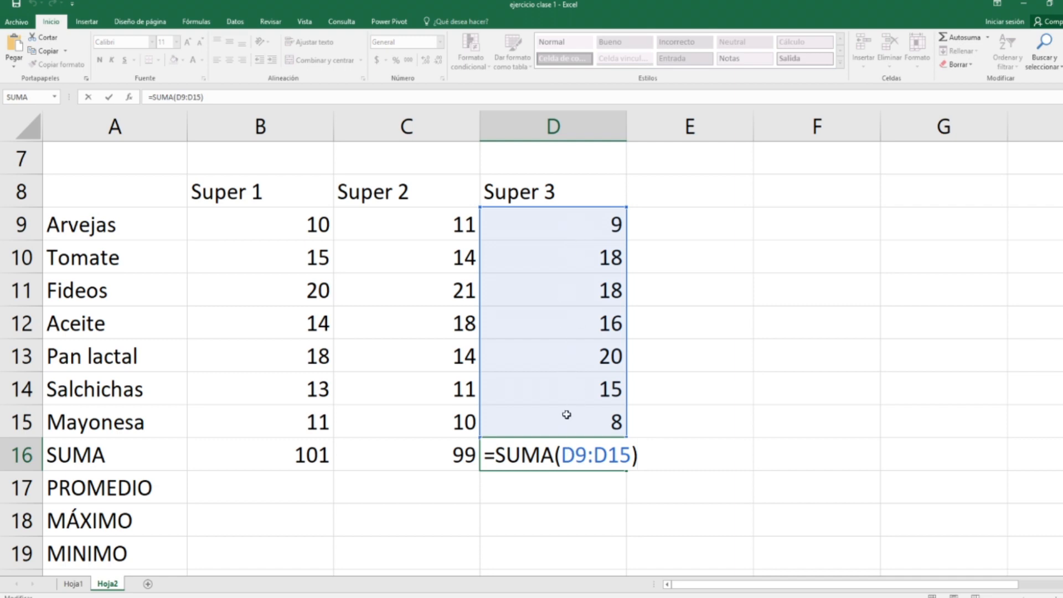
key(Return)
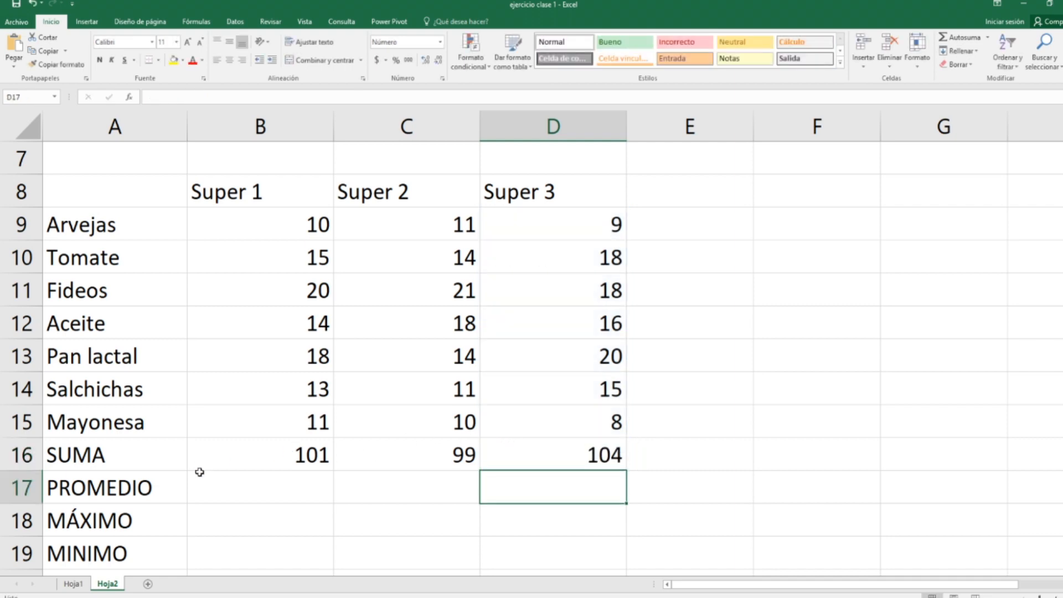
Step: Enter =promedio(B9:B15) in B17 to average the Super 1 prices without the SUMA row
click(270, 498)
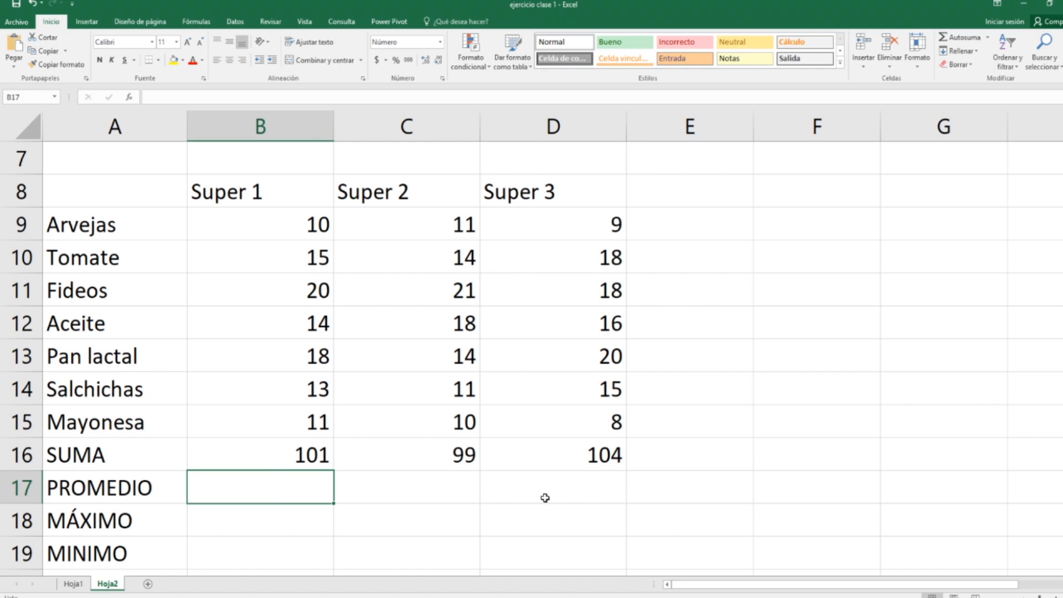
text(=promedio)
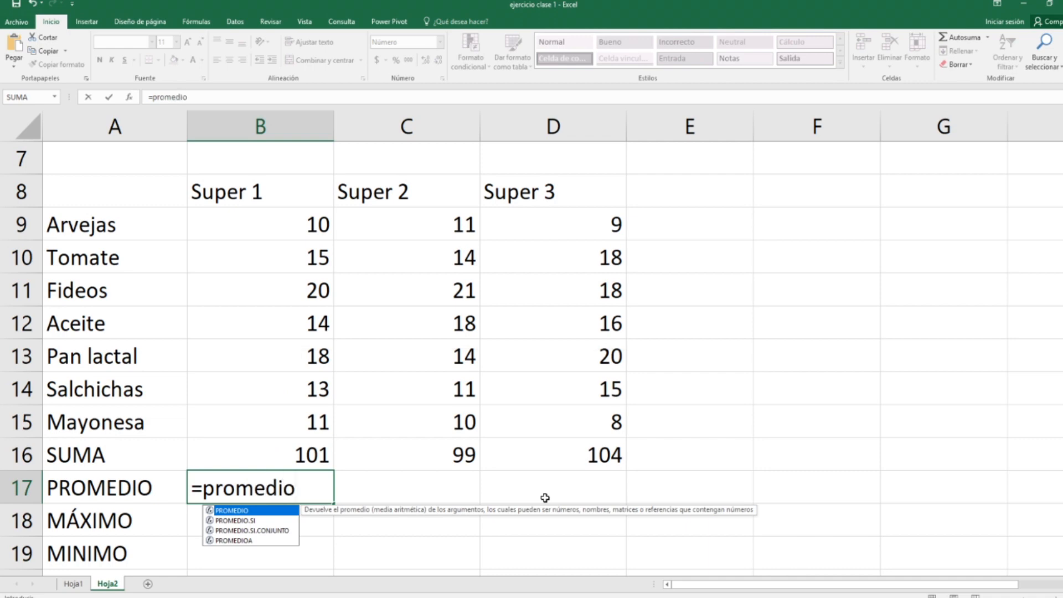
text(()
drag(319, 227, 299, 450)
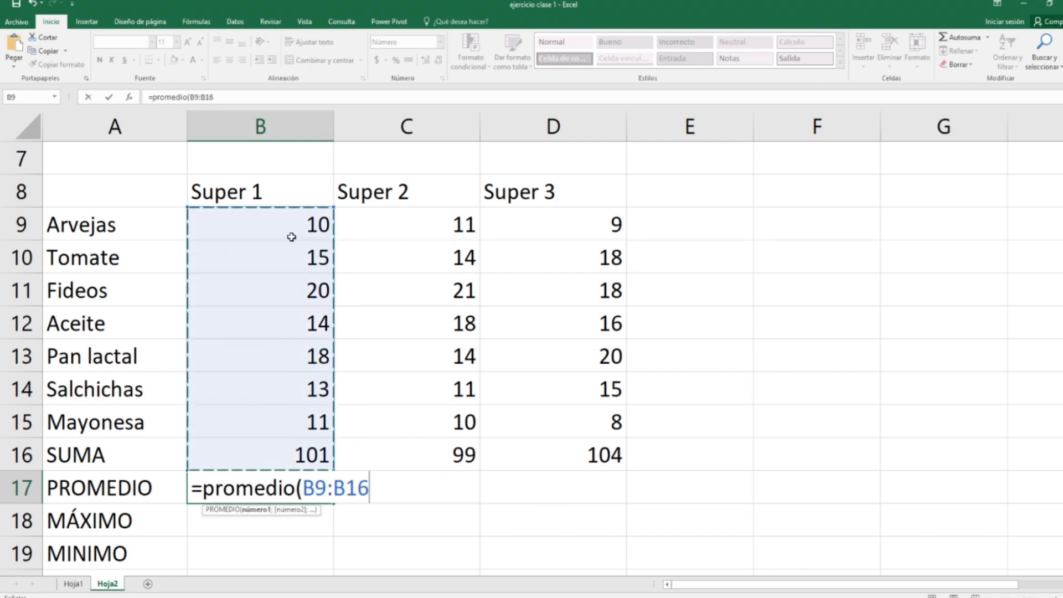
drag(274, 430, 276, 238)
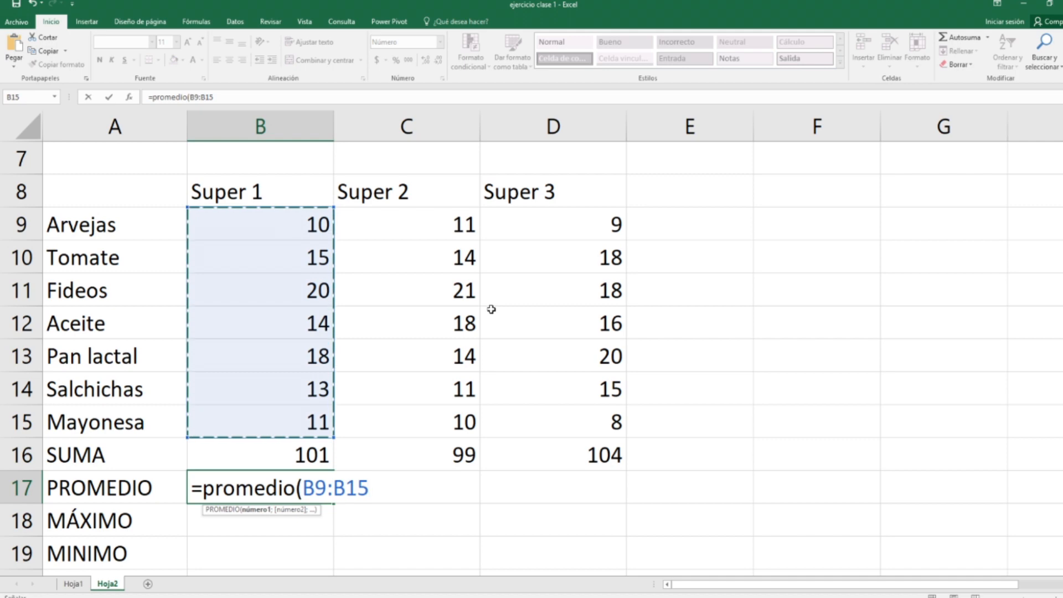
text())
key(Return)
key(Up)
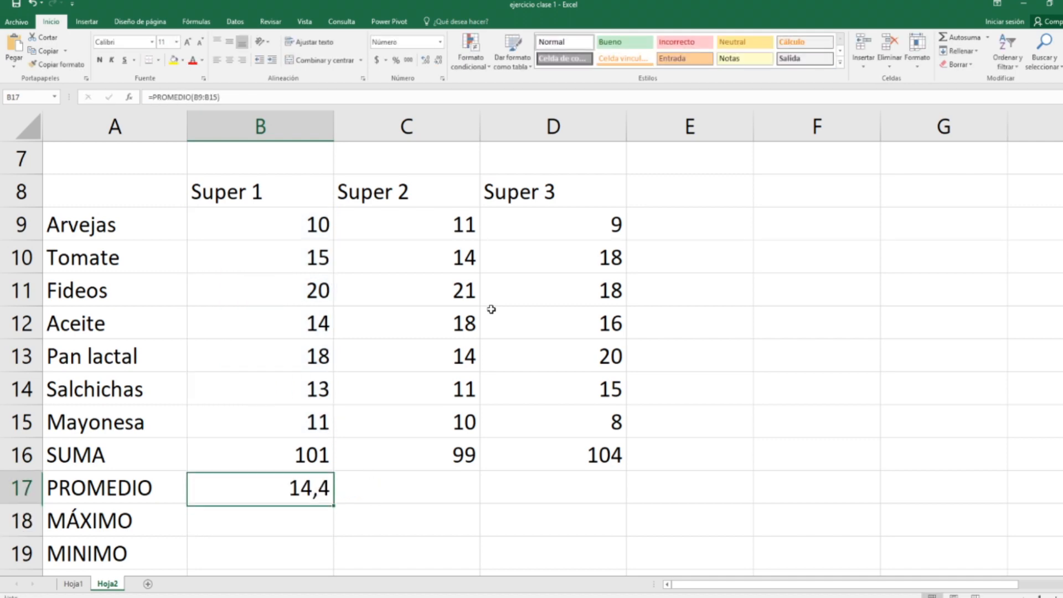
Step: Copy the PROMEDIO formula from B17 across to the Super 2 and Super 3 columns
click(331, 507)
click(327, 497)
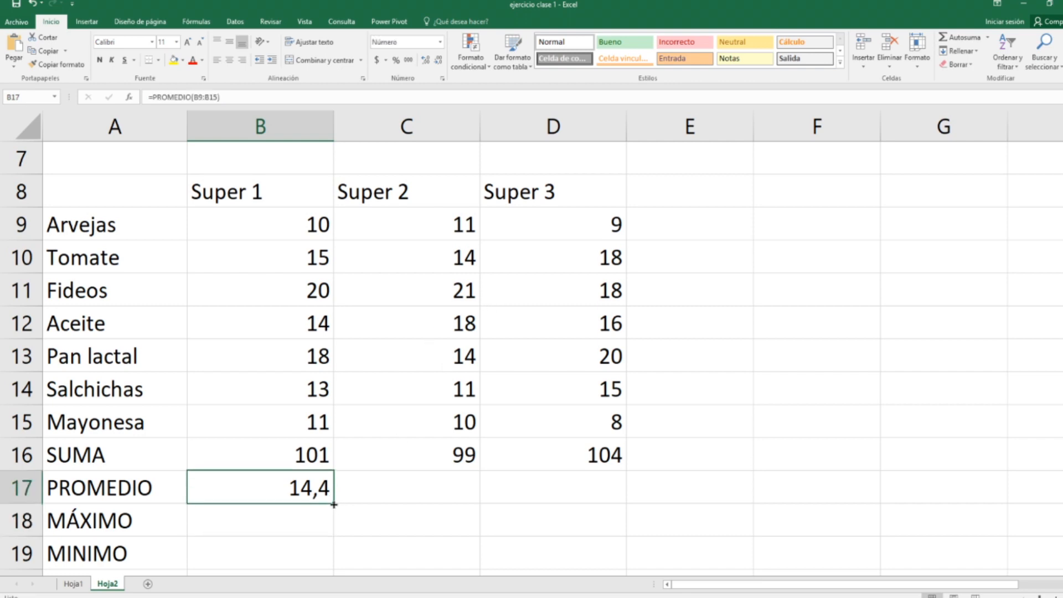
drag(334, 504, 592, 503)
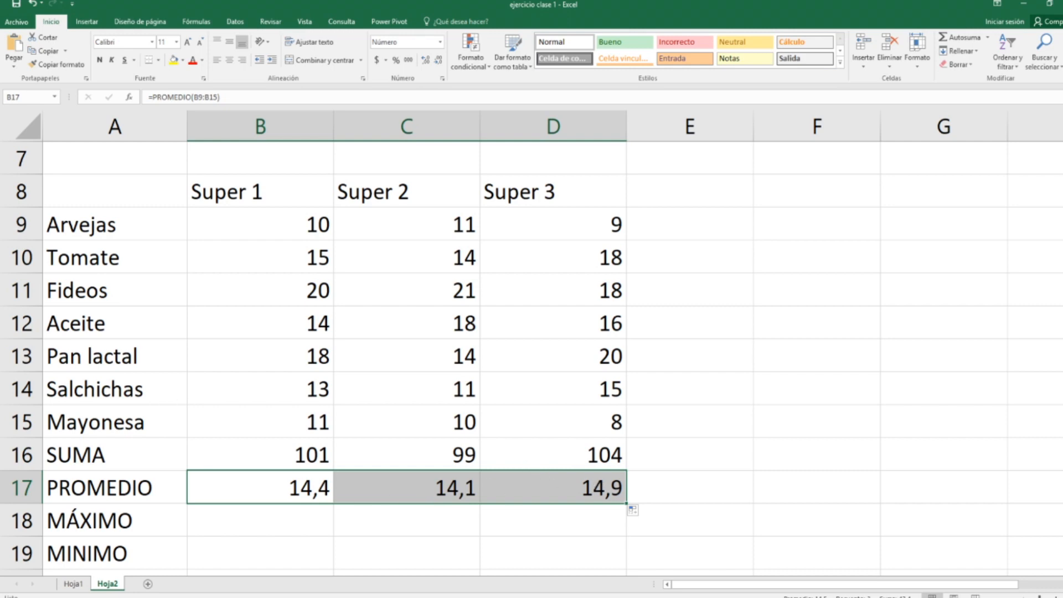
Step: Enter =max(B9:B15) in B18 and copy it across to D18 for the MÁXIMO row
key(Down)
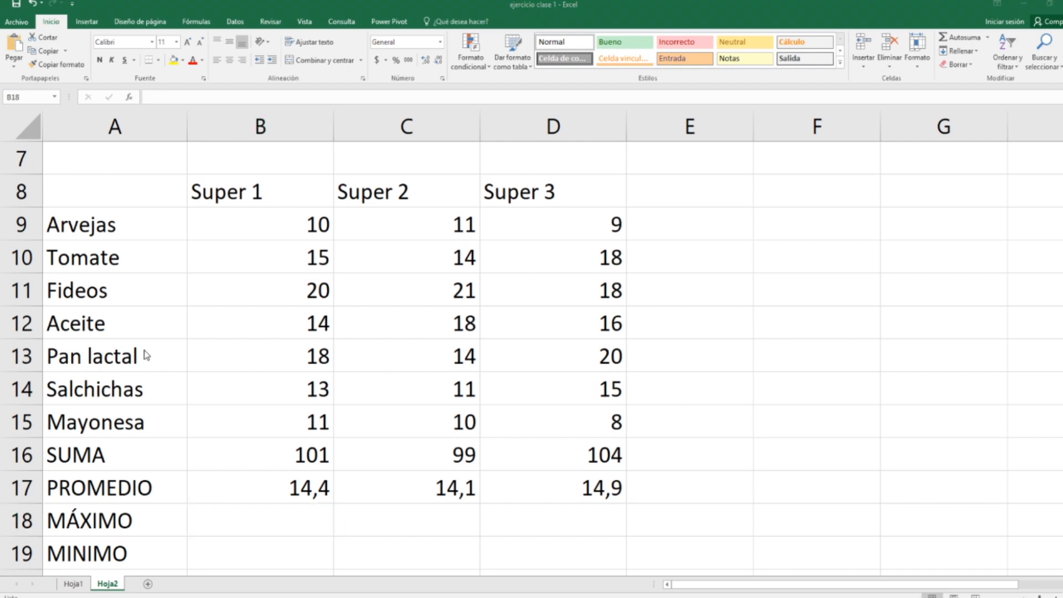
click(303, 533)
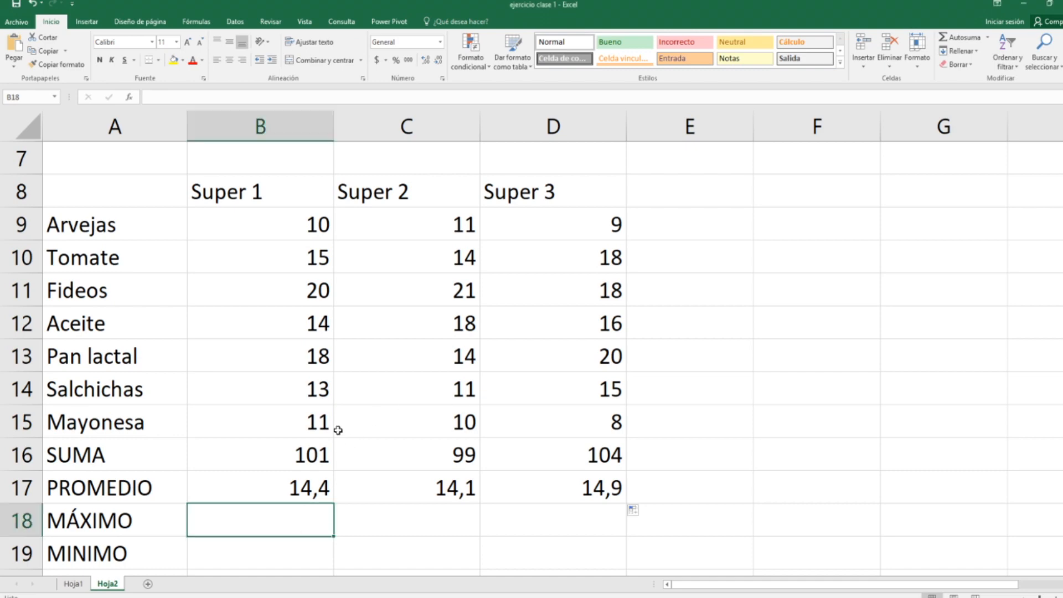
text(=max)
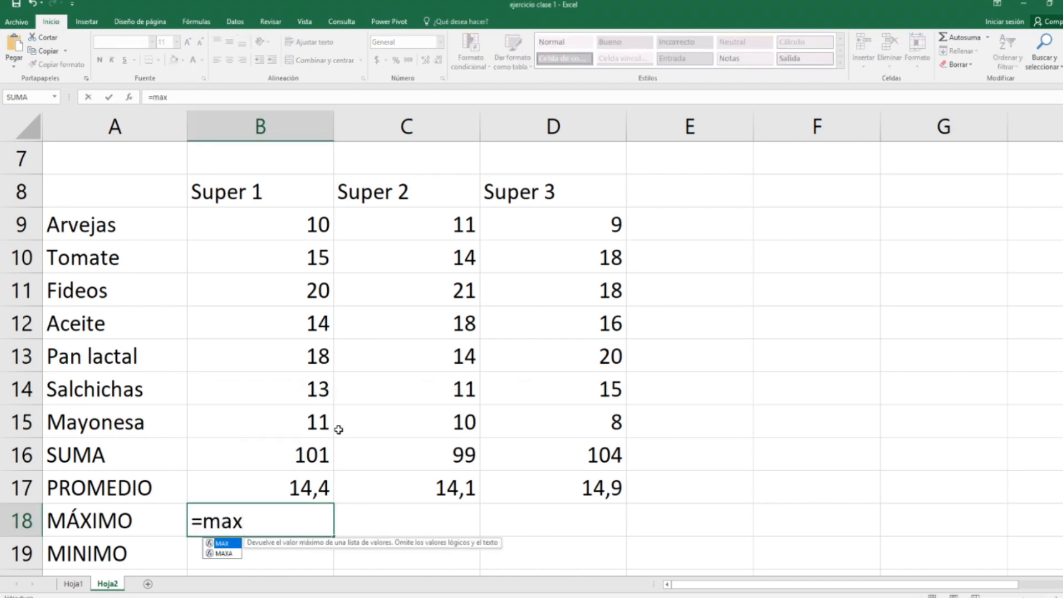
text(()
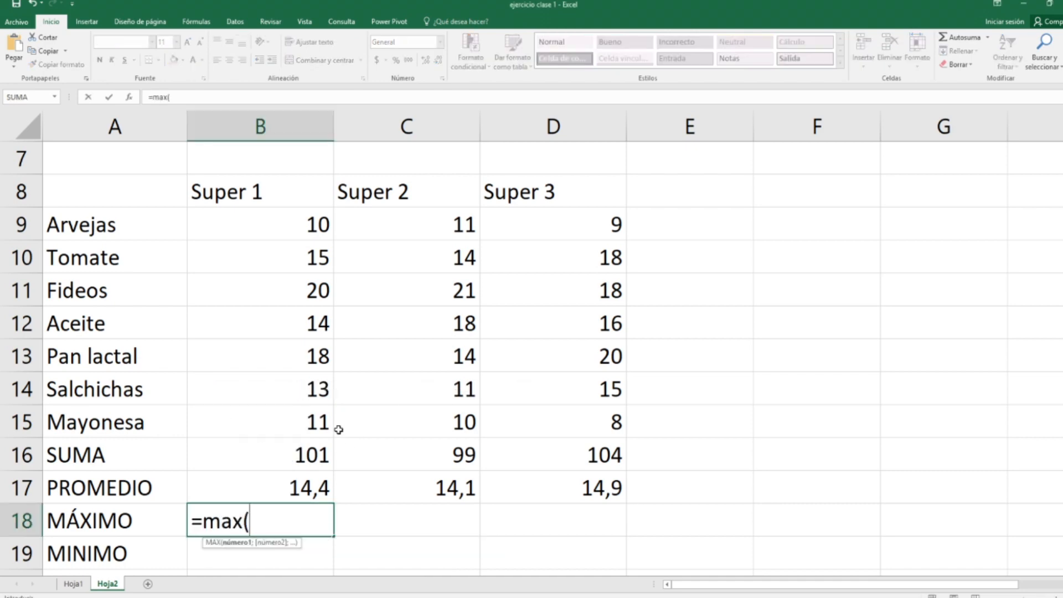
drag(303, 432, 306, 223)
text())
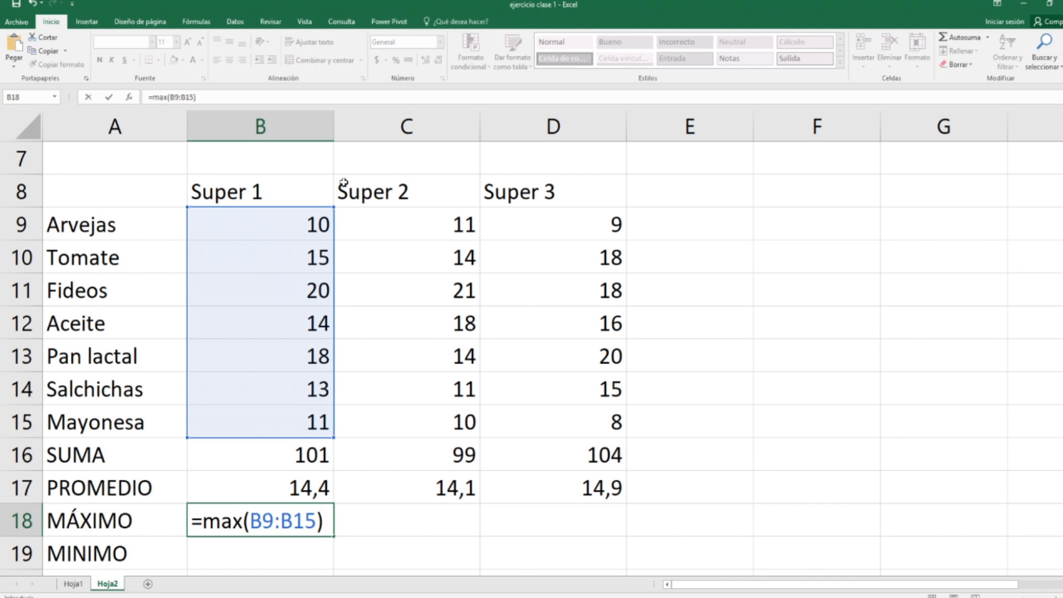
key(Return)
click(310, 521)
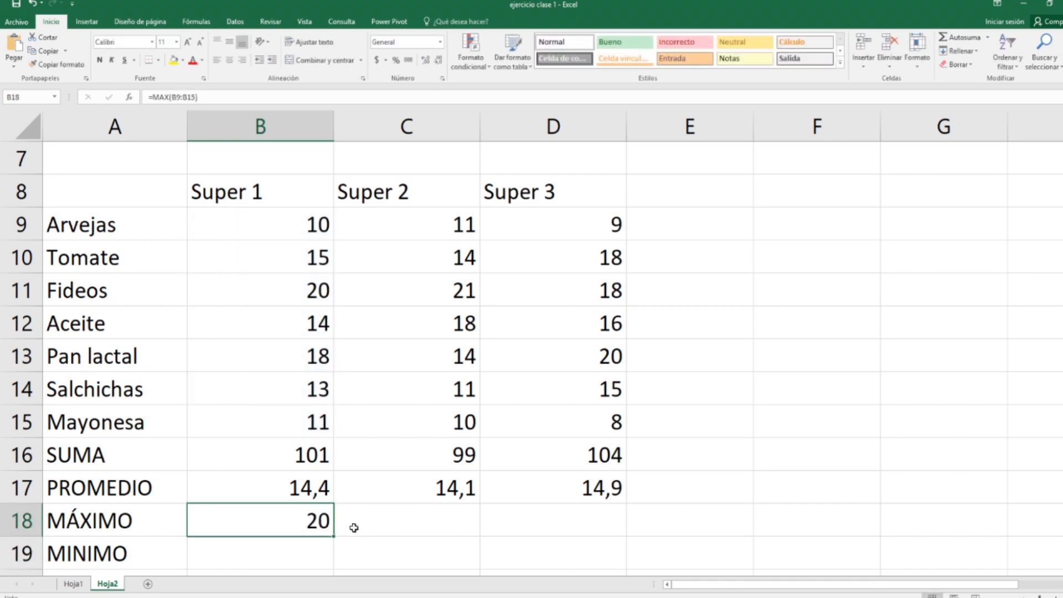
drag(336, 536, 625, 539)
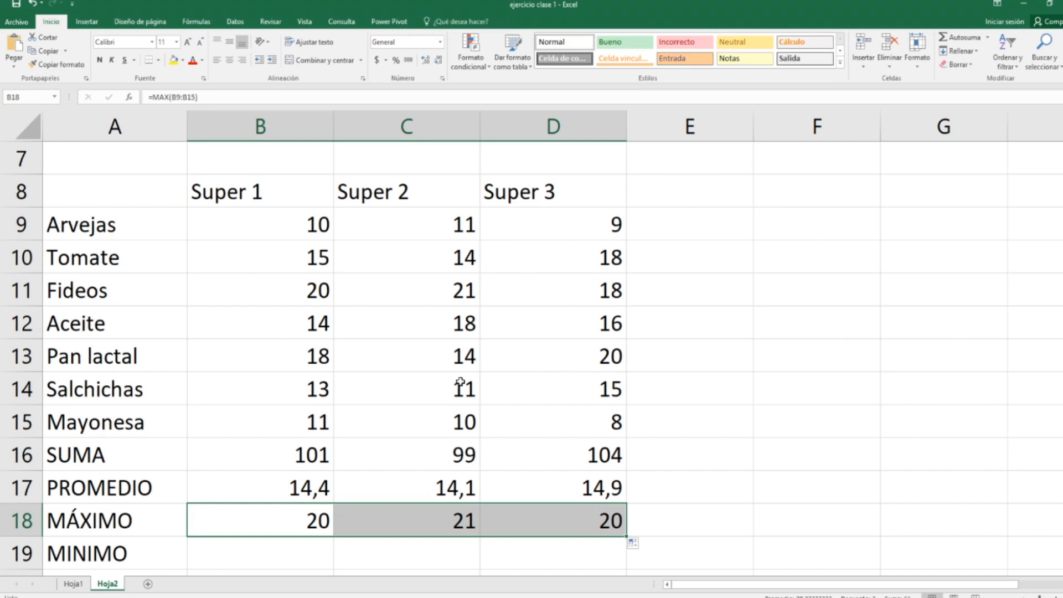
Step: Enter =min(B9:B15) in B19 and copy it across to D19 for the MINIMO row
click(223, 552)
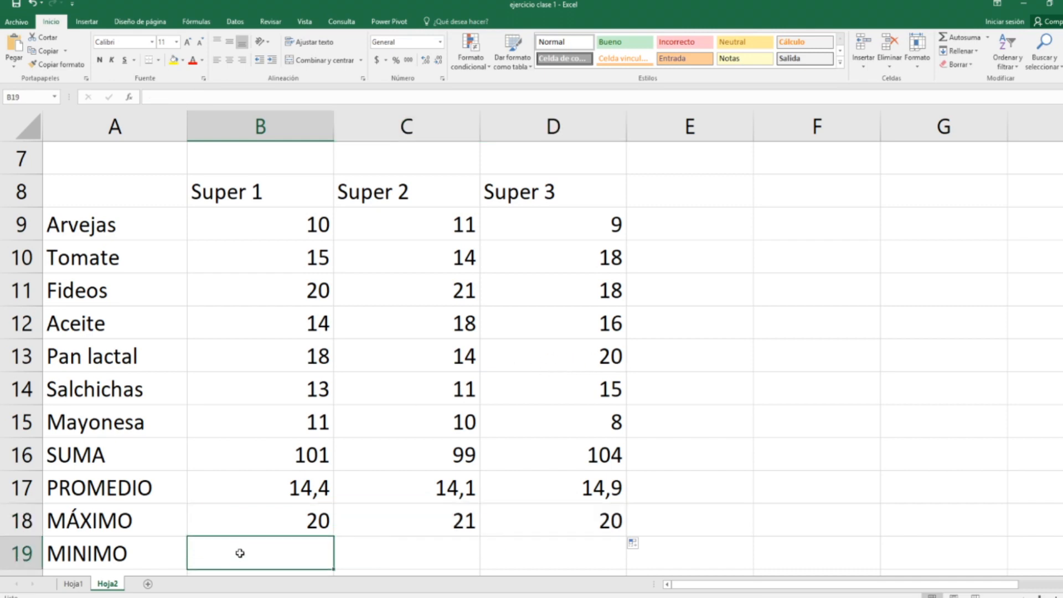
text(=min()
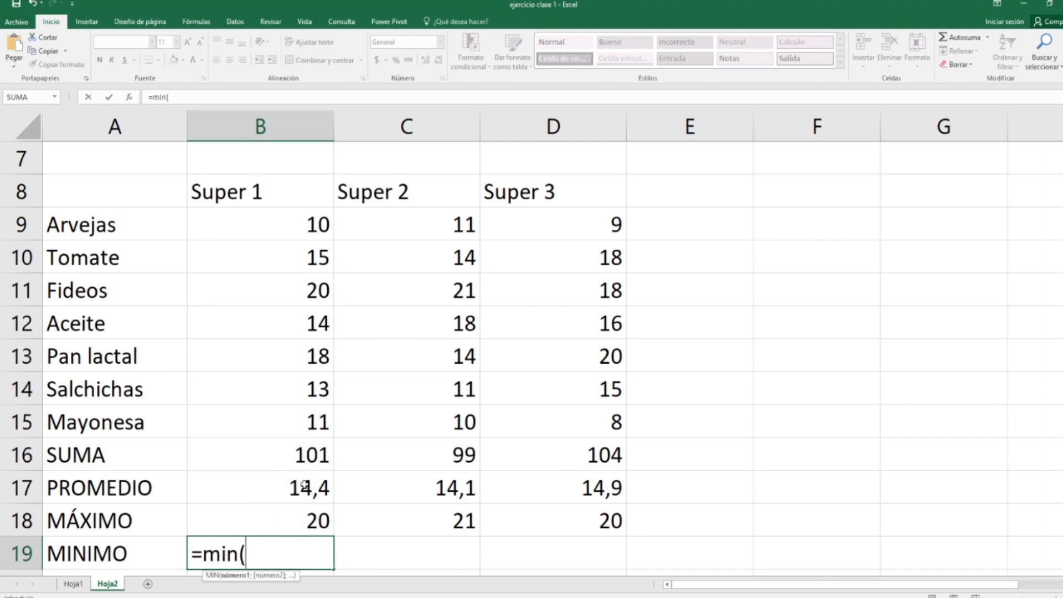
drag(295, 420, 307, 220)
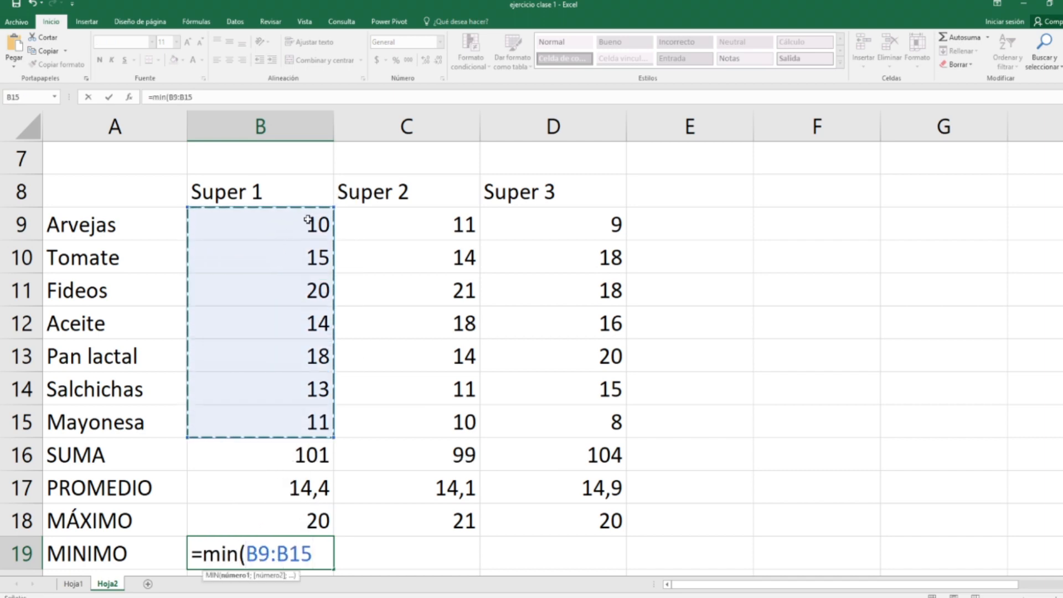
text())
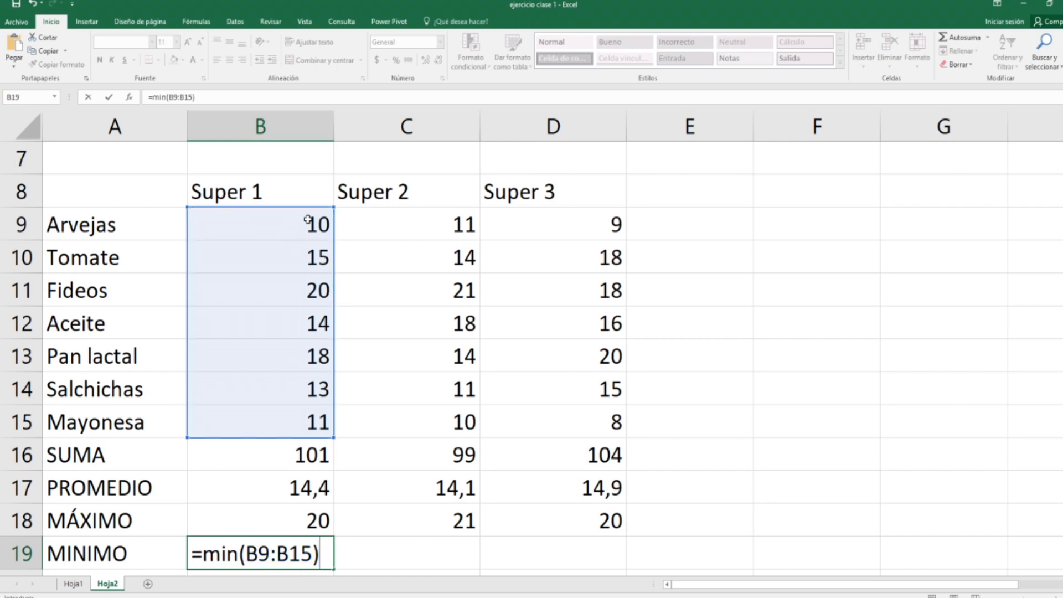
key(Return)
key(Up)
scroll(347, 398, up, 2)
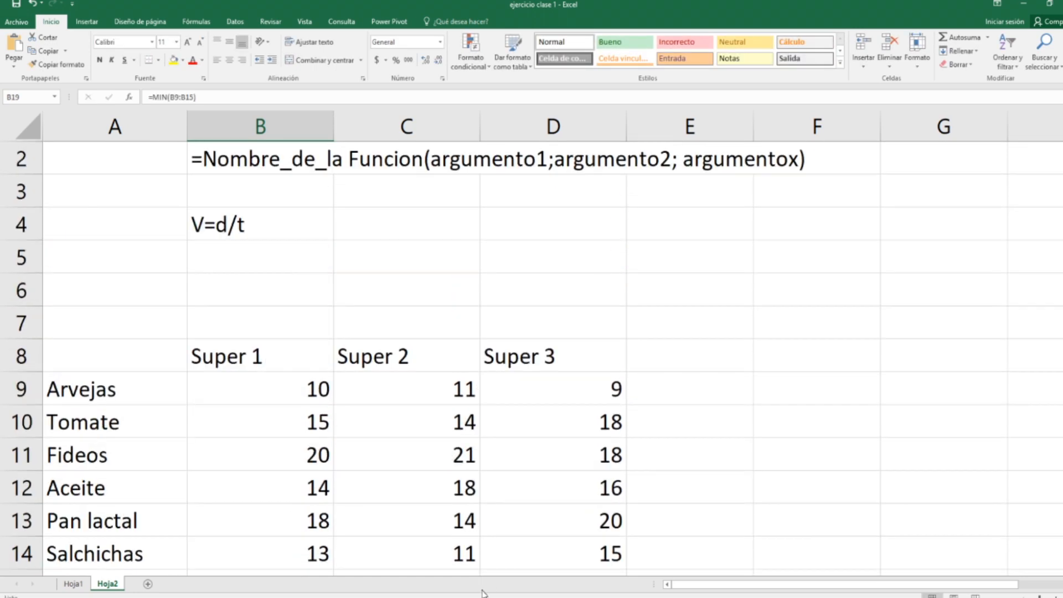
scroll(460, 532, down, 2)
drag(334, 536, 599, 538)
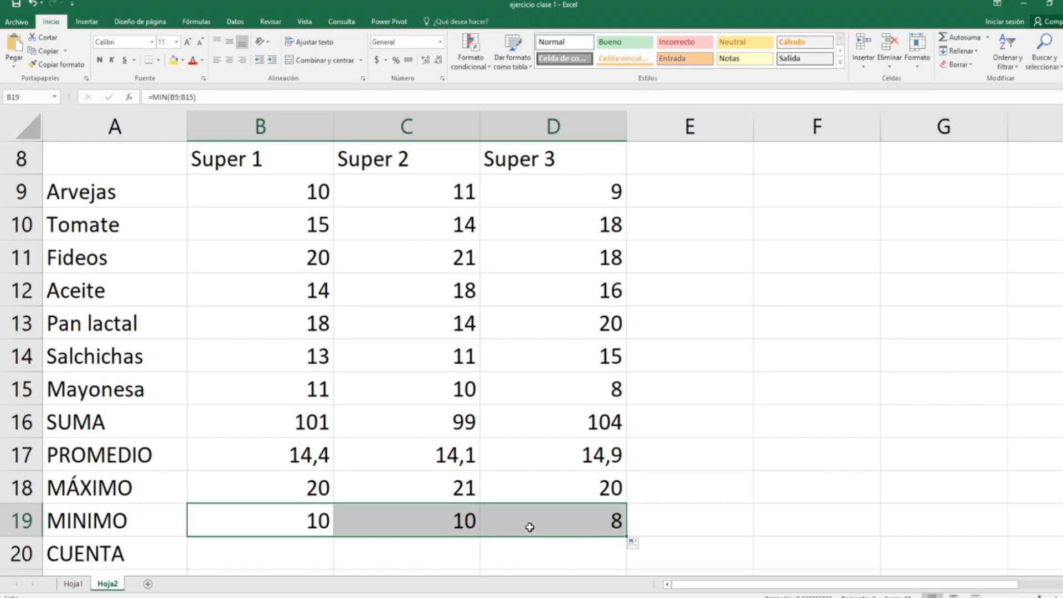
Step: Examine the CUENTA and CUENTA NUM rows against the Super 1 cells B8:B15, including the text header
click(274, 551)
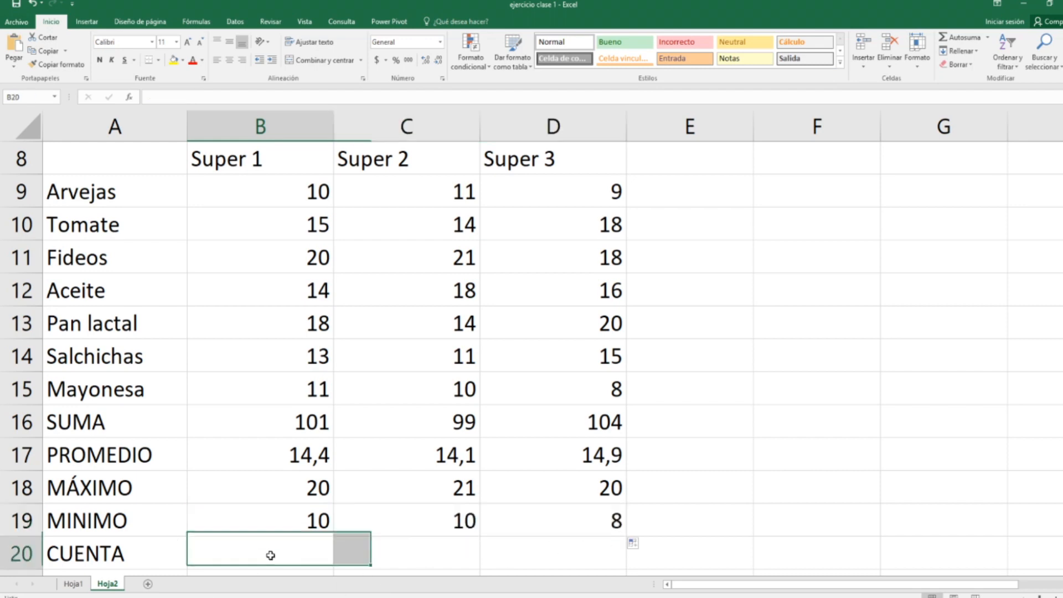
scroll(423, 534, down, 2)
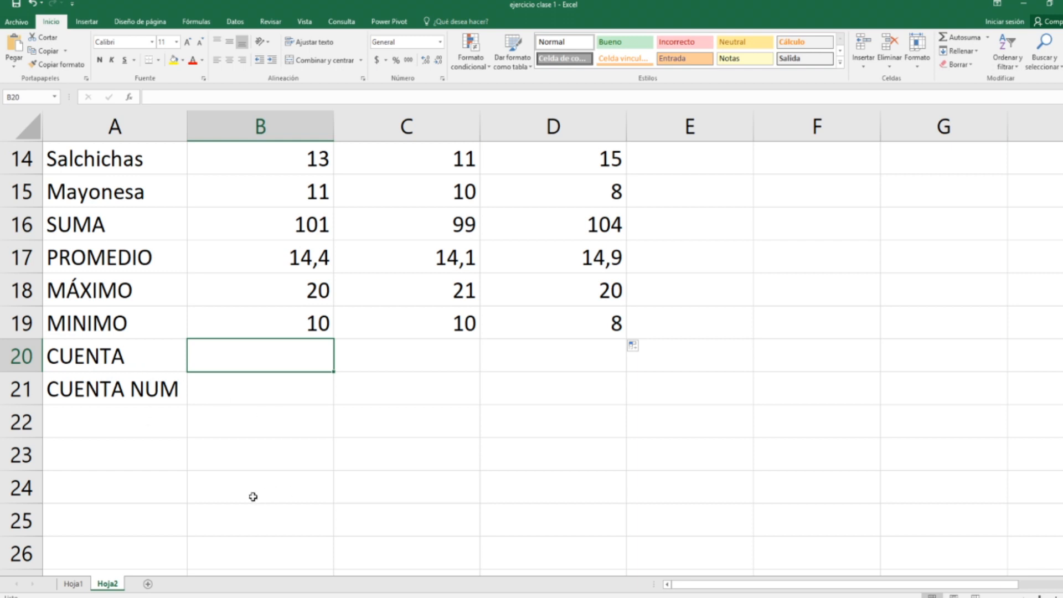
click(207, 388)
click(218, 363)
click(261, 324)
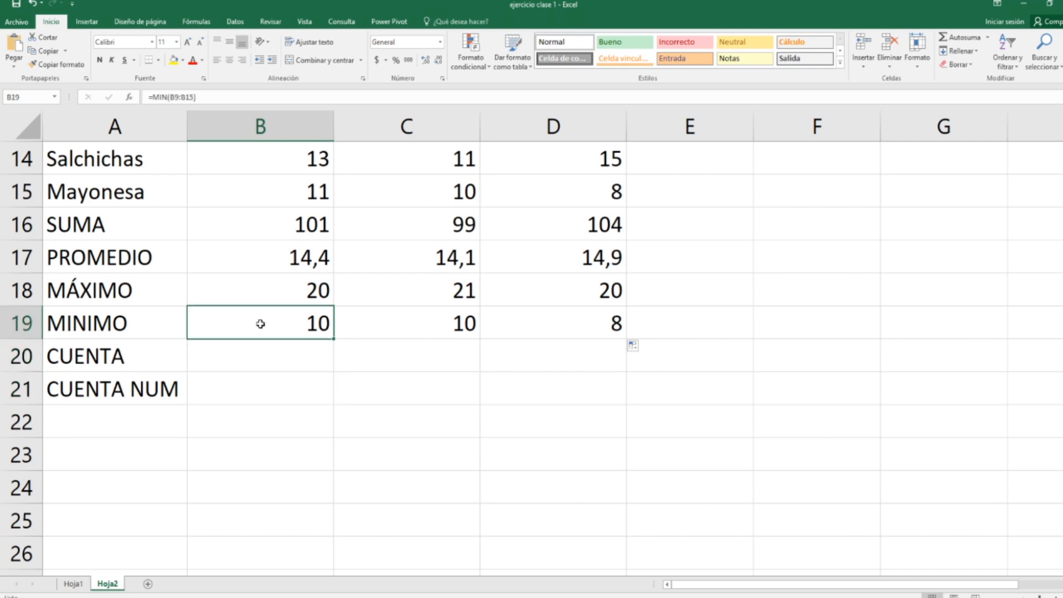
scroll(272, 286, up, 2)
drag(256, 386, 234, 173)
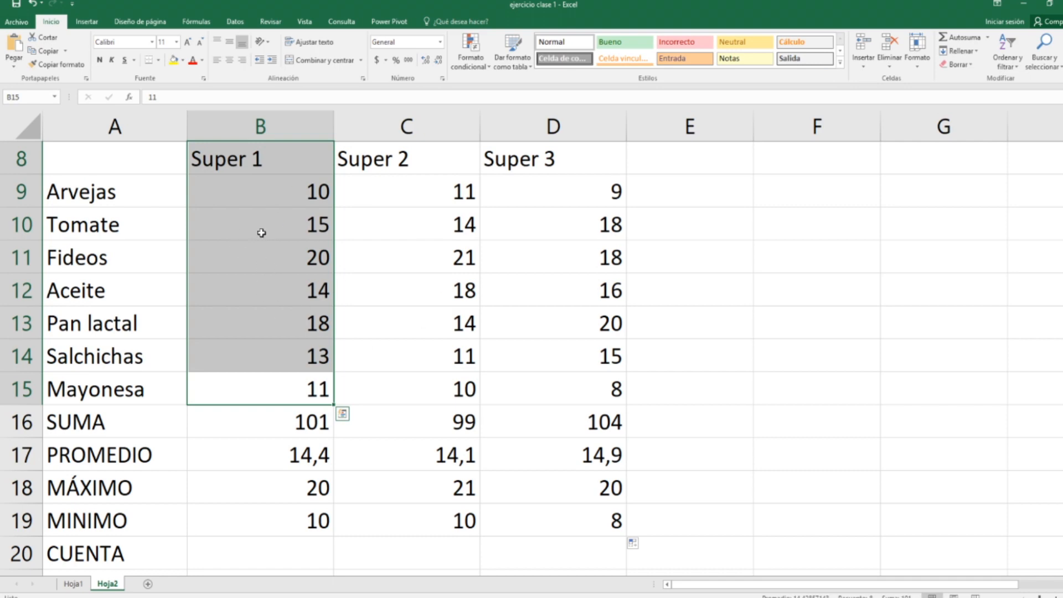
scroll(254, 221, down, 1)
scroll(288, 314, up, 1)
scroll(261, 324, down, 2)
scroll(261, 324, up, 2)
scroll(265, 279, down, 2)
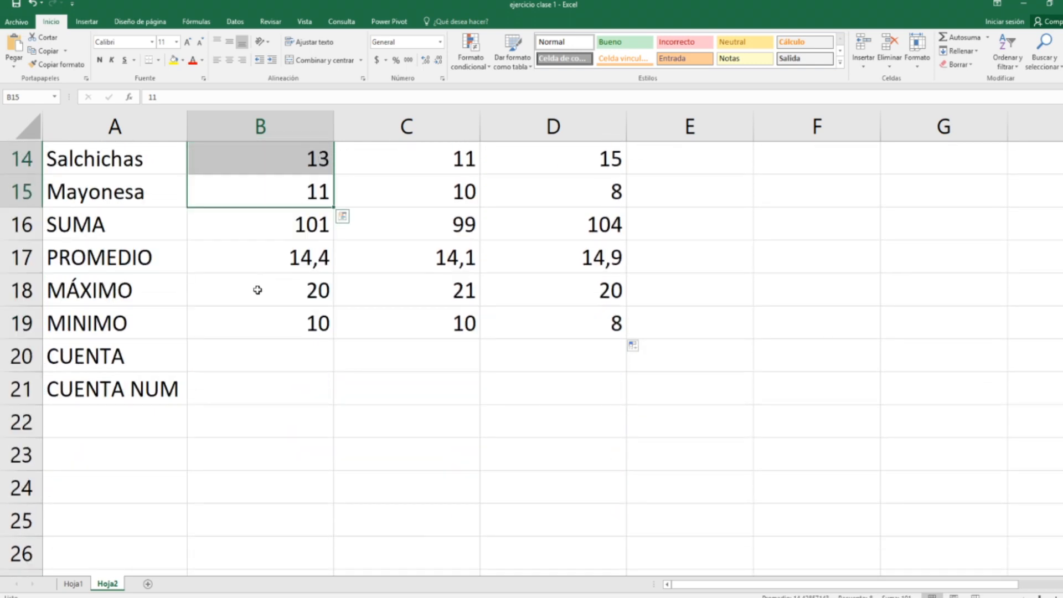
scroll(256, 292, up, 2)
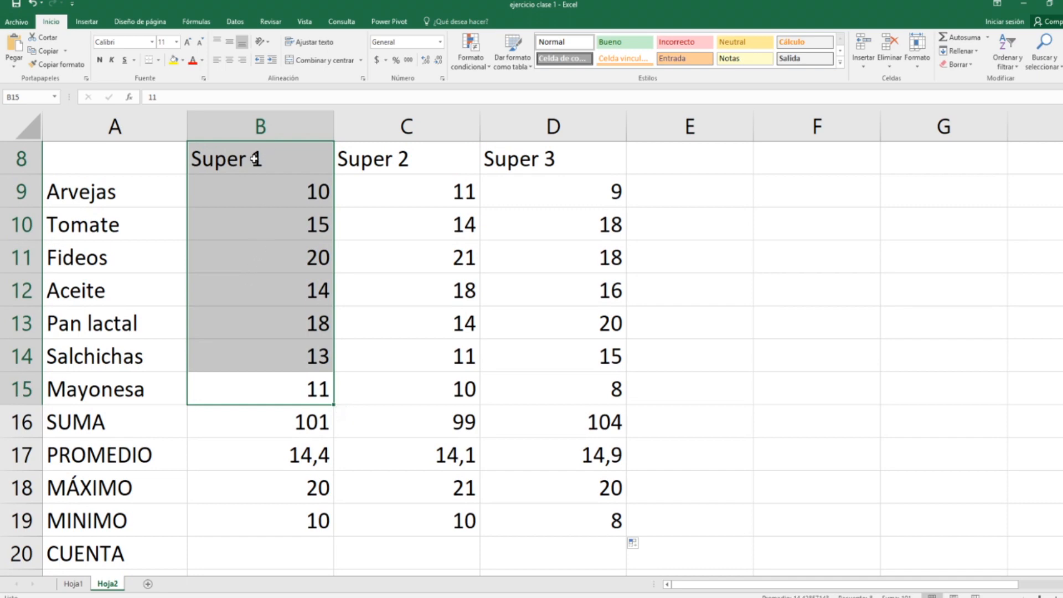
scroll(283, 366, down, 1)
Step: Enter =contara(B8:B15) in B20 to count the non-empty Super 1 cells, header included
click(279, 454)
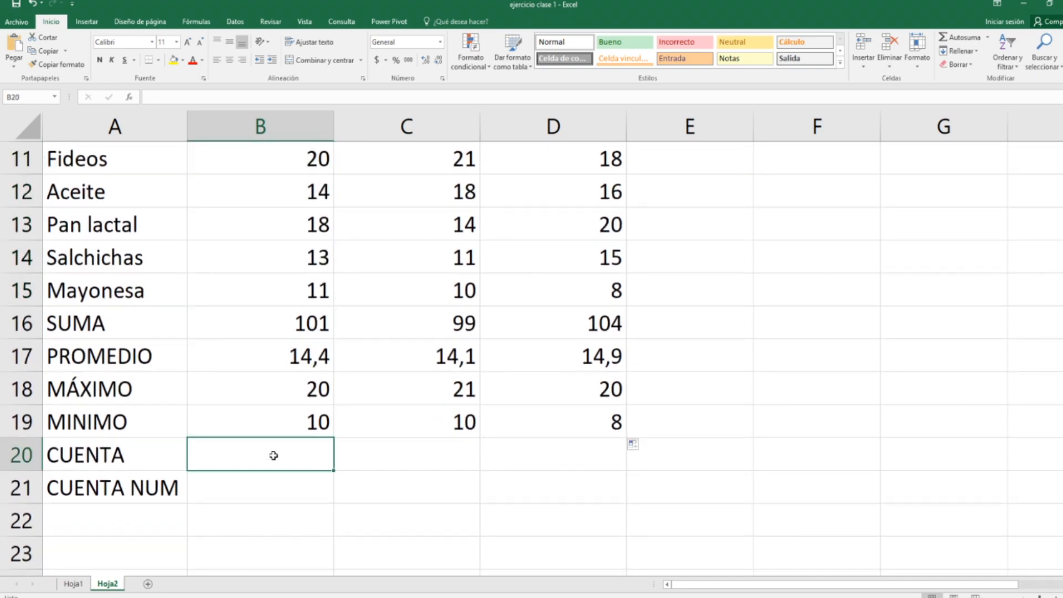
text(=co)
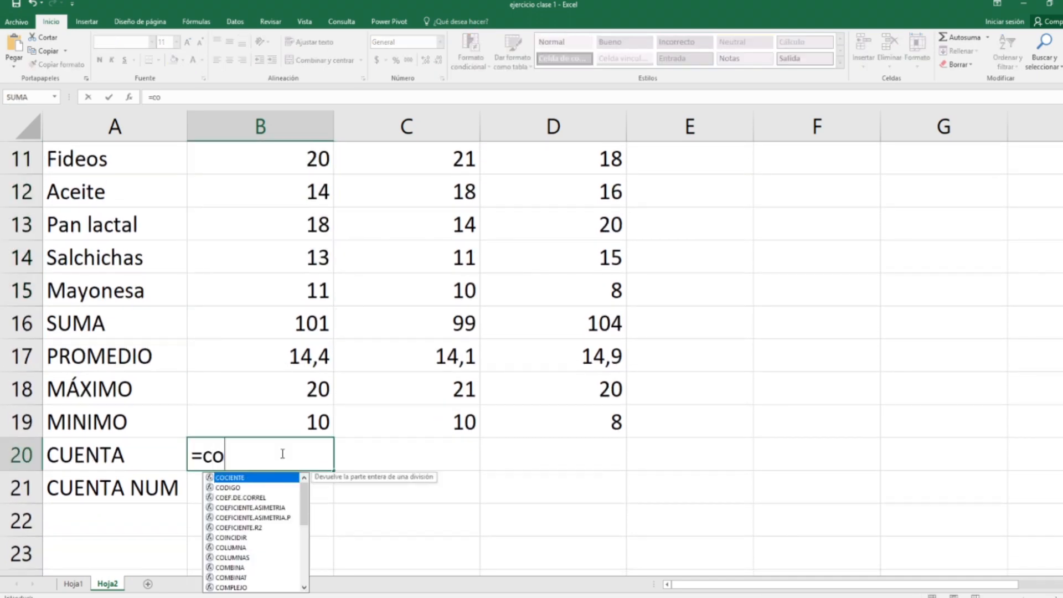
text(ntara)
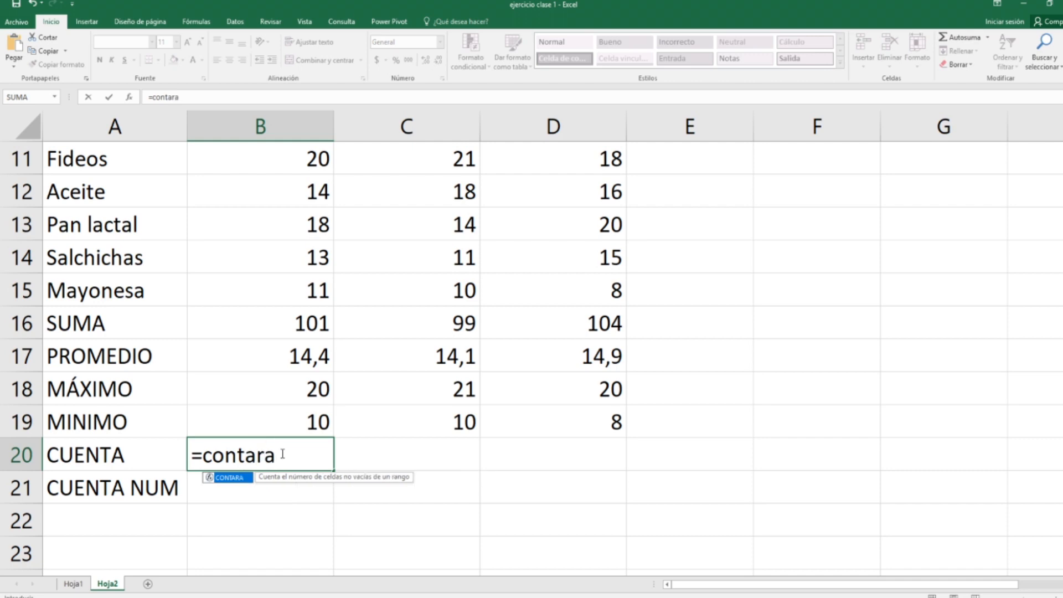
text(()
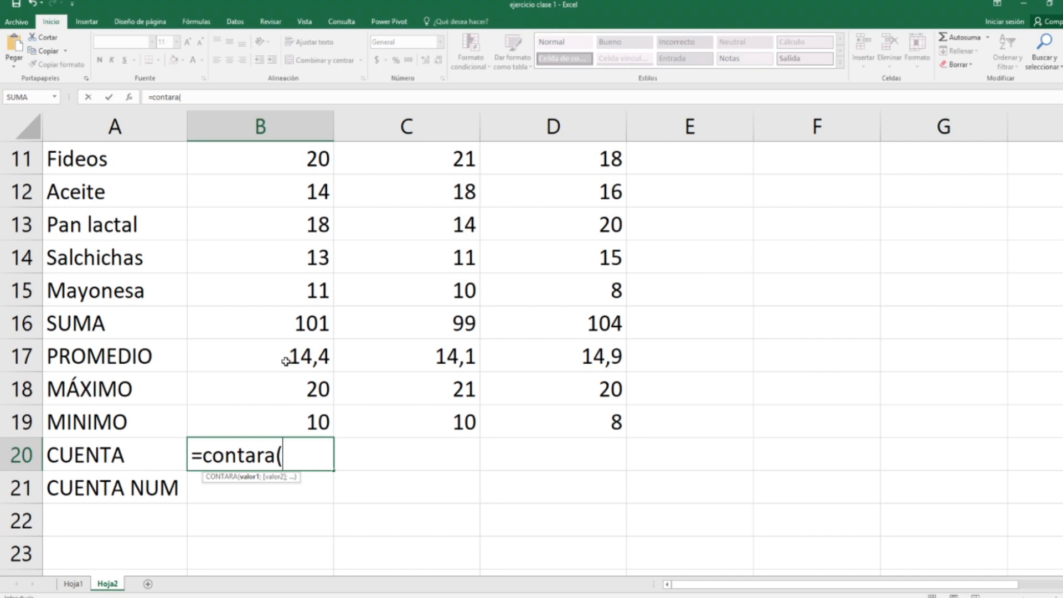
drag(285, 292, 271, 209)
scroll(295, 302, down, 2)
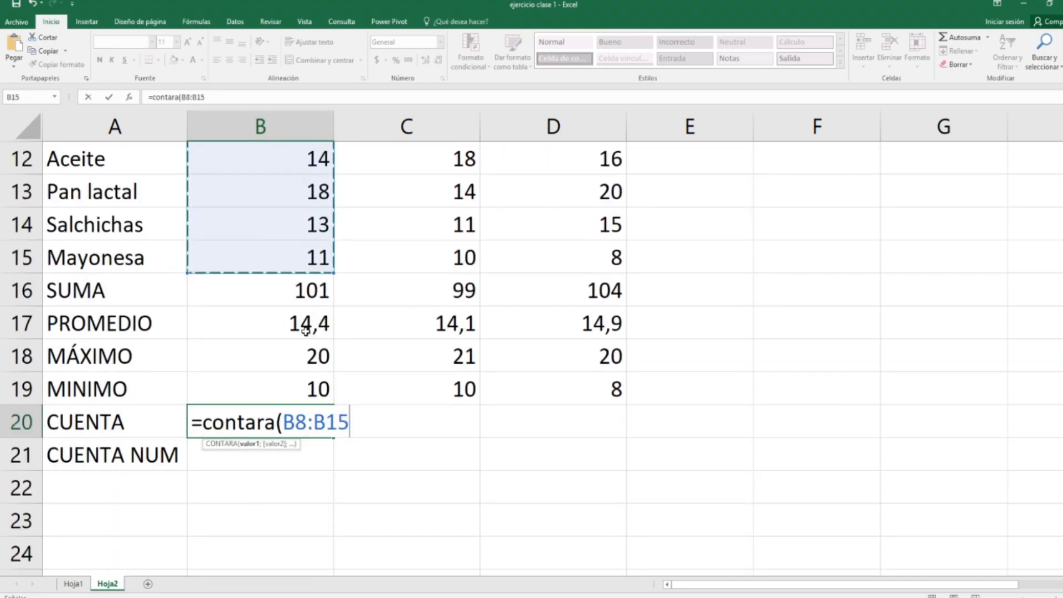
scroll(304, 327, up, 2)
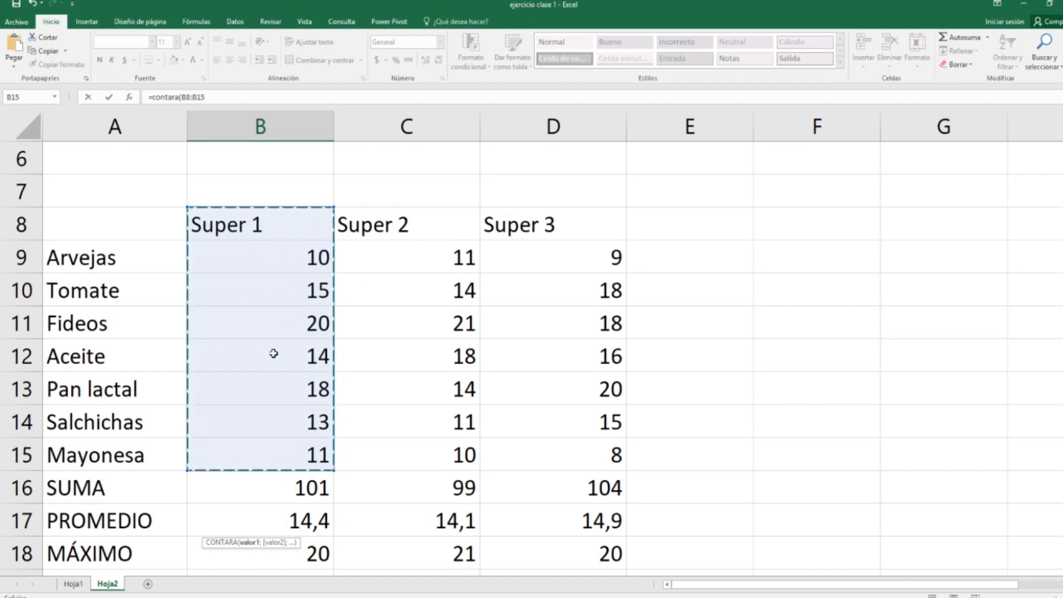
scroll(314, 446, down, 3)
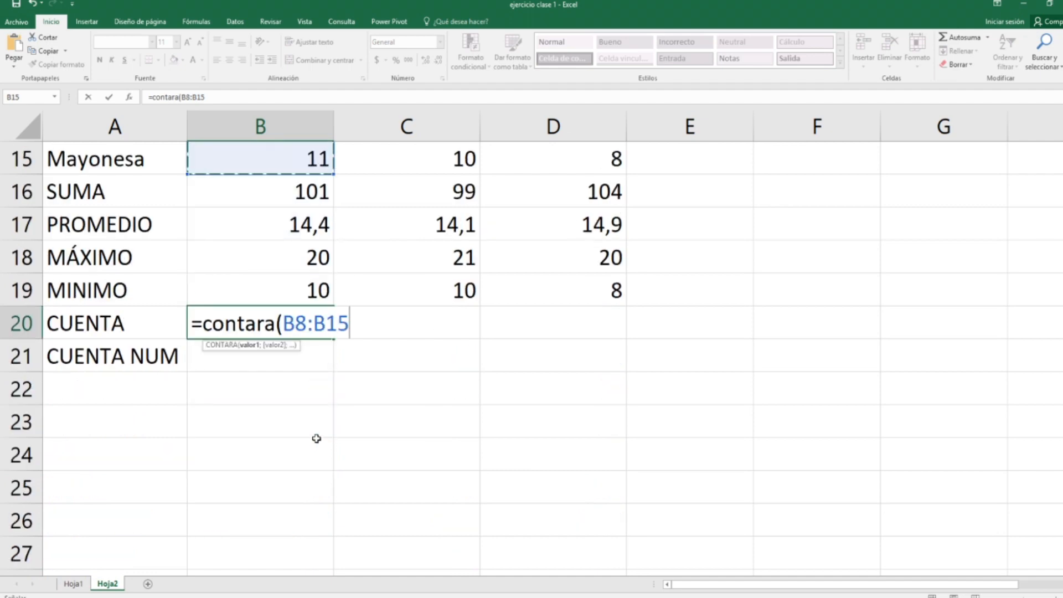
key(Return)
Step: Copy the CONTARA formula from B20 across to D20 and review the columns it counts
click(303, 328)
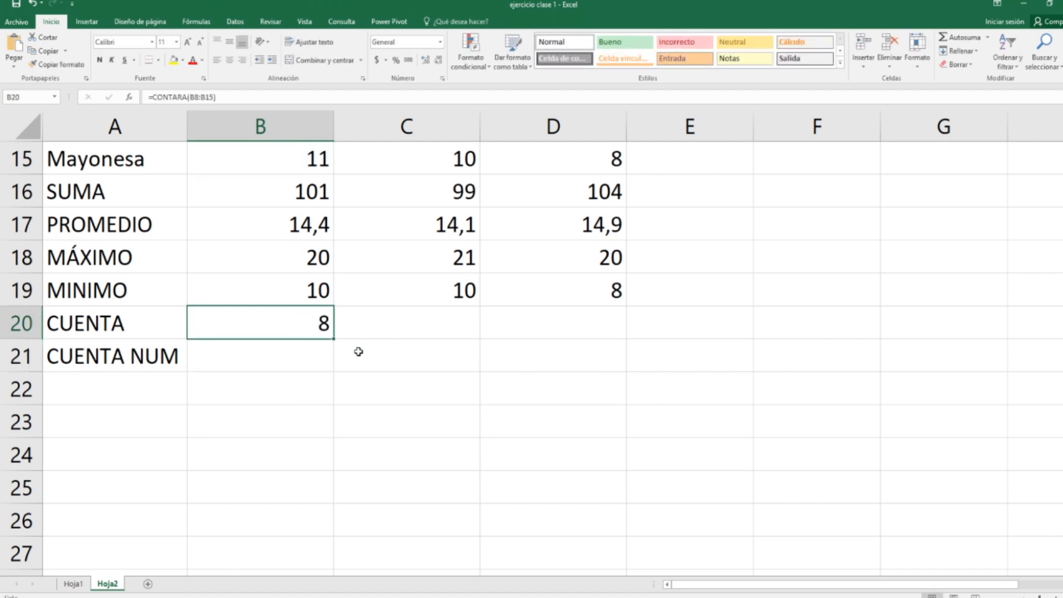
drag(335, 340, 556, 330)
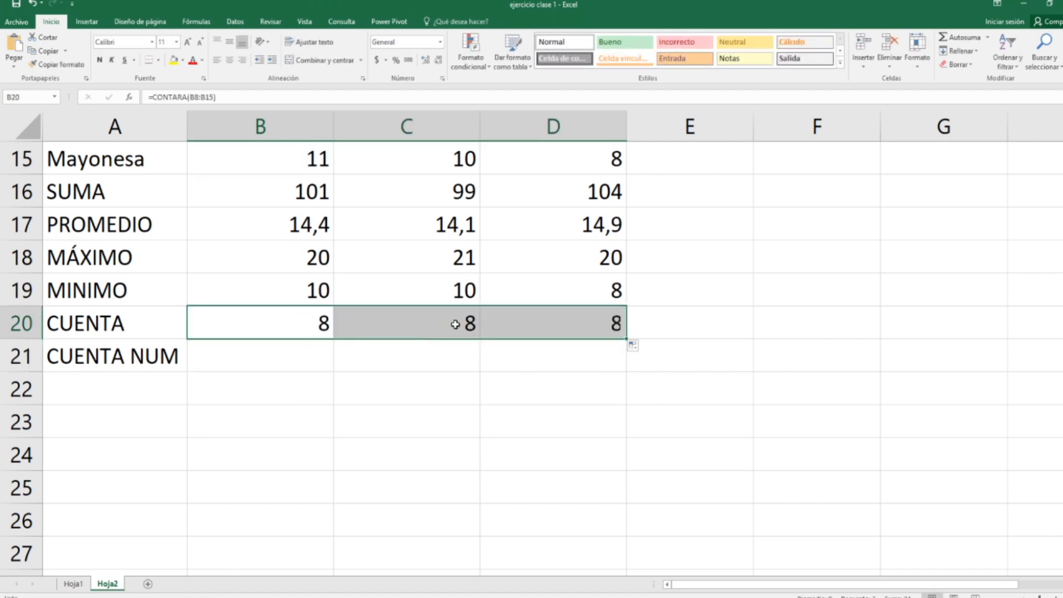
scroll(432, 266, up, 3)
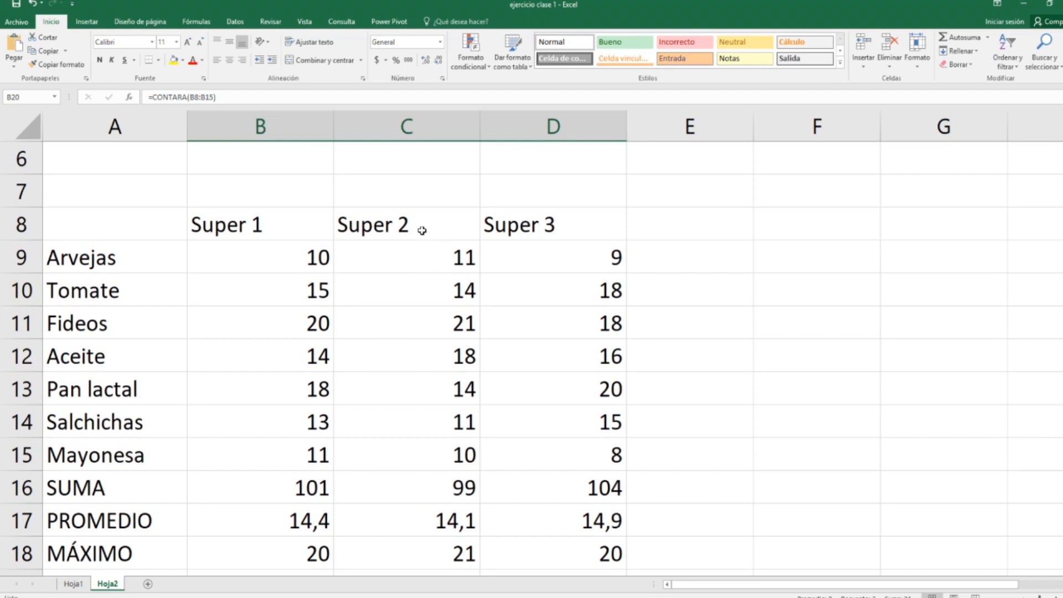
scroll(412, 424, down, 3)
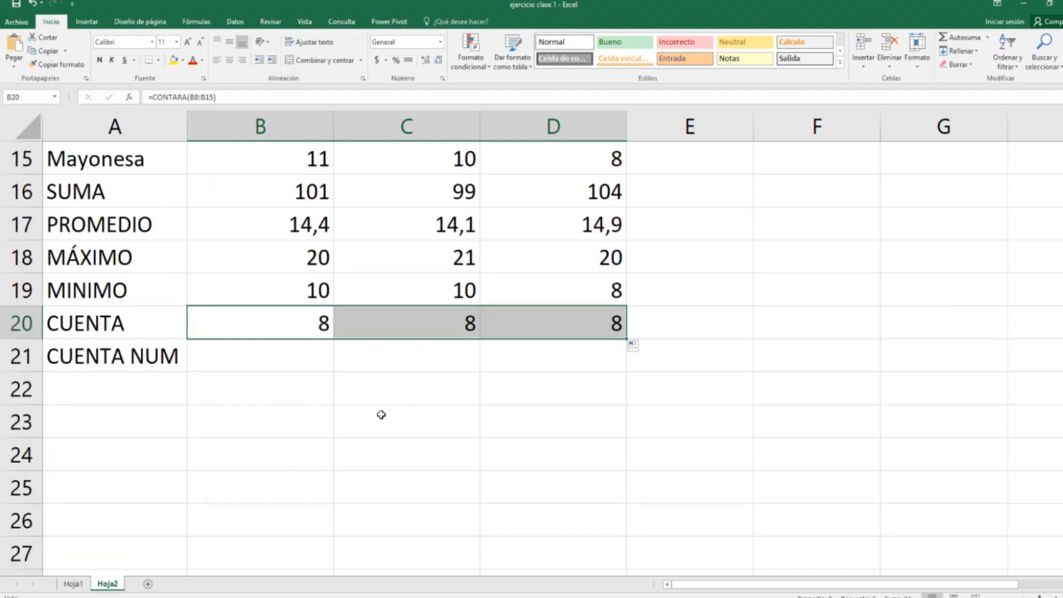
Step: Enter =contar(B8:B15) in B21 to count only the numeric cells of the Super 1 column
click(266, 365)
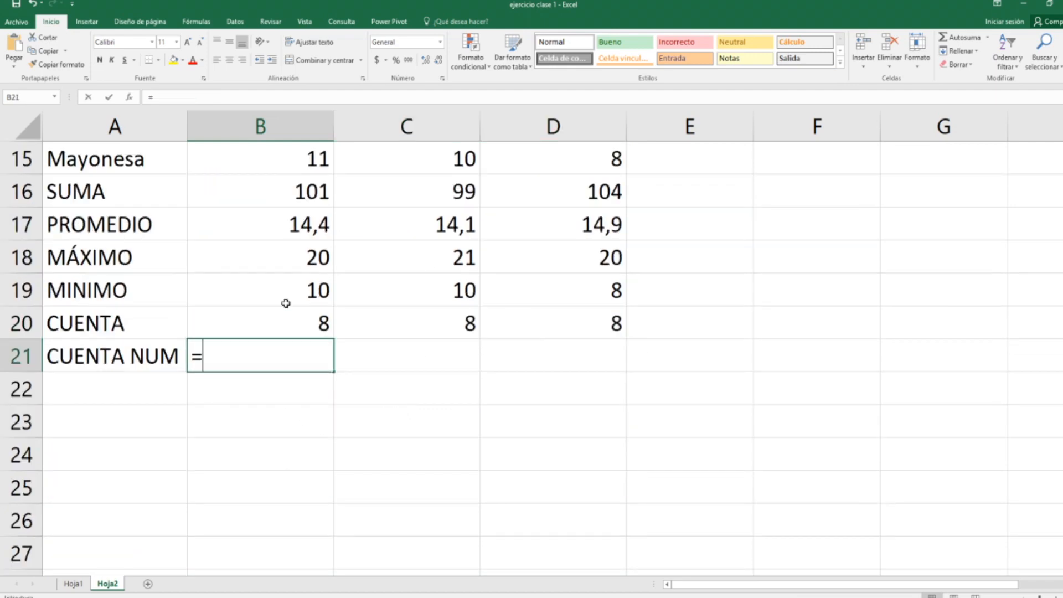
text(=contar()
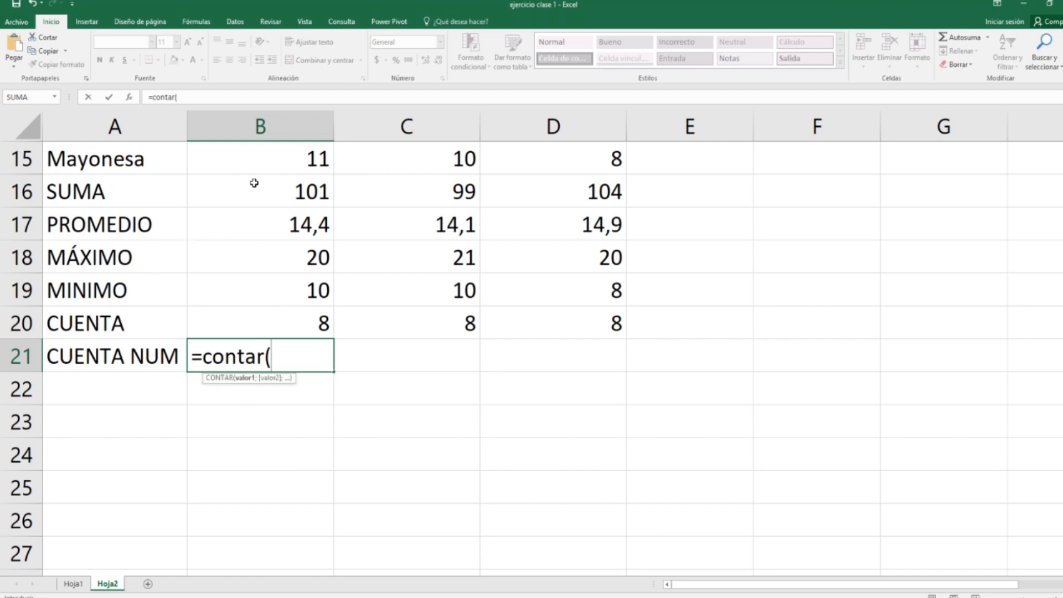
click(256, 166)
drag(250, 111, 228, 192)
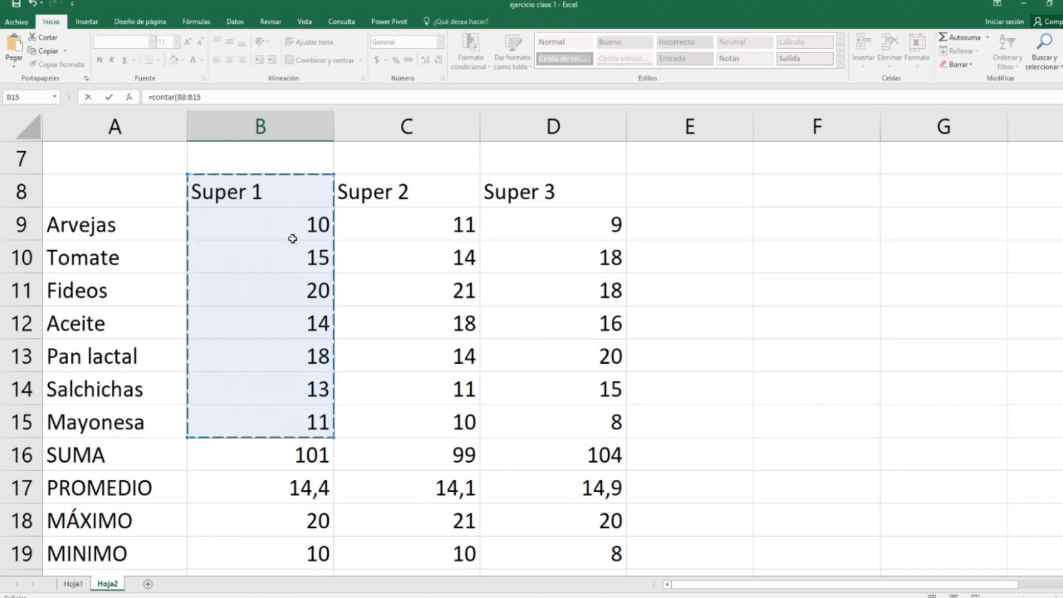
scroll(299, 413, down, 5)
scroll(316, 346, up, 2)
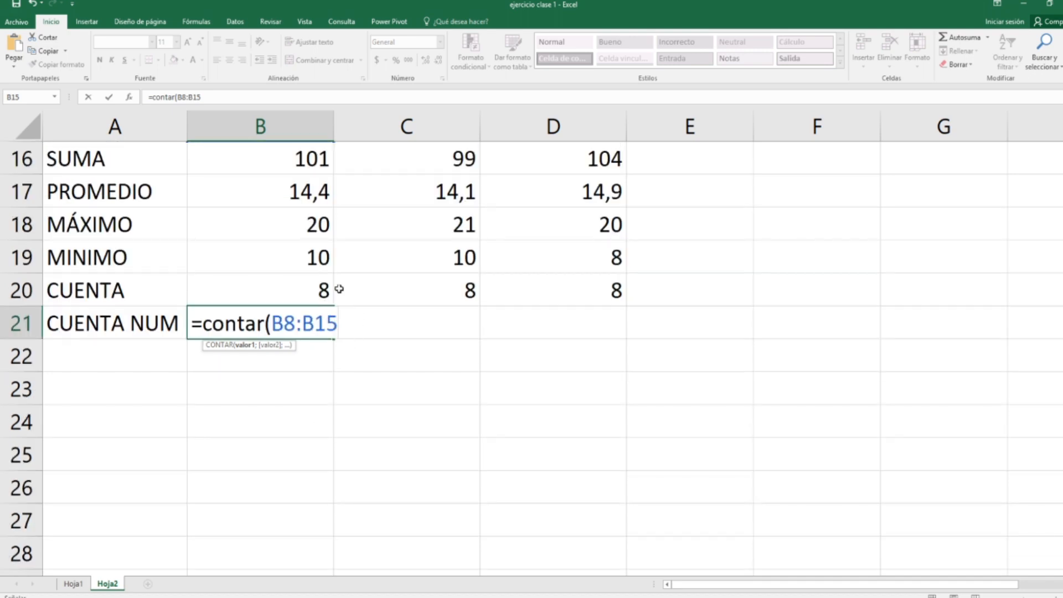
key(Return)
Step: Check the CONTAR formula in B21 and copy it across to D21 for the CUENTA NUM row
key(Up)
key(F2)
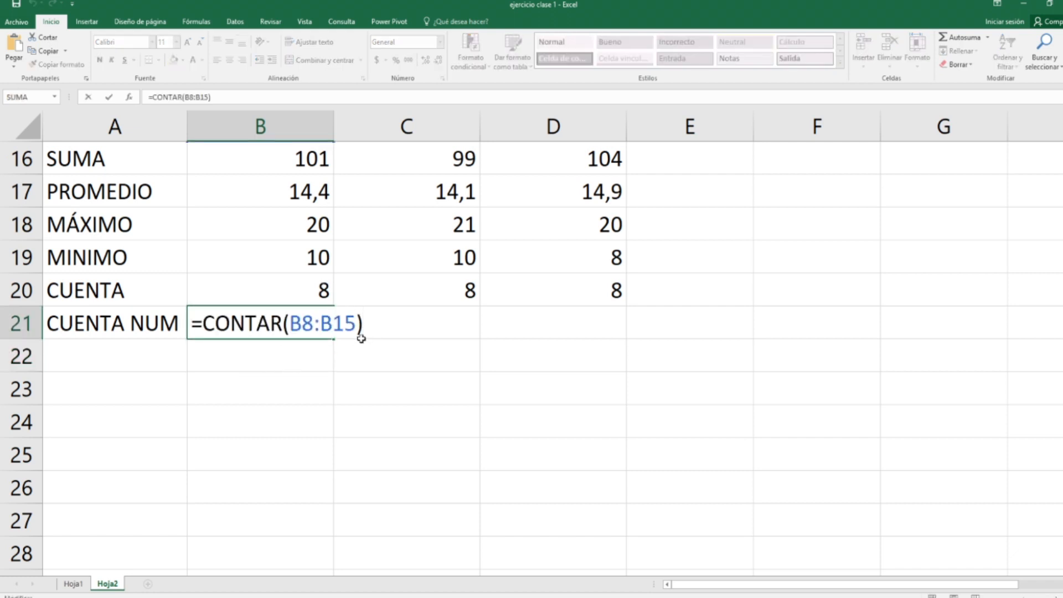
key(Escape)
drag(335, 339, 577, 337)
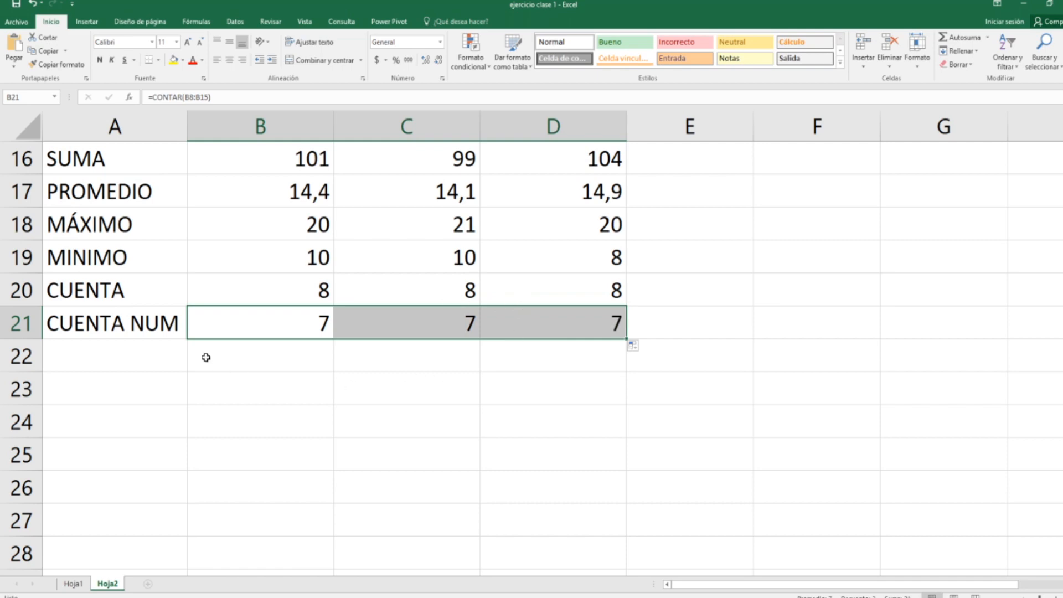
scroll(221, 420, up, 3)
scroll(223, 417, down, 1)
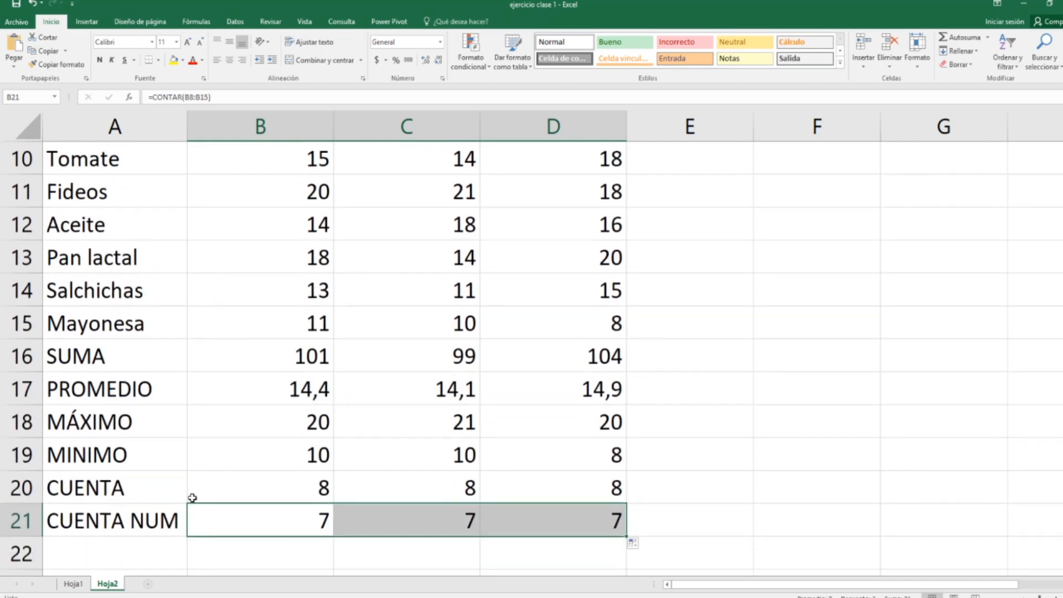
scroll(190, 335, up, 1)
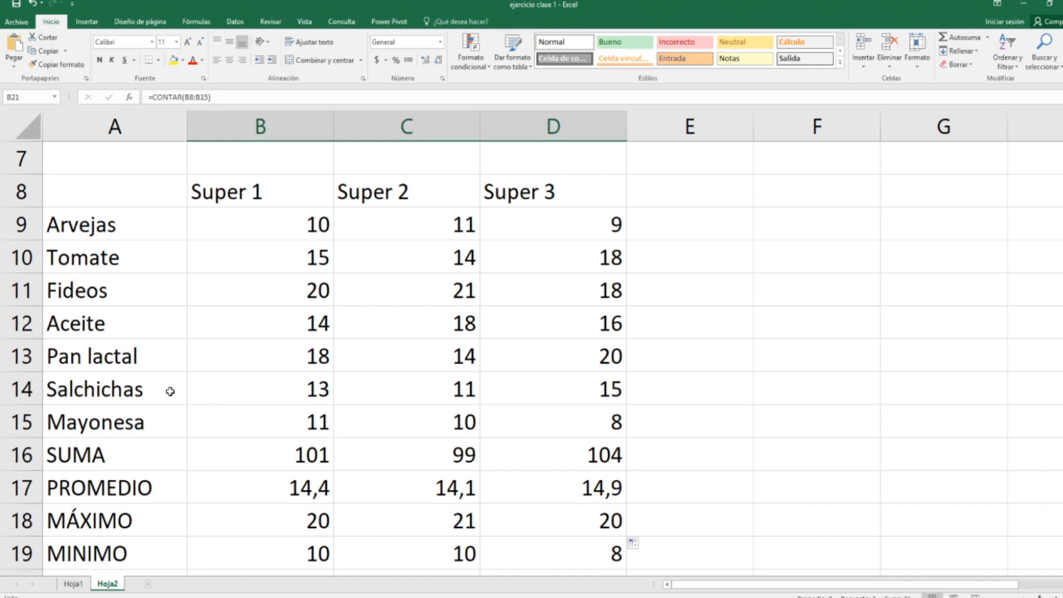
scroll(166, 392, down, 2)
Step: Label A22 as hoy and enter =HOY() in B22 to insert the current date
click(114, 458)
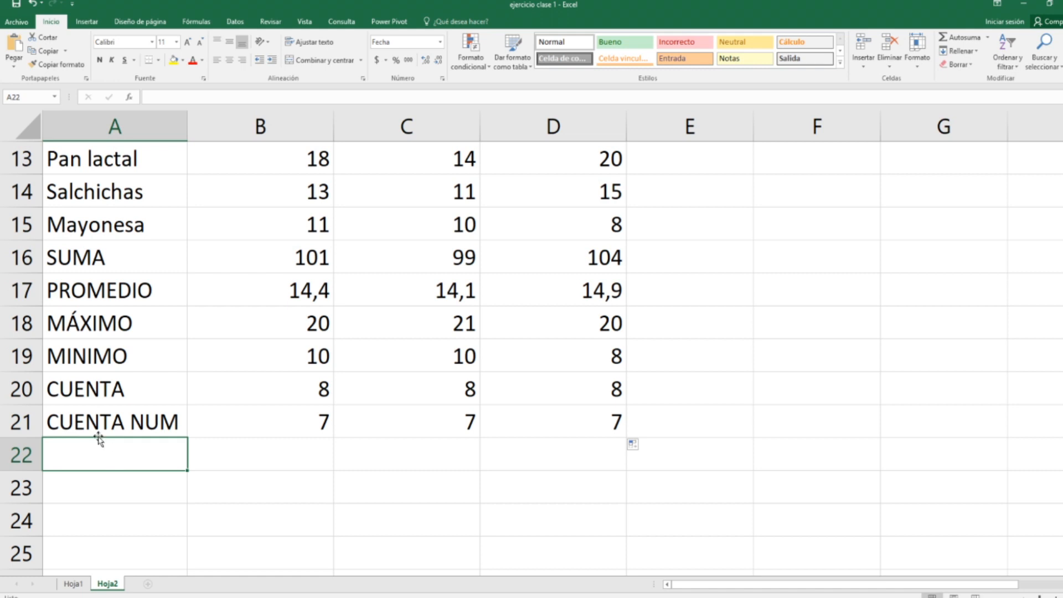
text(hoy)
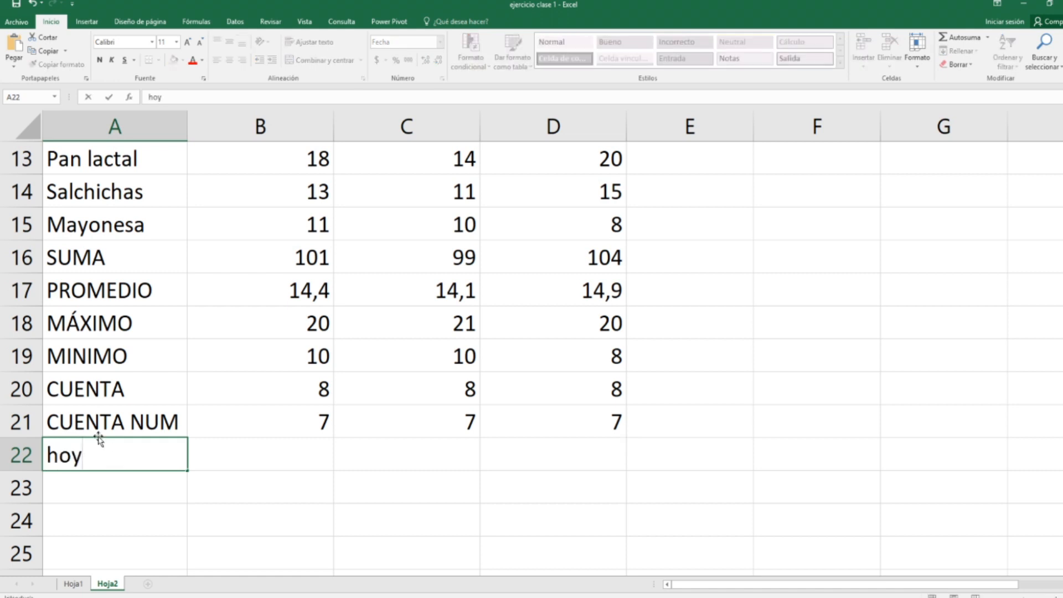
key(Tab)
text(=HOY())
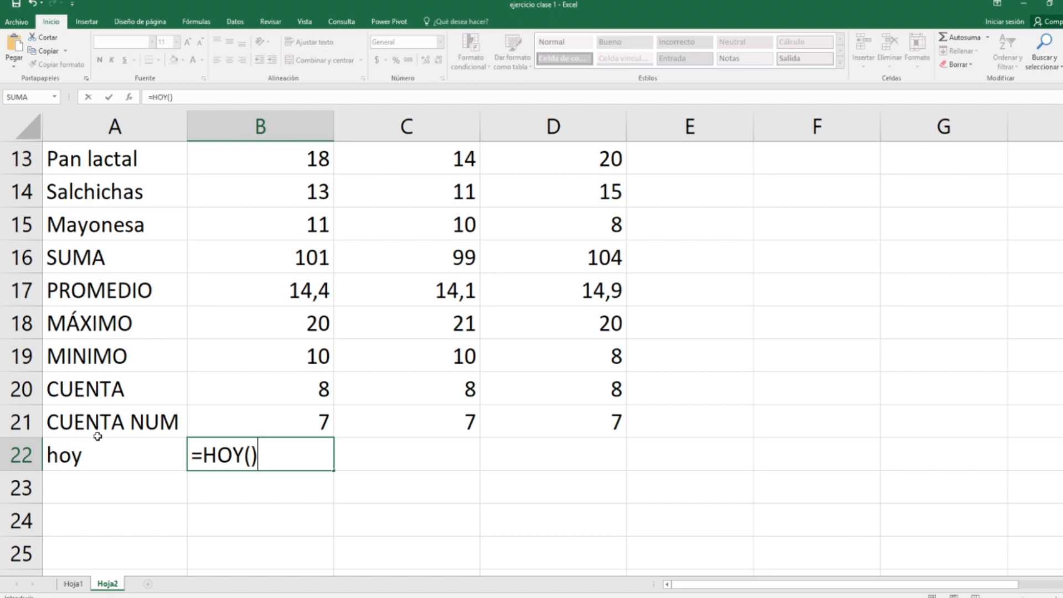
key(Return)
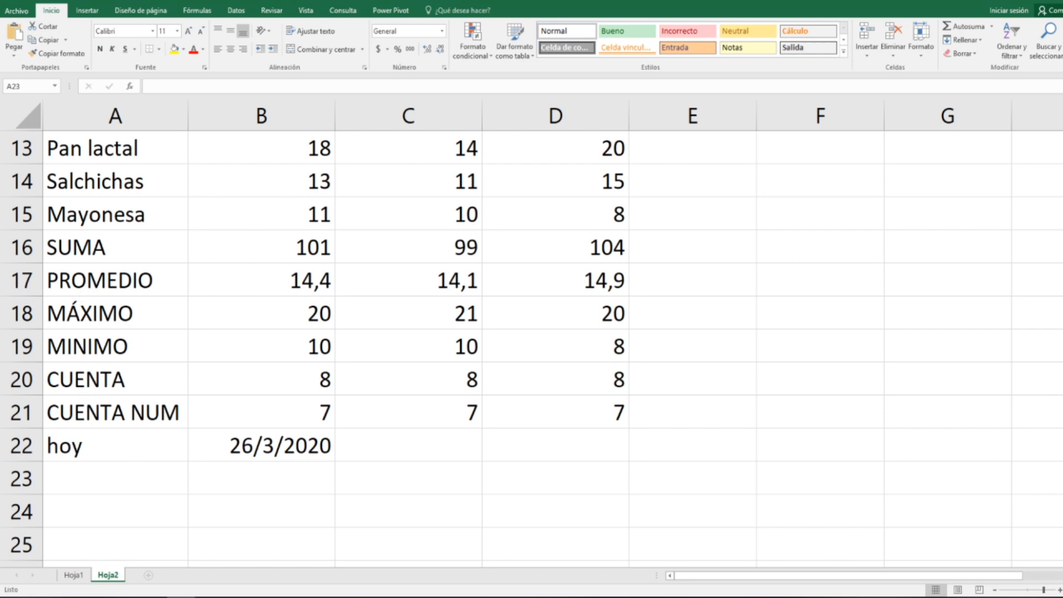
Step: Enter the date 29/6/2020 in B24, two rows below the HOY date
click(222, 491)
click(146, 476)
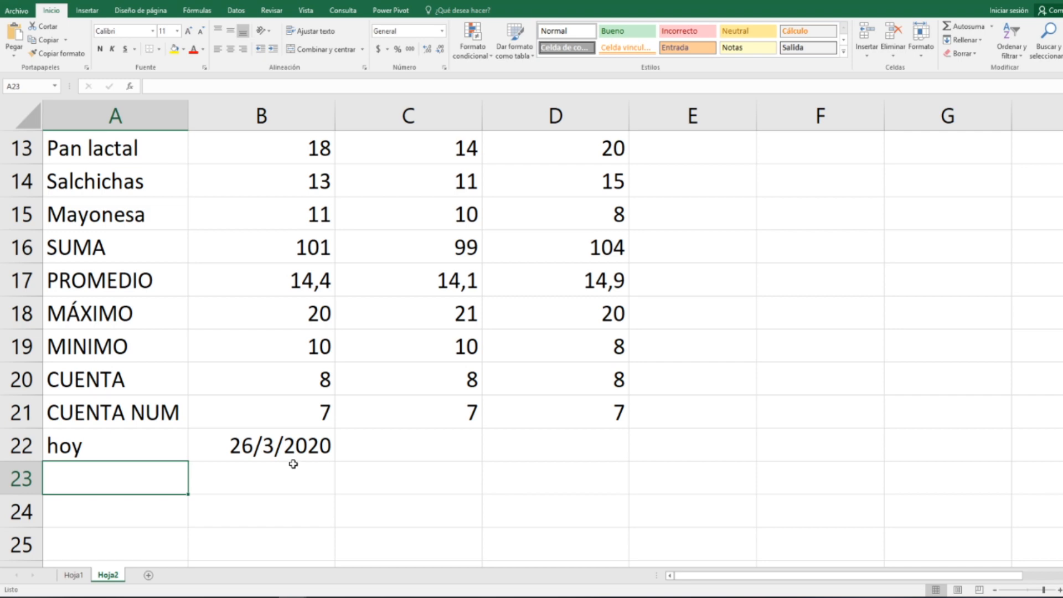
key(Down)
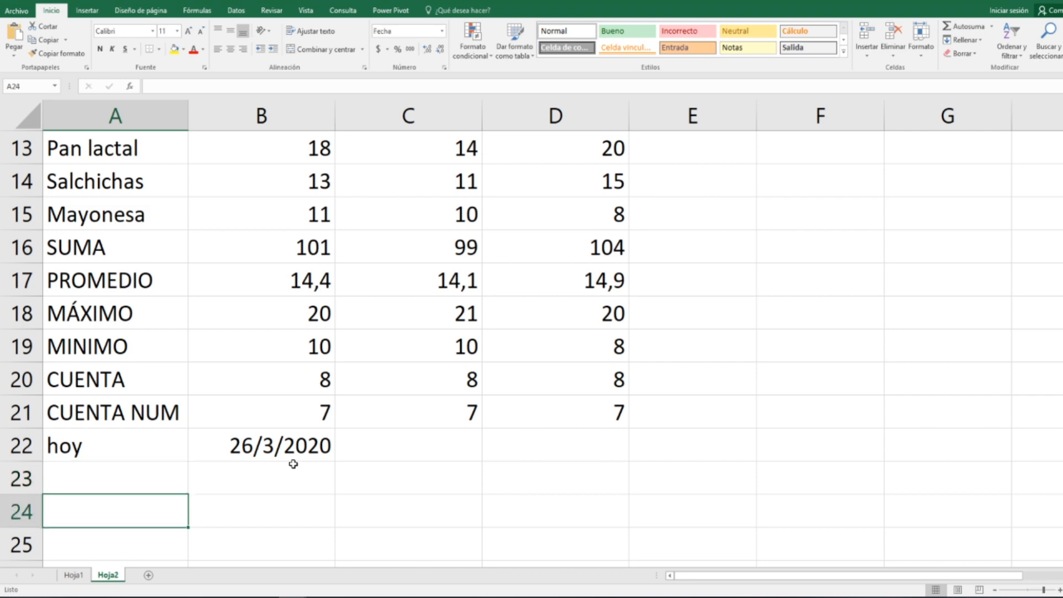
key(Right)
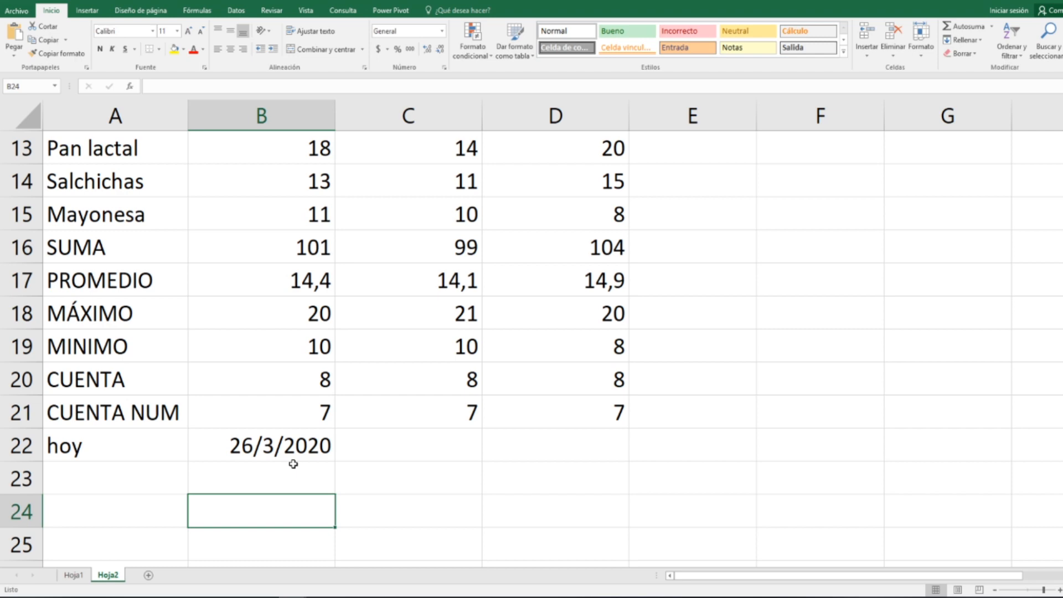
text(9)
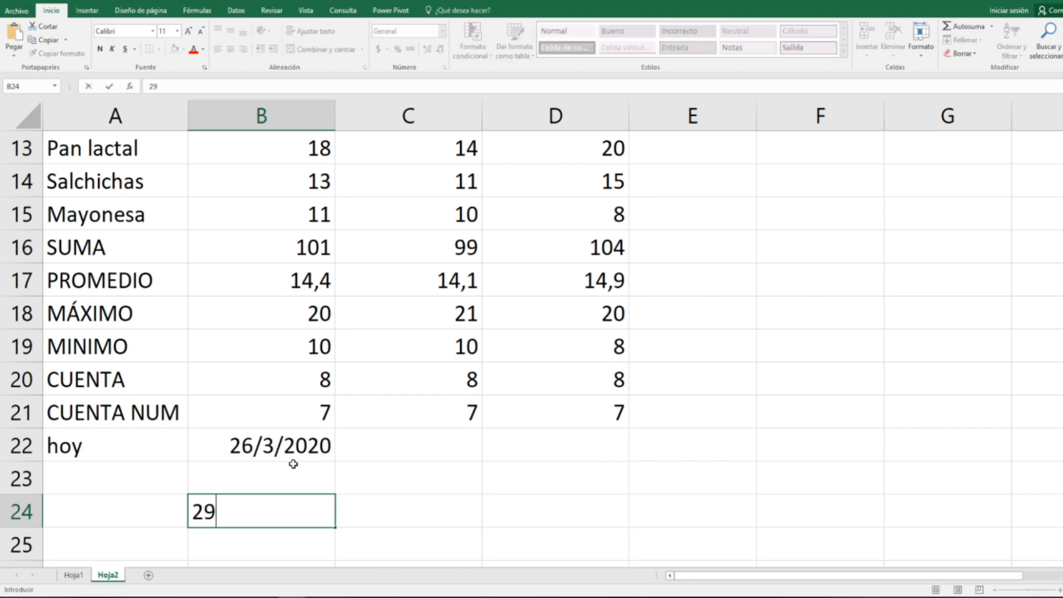
text(/6/2020)
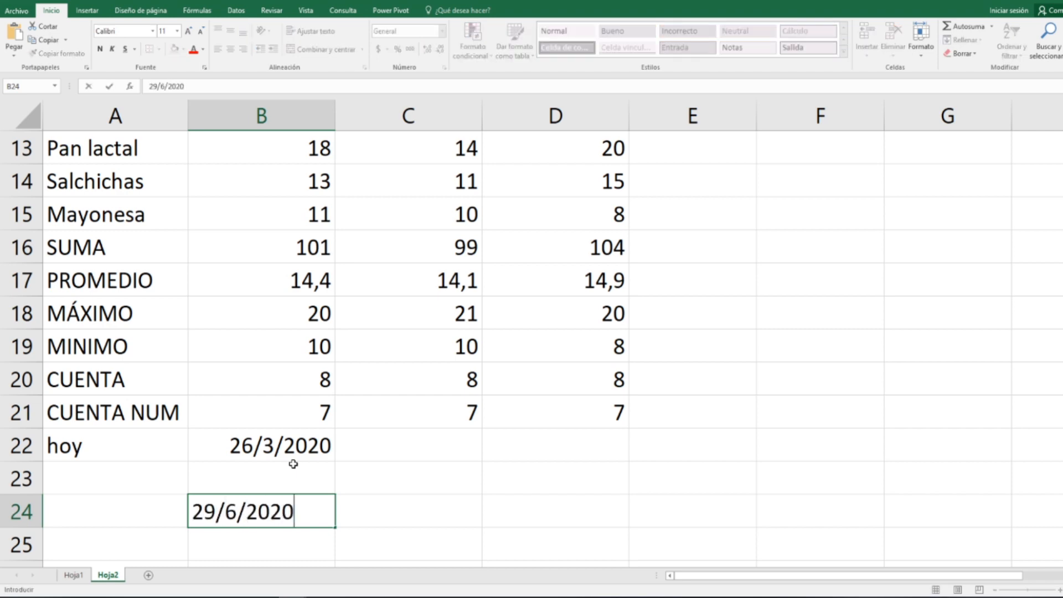
key(Return)
Step: Enter =B24-B22 in C23 to calculate the days between the current date and the date in B24
key(Up)
key(Right)
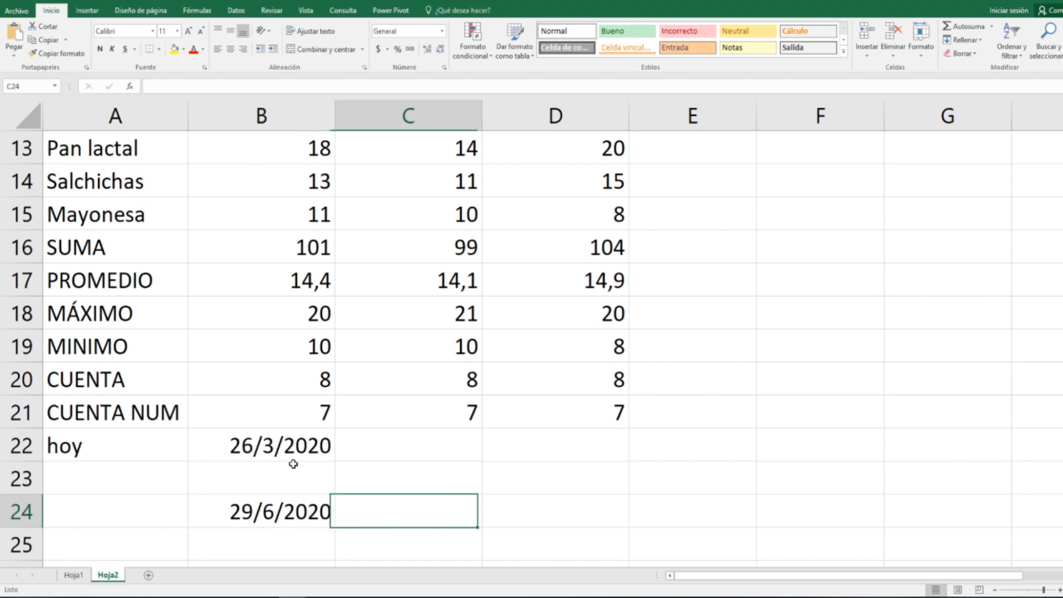
key(Up)
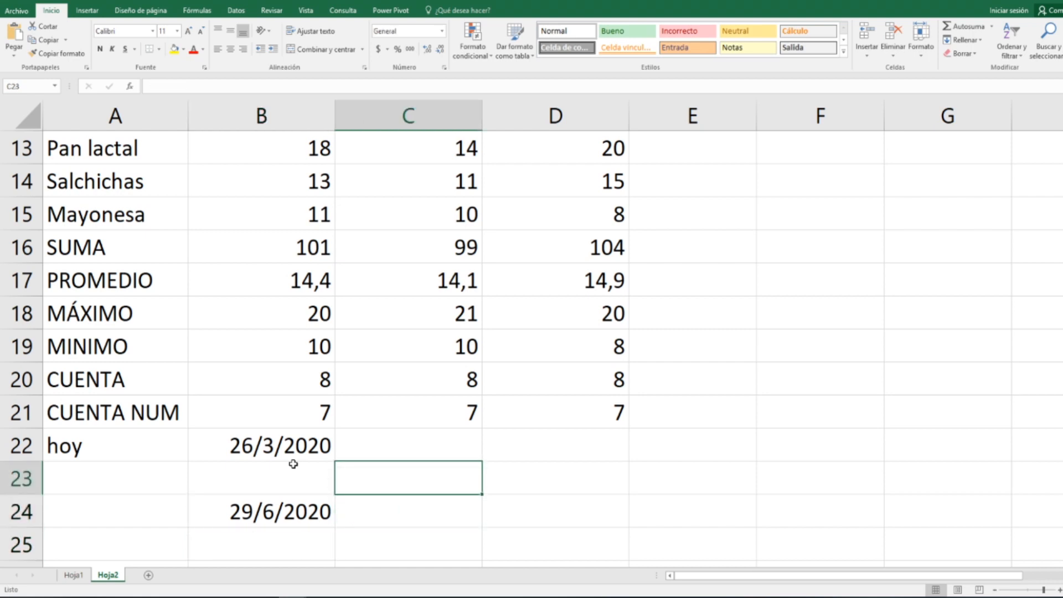
text(=)
key(Down)
key(Right)
key(Left)
key(Left)
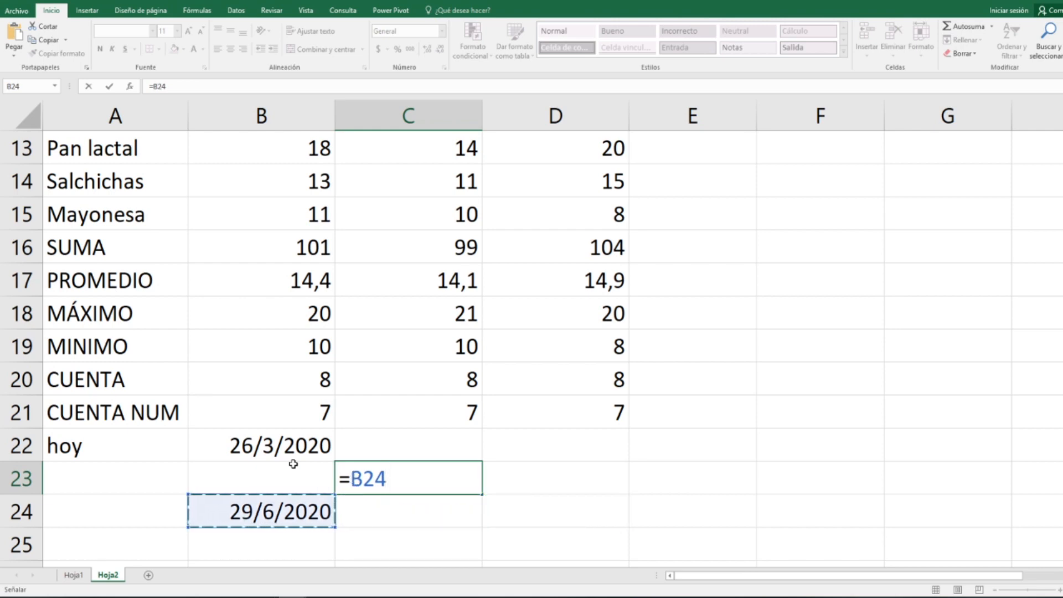
text(-)
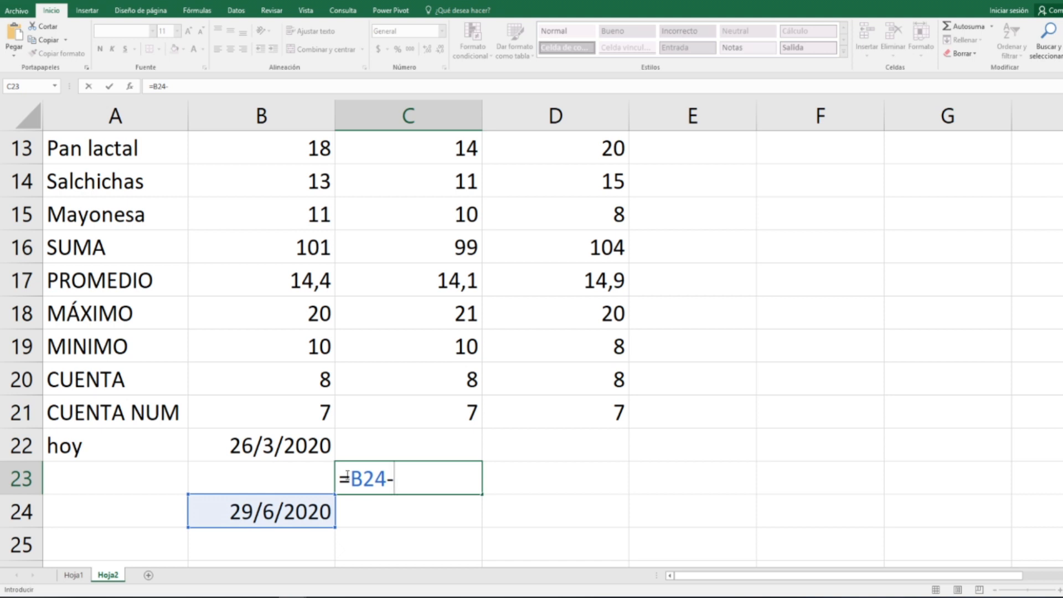
click(285, 447)
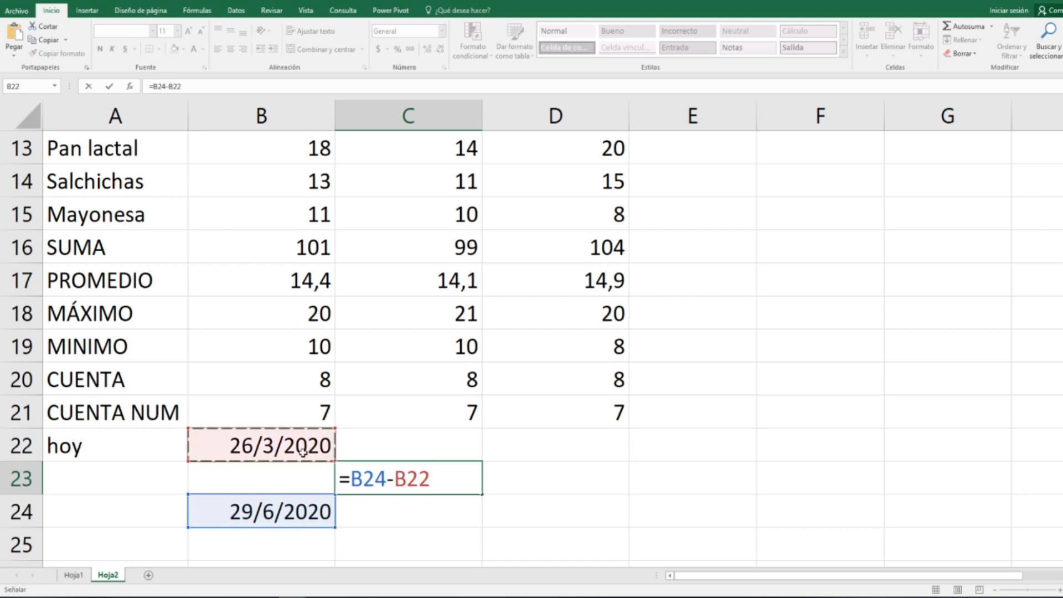
key(Return)
Step: Review the date subtraction formula in C23 and the HOY formula in B22 that it depends on
click(435, 477)
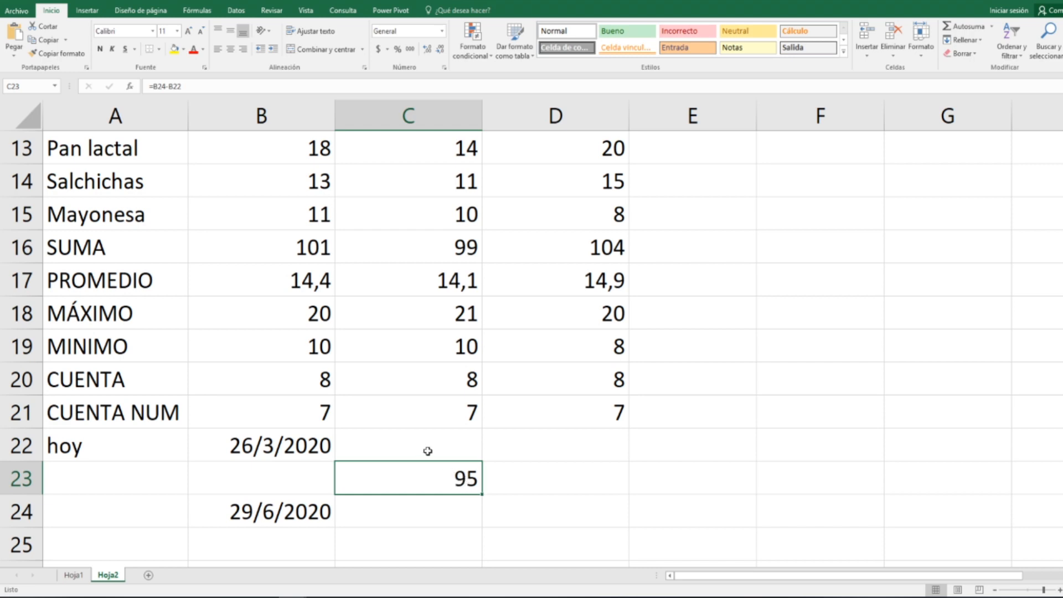
click(293, 450)
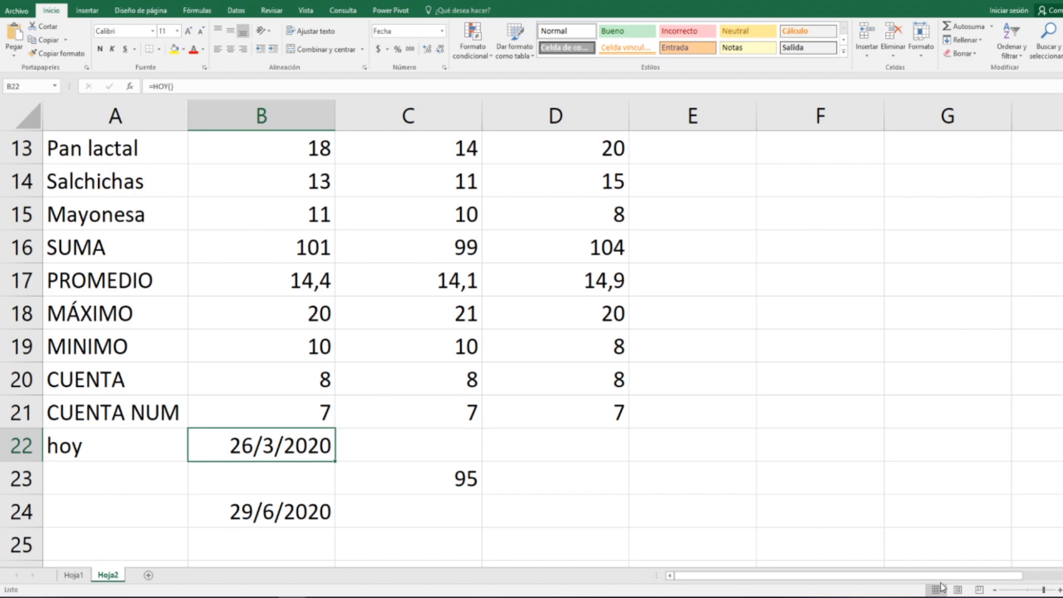
click(451, 471)
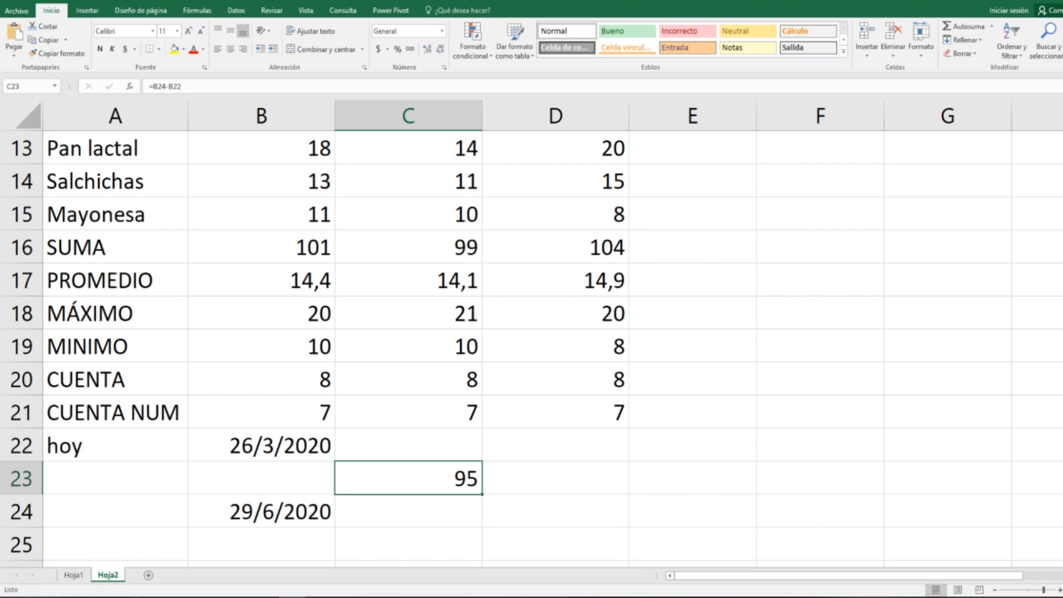
click(181, 597)
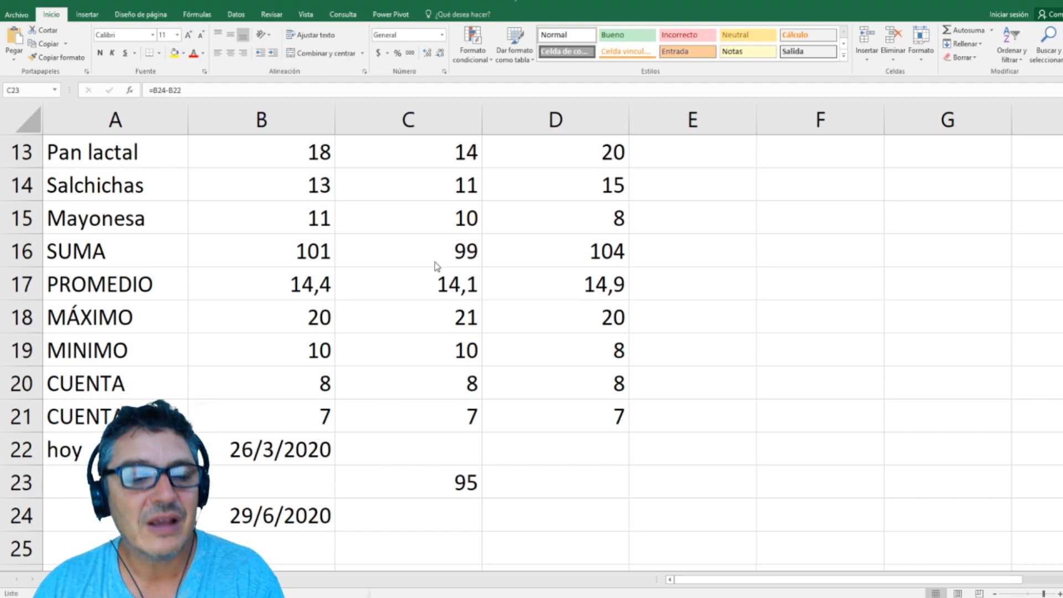
Step: Select the Super 1 prices in B9:B15 and add Recuento numérico, Mínima and Máxima to the status bar calculations
scroll(441, 247, up, 4)
scroll(477, 249, down, 2)
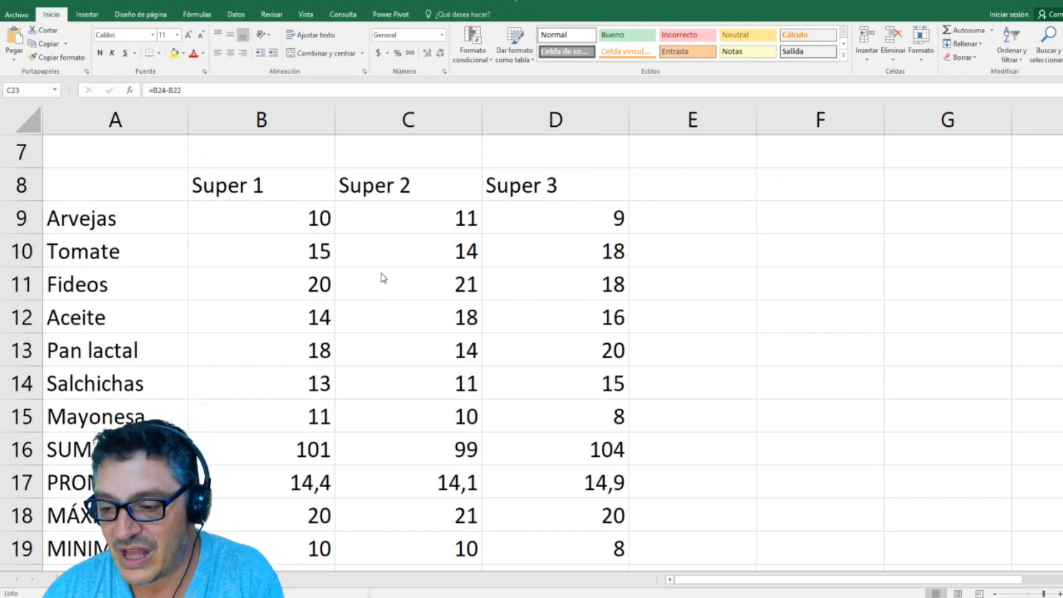
drag(290, 221, 289, 412)
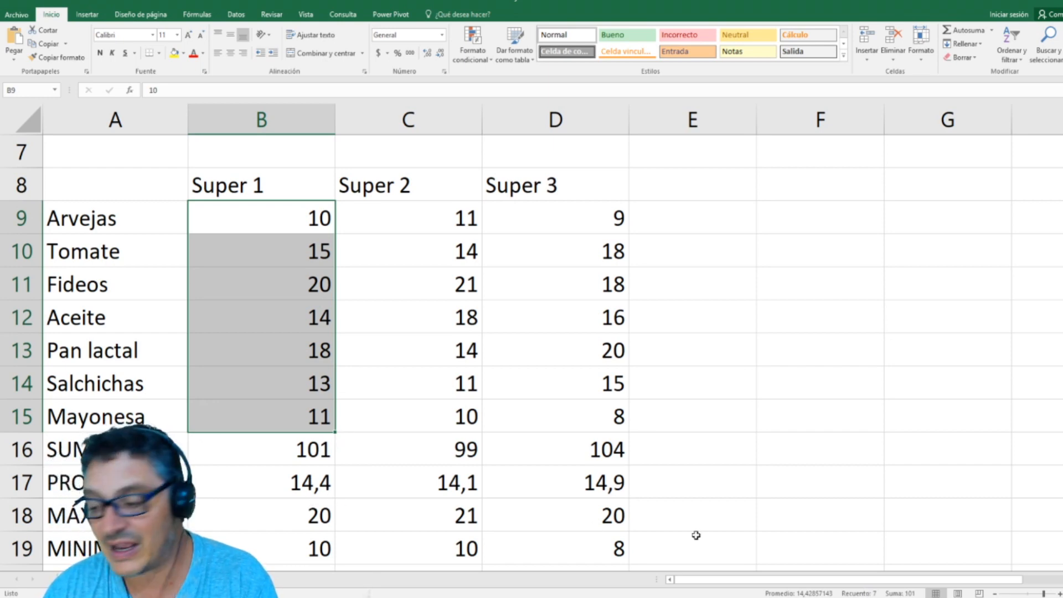
right_click(758, 595)
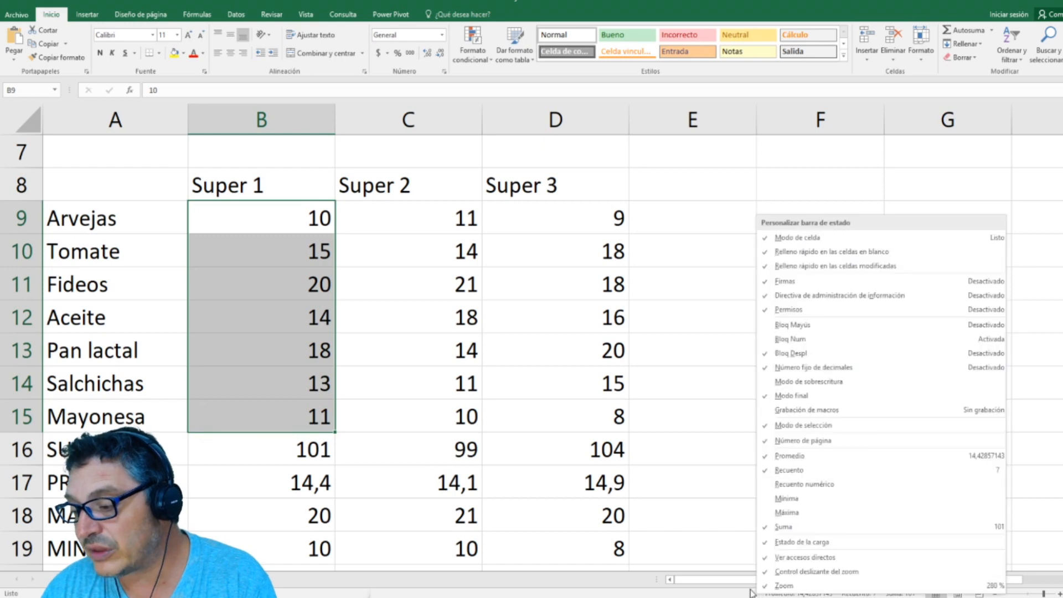
click(785, 488)
click(783, 502)
click(781, 513)
click(600, 592)
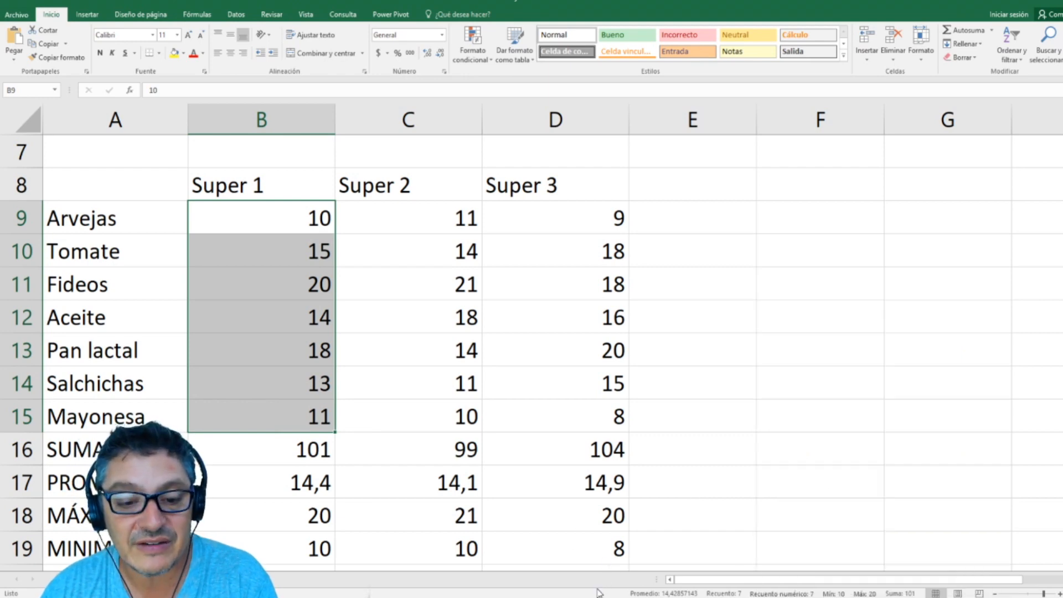
Step: Select several different cell ranges in the price table, ending with C12:D15, to compare their status bar calculations
drag(425, 231, 437, 319)
drag(430, 382, 430, 446)
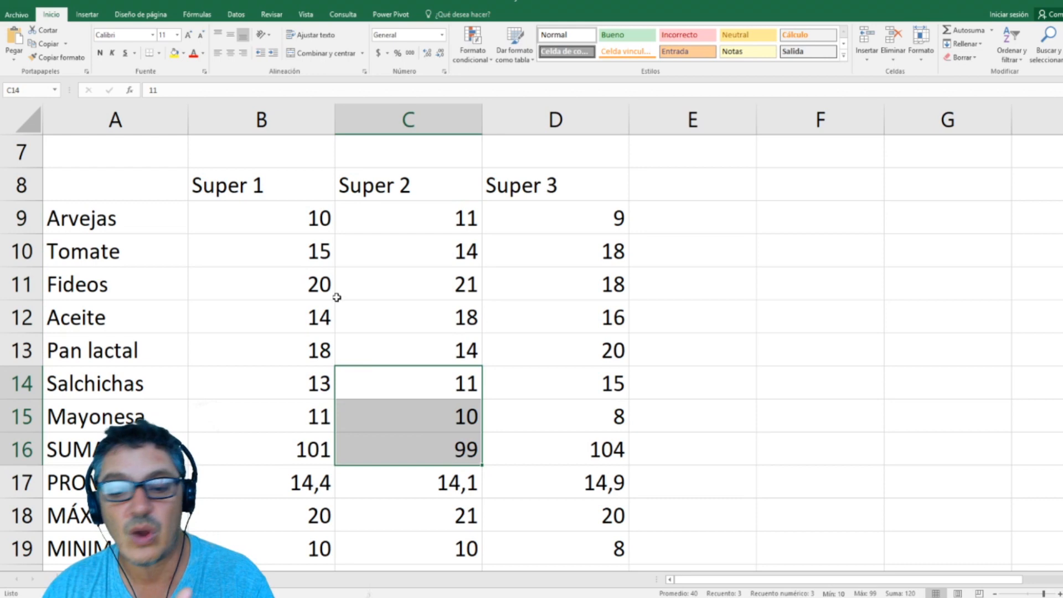
drag(337, 297, 363, 375)
drag(512, 328, 532, 388)
drag(221, 249, 221, 357)
drag(410, 315, 491, 427)
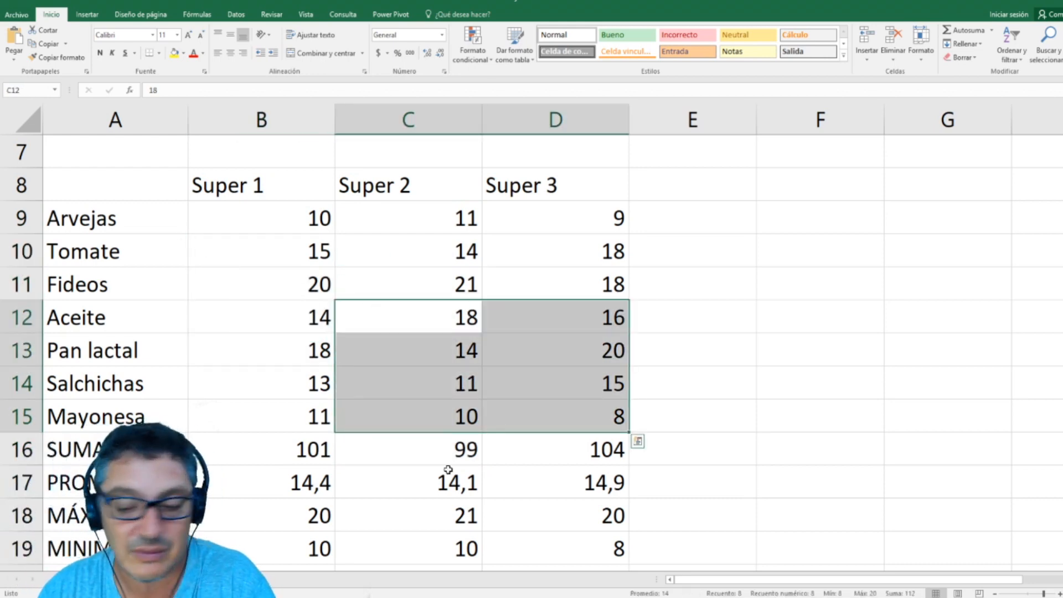
scroll(406, 394, down, 1)
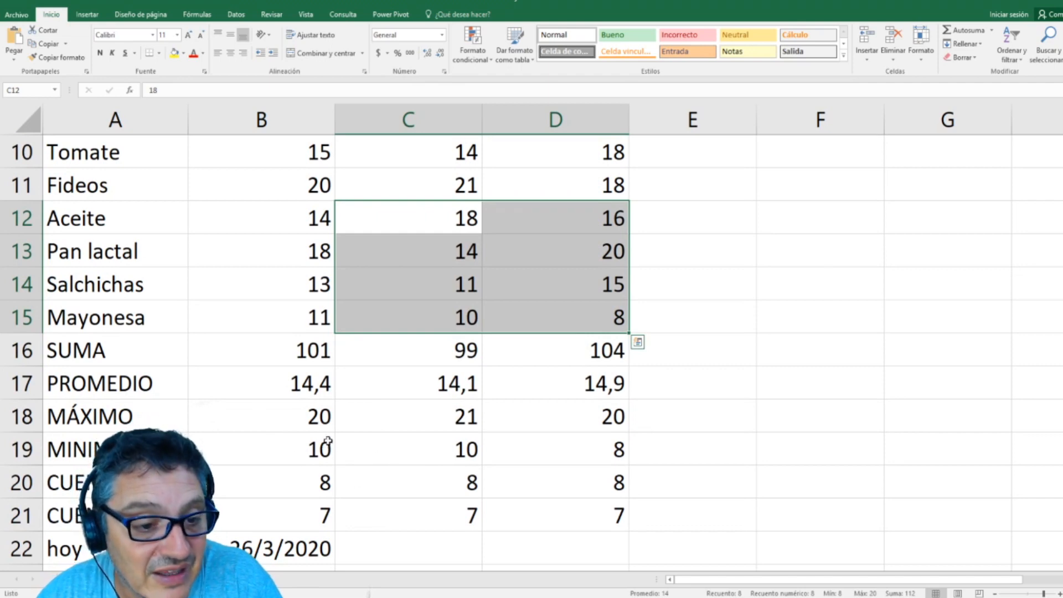